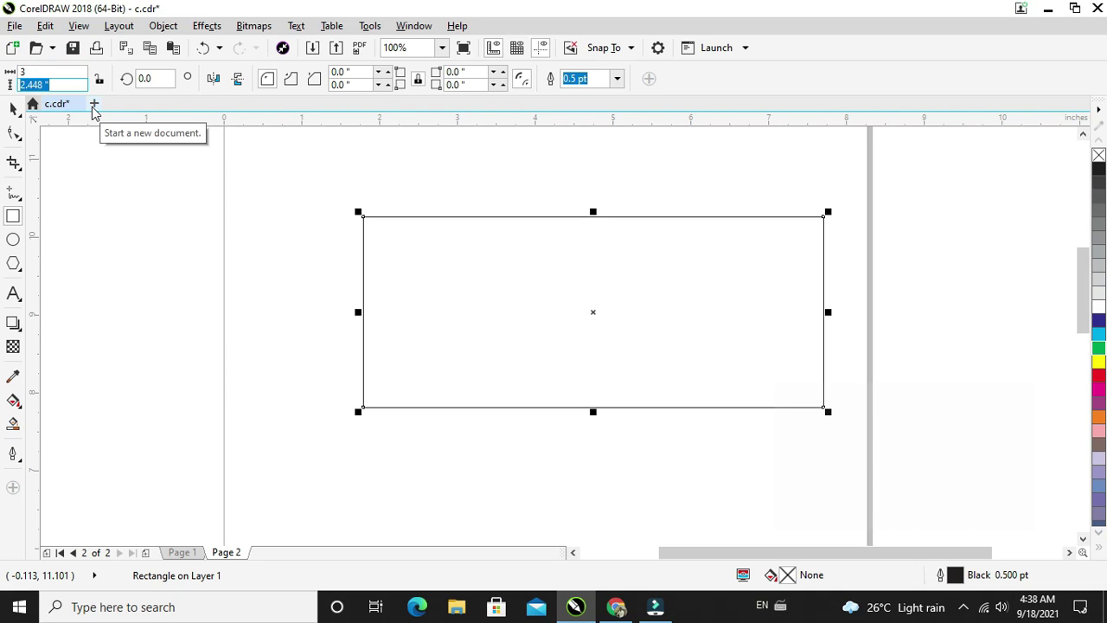
Step: Set the rectangle's size to 3 by 2.25 inches and place a vertical guideline through its centre
type("2.25")
key("Return")
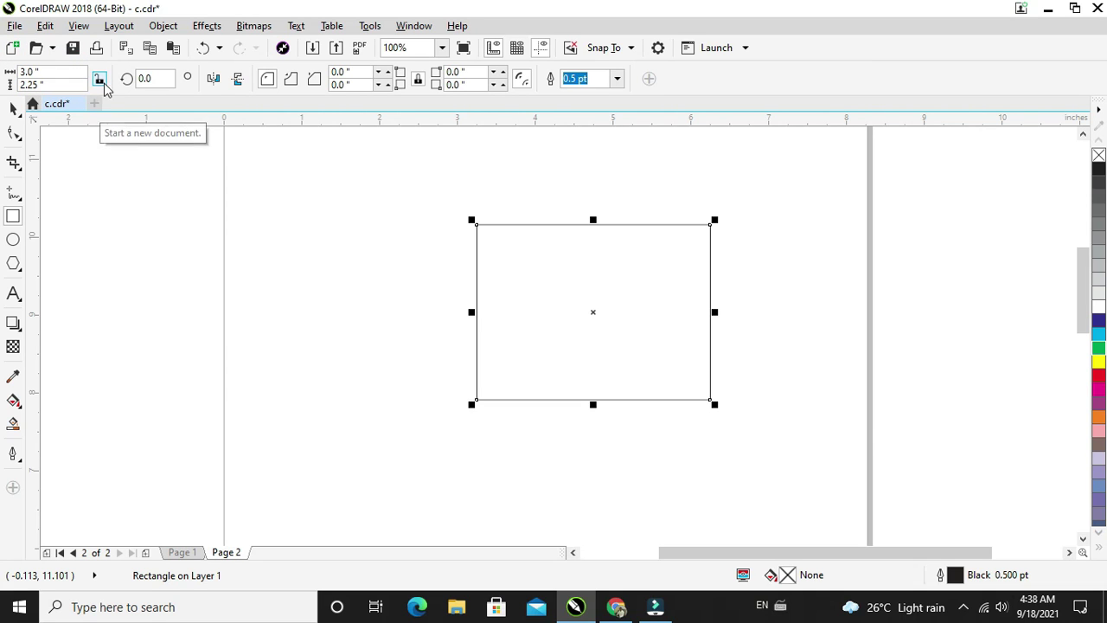
scroll(679, 229, "up", 2)
scroll(154, 229, "down", 2)
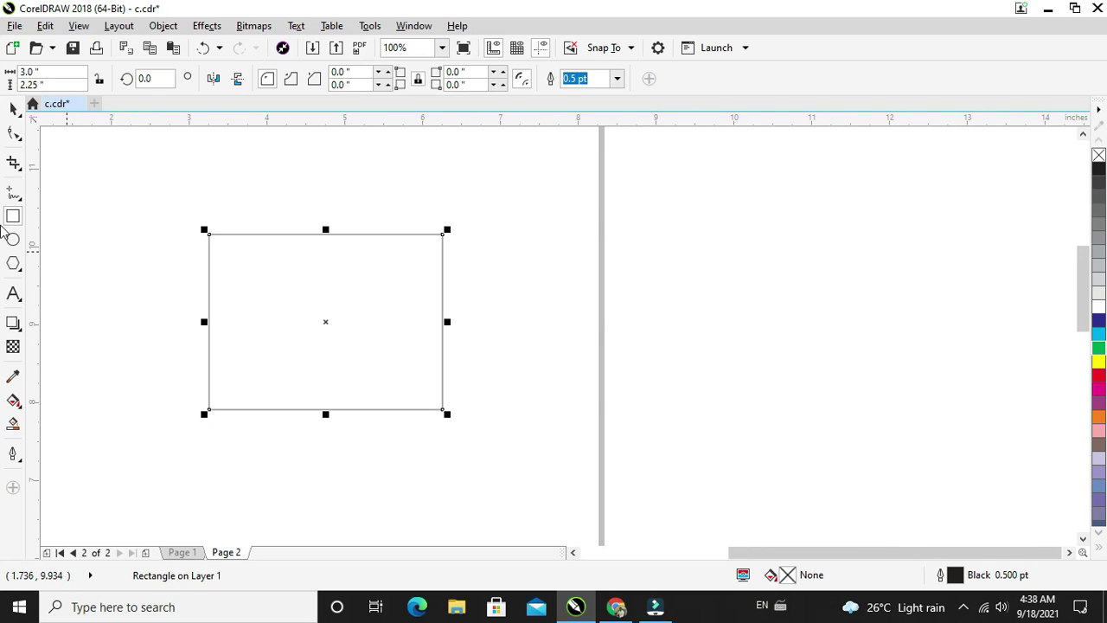
left_click(12, 109)
left_click_drag(35, 259, 326, 329)
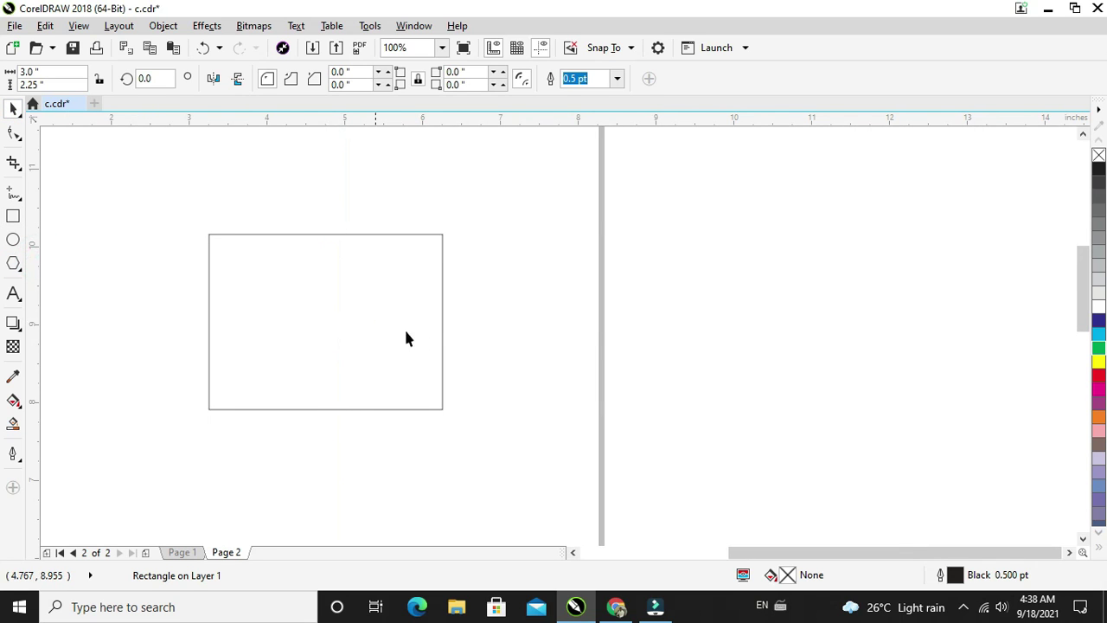
Step: Create a 1.5-inch-wide copy of the rectangle over its left half, ending at the guideline, and fill it with black
left_click(417, 331)
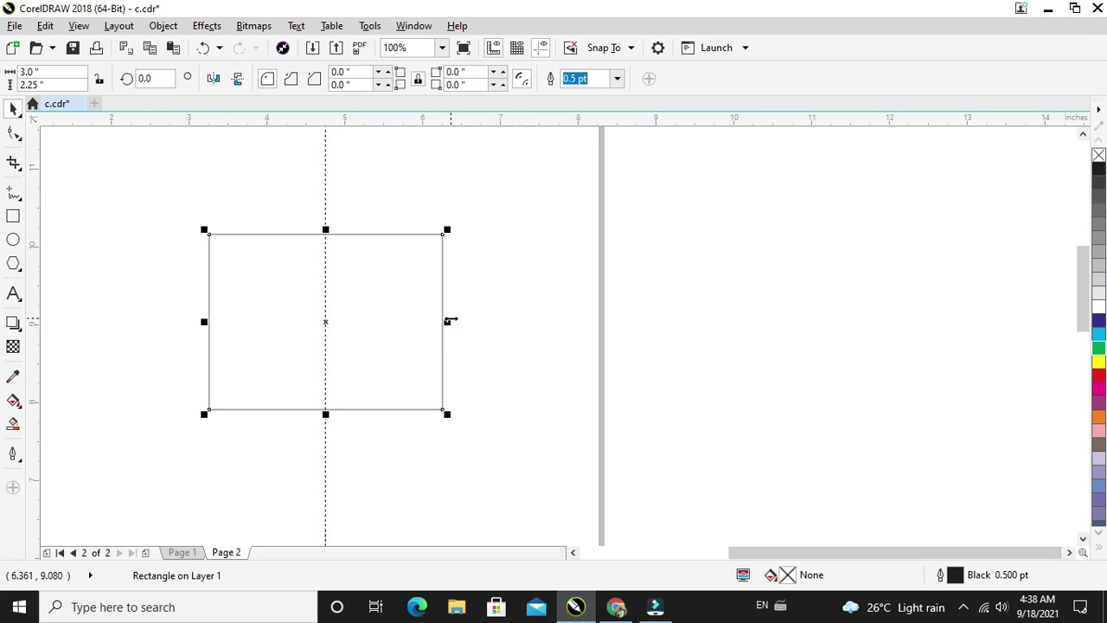
left_click_drag(447, 321, 329, 325)
scroll(248, 239, "up", 2)
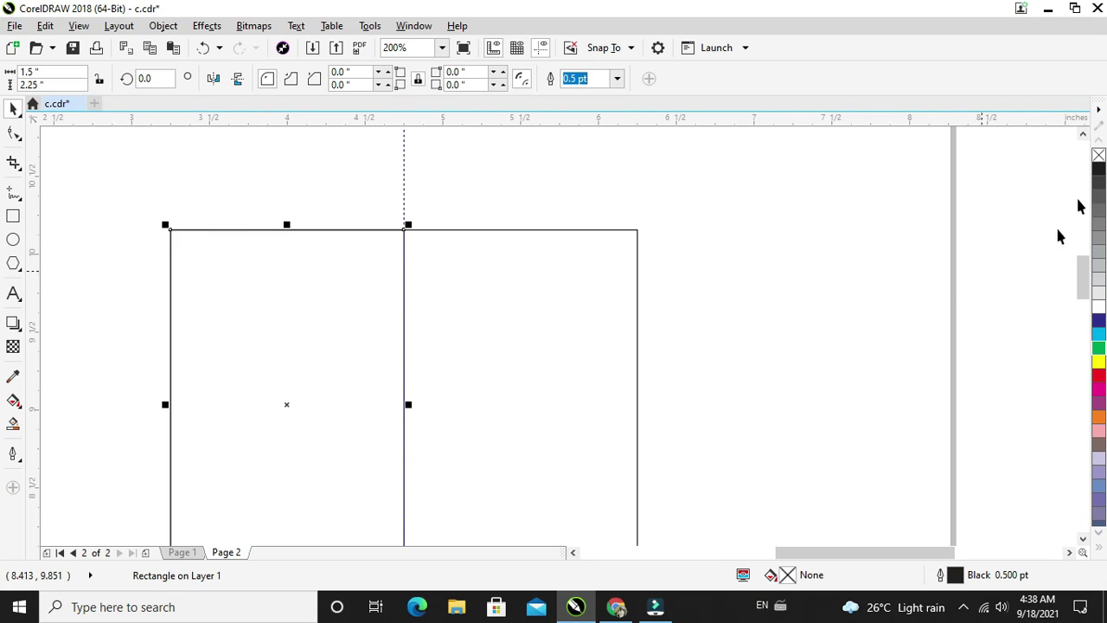
left_click(1099, 170)
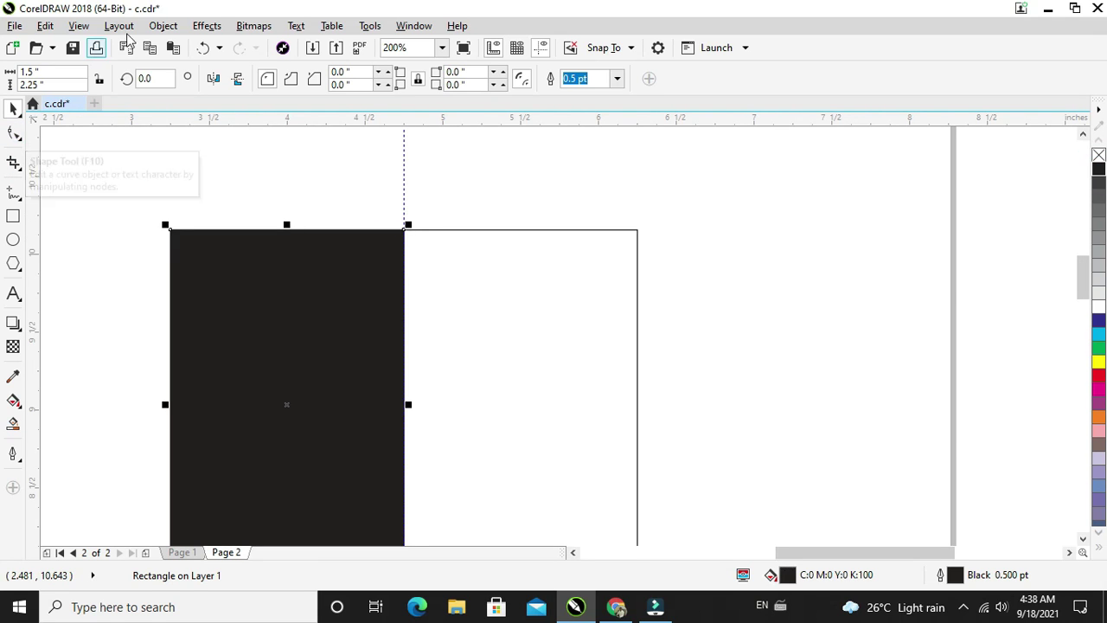
Step: Convert the black rectangle to curves and move its upper-right node inward along the top edge to slant the right side
left_click(165, 26)
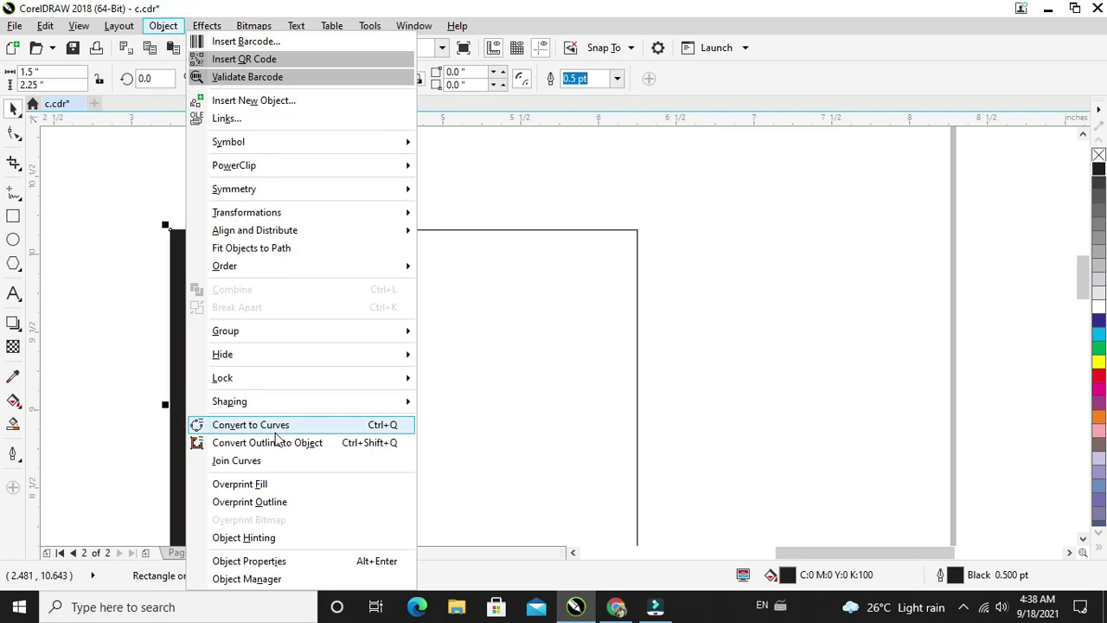
left_click(218, 429)
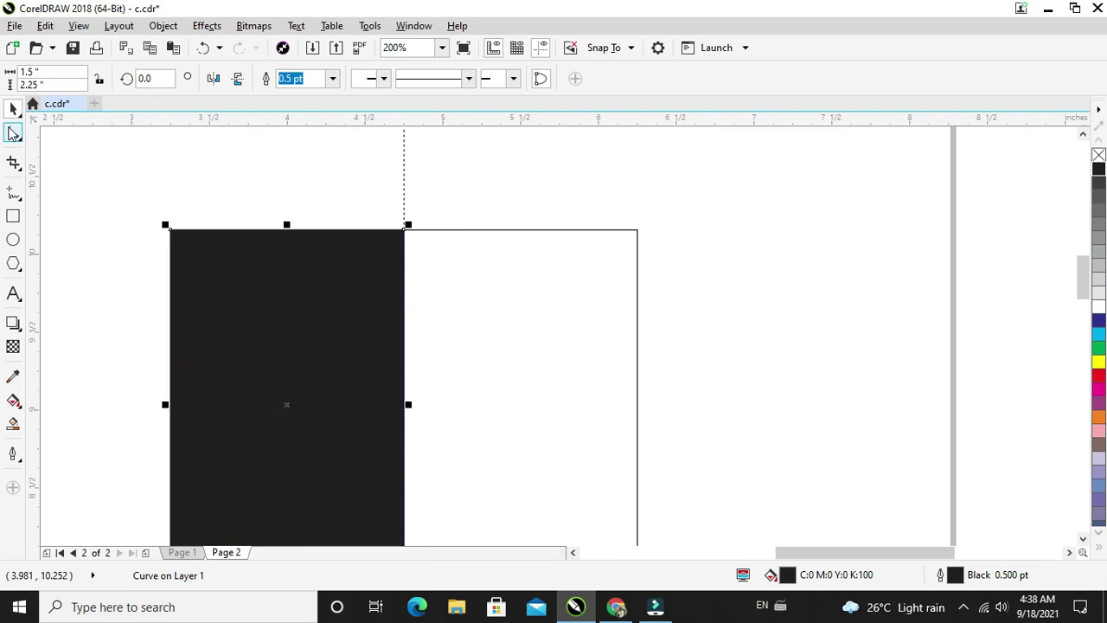
left_click(12, 132)
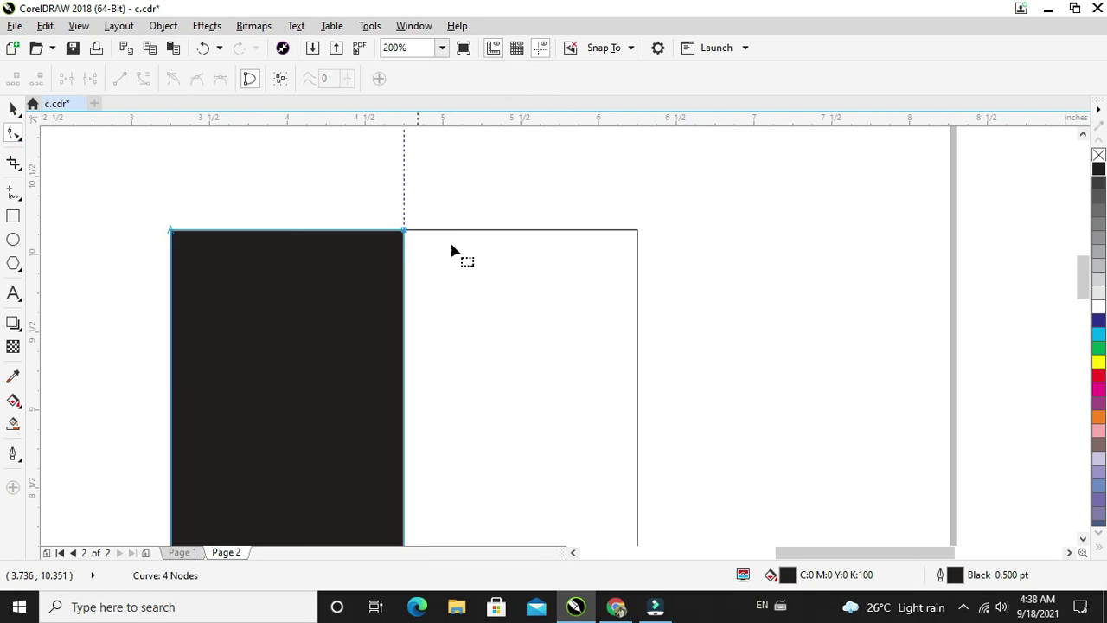
left_click_drag(405, 233, 263, 234)
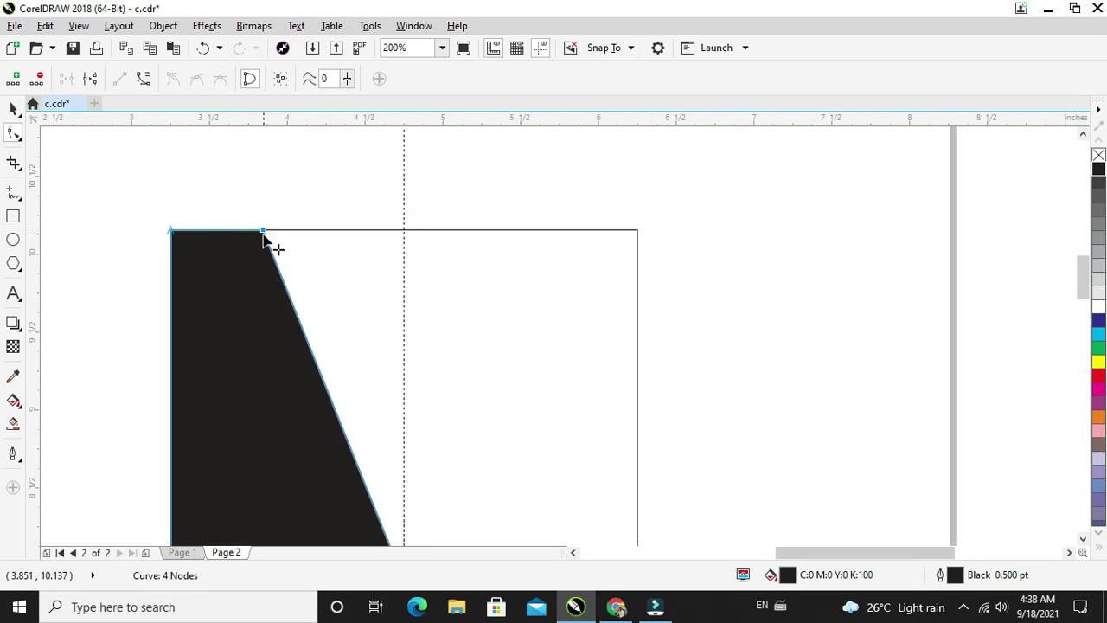
scroll(264, 242, "down", 1)
scroll(240, 289, "up", 1)
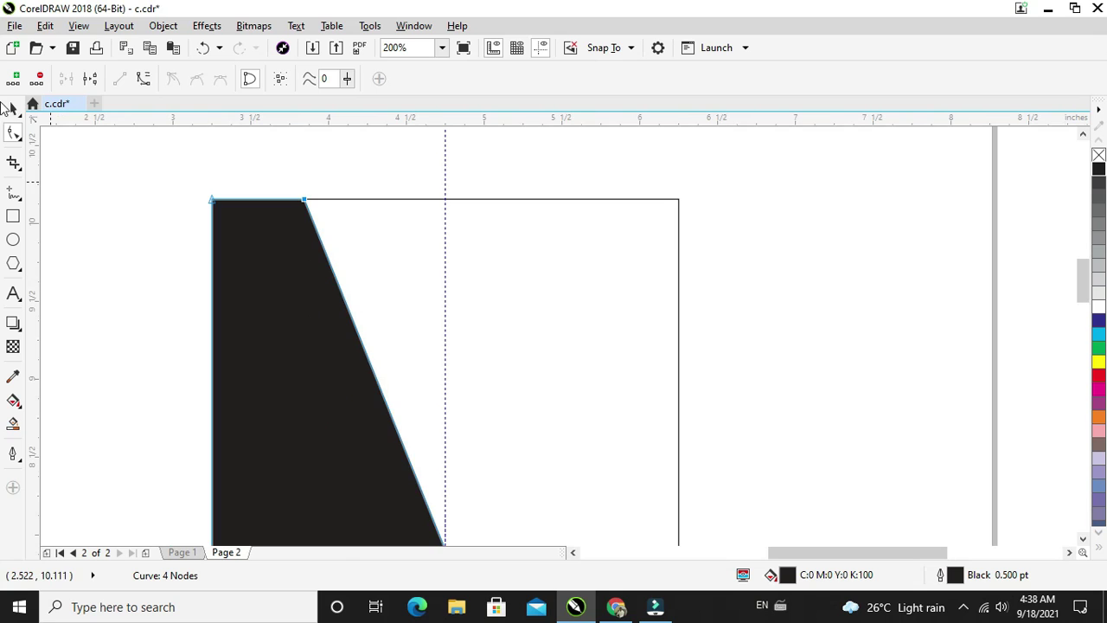
Step: Make a vertically mirrored copy of both the outlined rectangle and the black shape directly below the originals
left_click(17, 108)
scroll(160, 199, "down", 1)
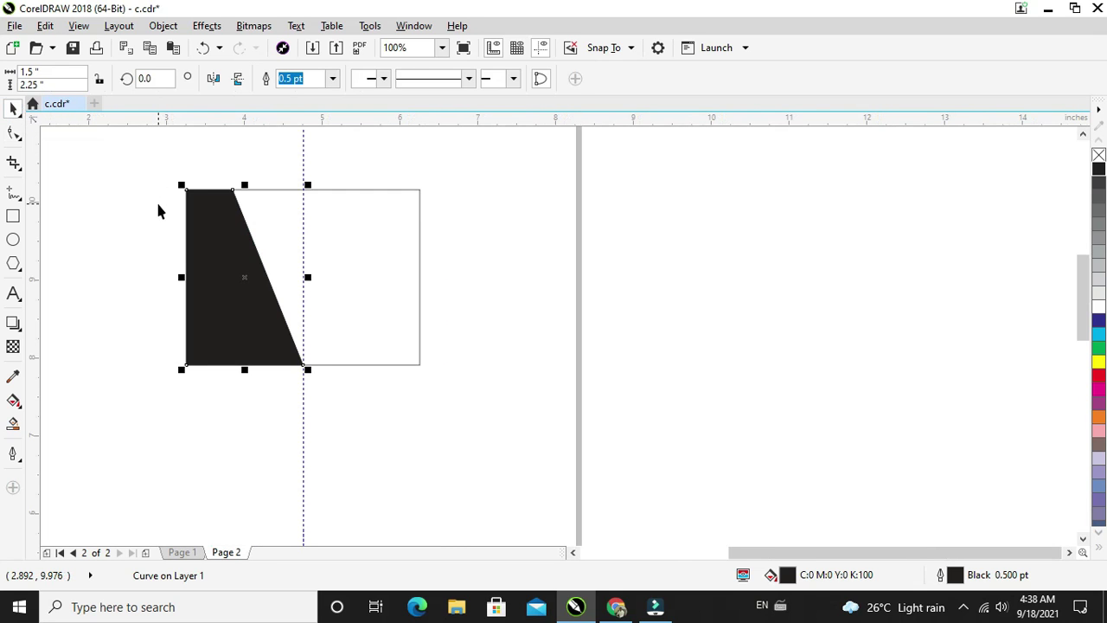
left_click_drag(140, 170, 494, 403)
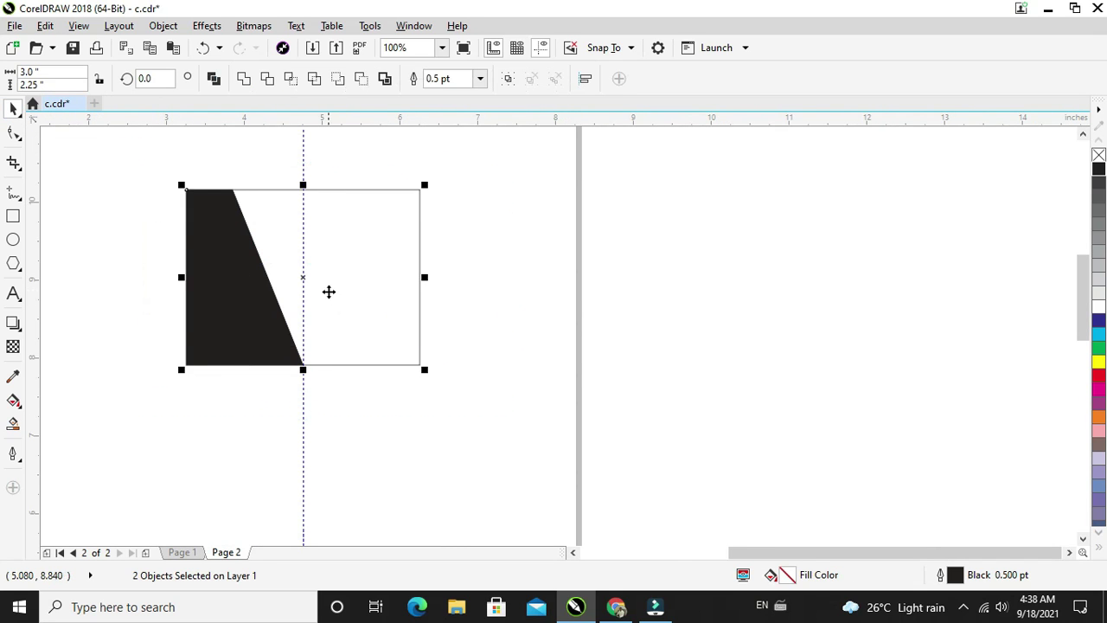
scroll(328, 290, "down", 1)
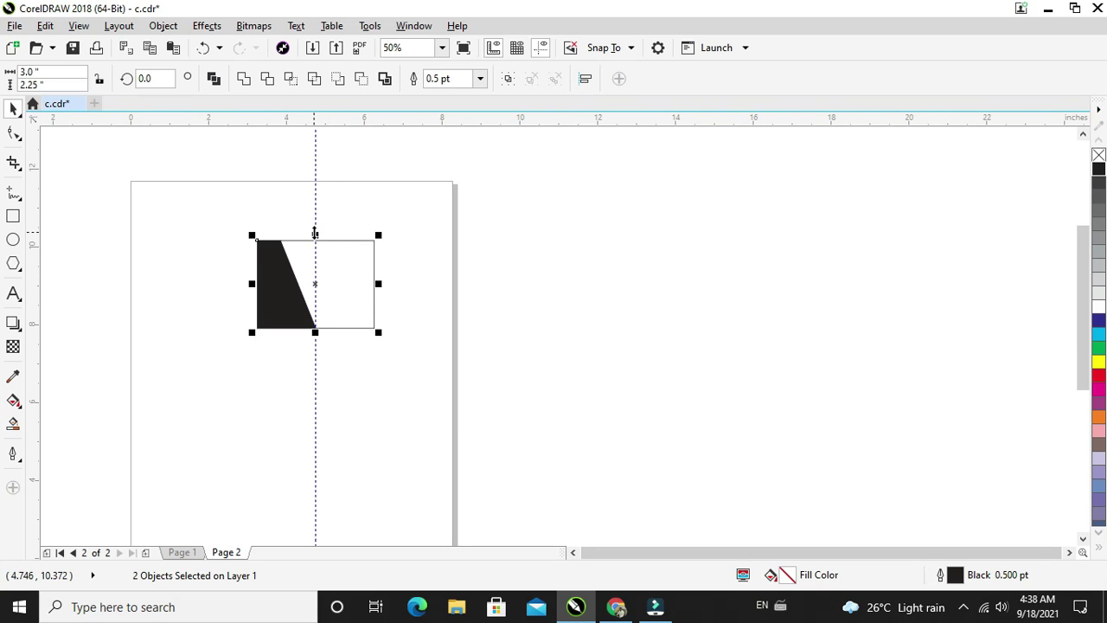
left_click_drag(314, 235, 321, 398)
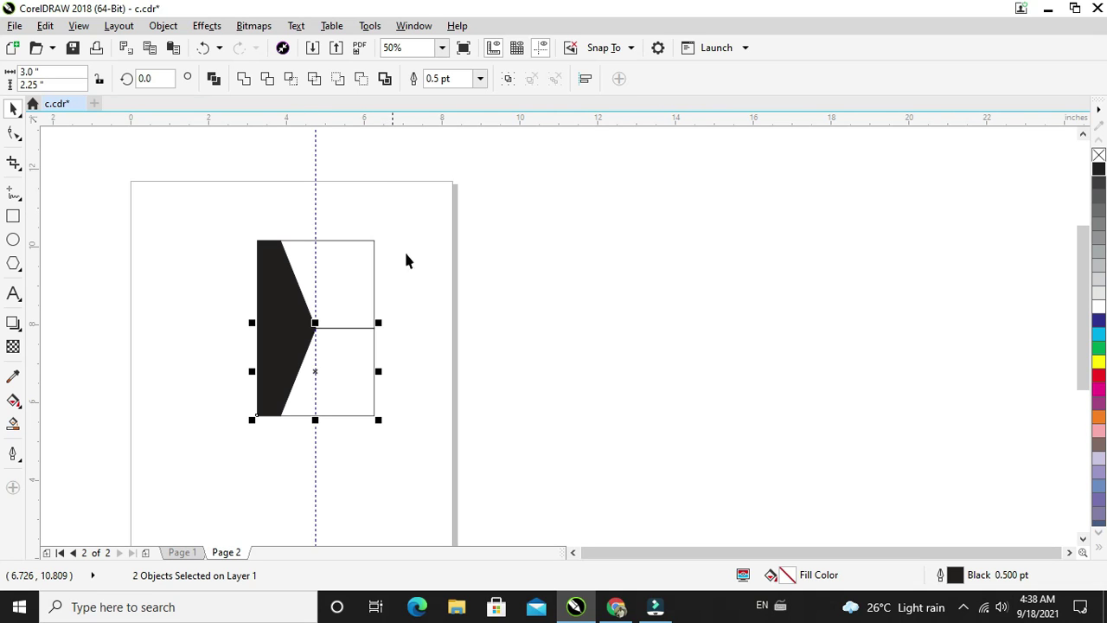
Step: Nudge the mirrored copy downward to leave a small gap below the original design
left_click(403, 315)
left_click(335, 383)
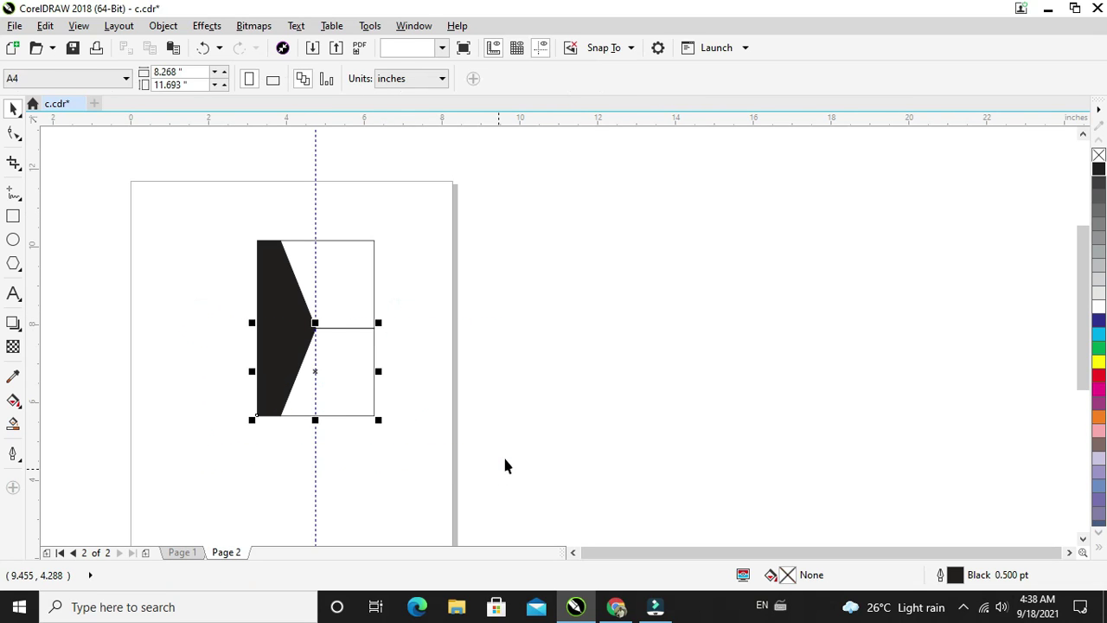
key("Down")
key("Down")
key("Down")
key("Down")
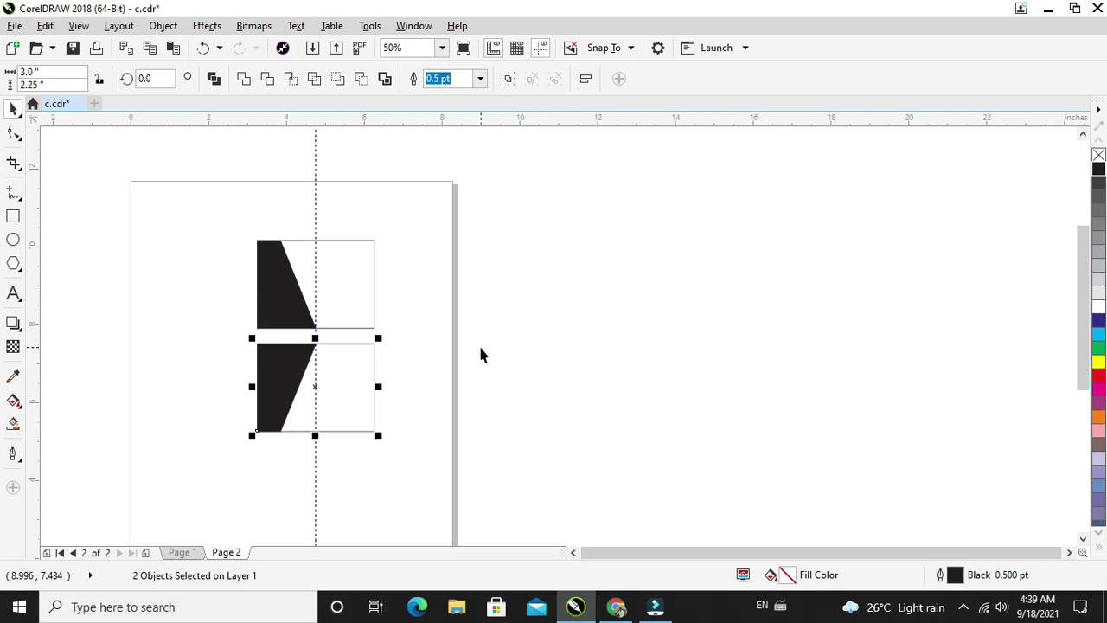
Step: Group the two objects of the lower copy and mirror the group horizontally so its black shape lies on the right
key("ctrl+g")
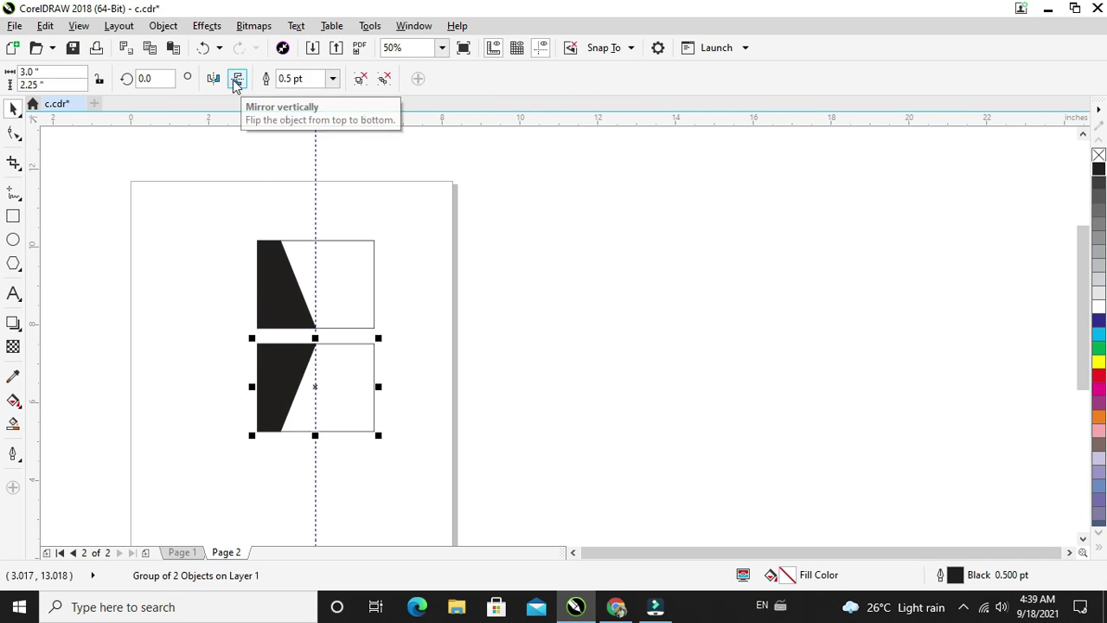
left_click(236, 78)
left_click(236, 79)
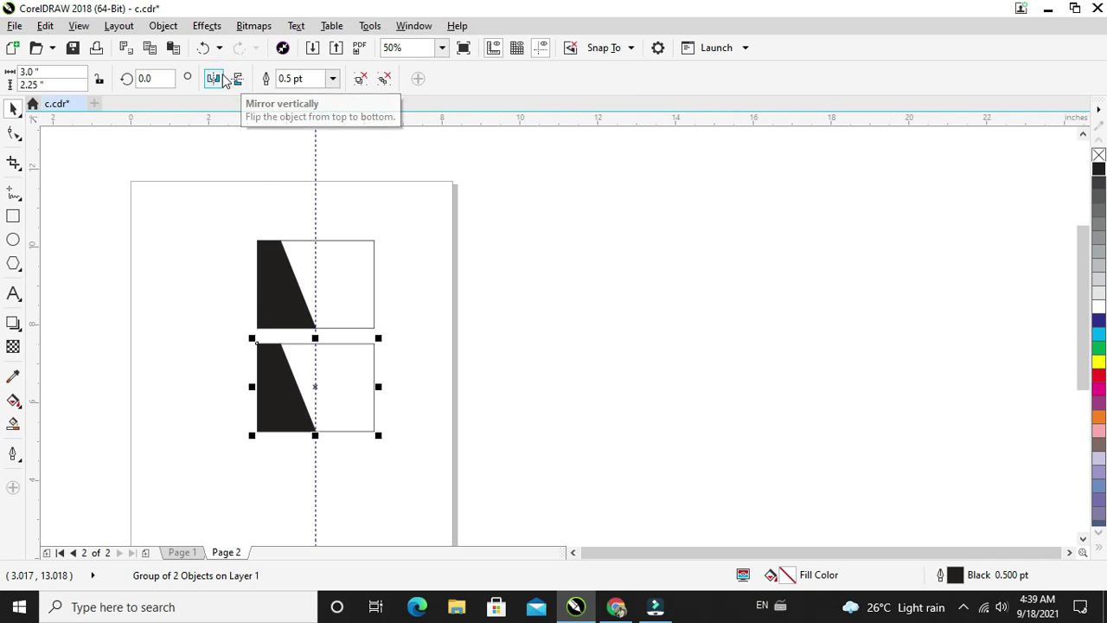
left_click(213, 79)
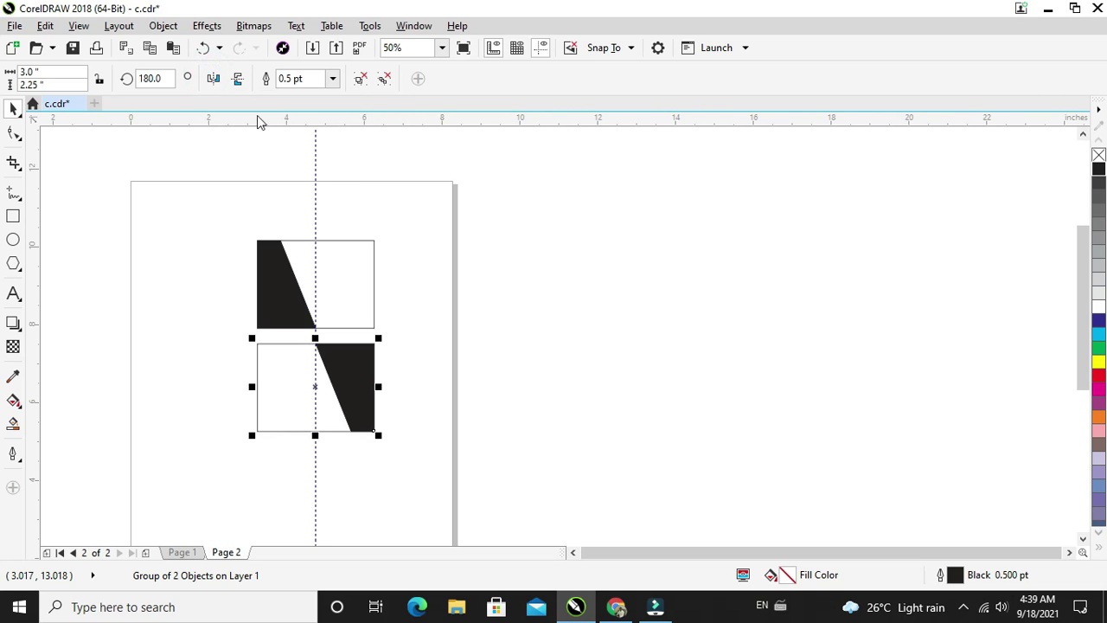
left_click(526, 338)
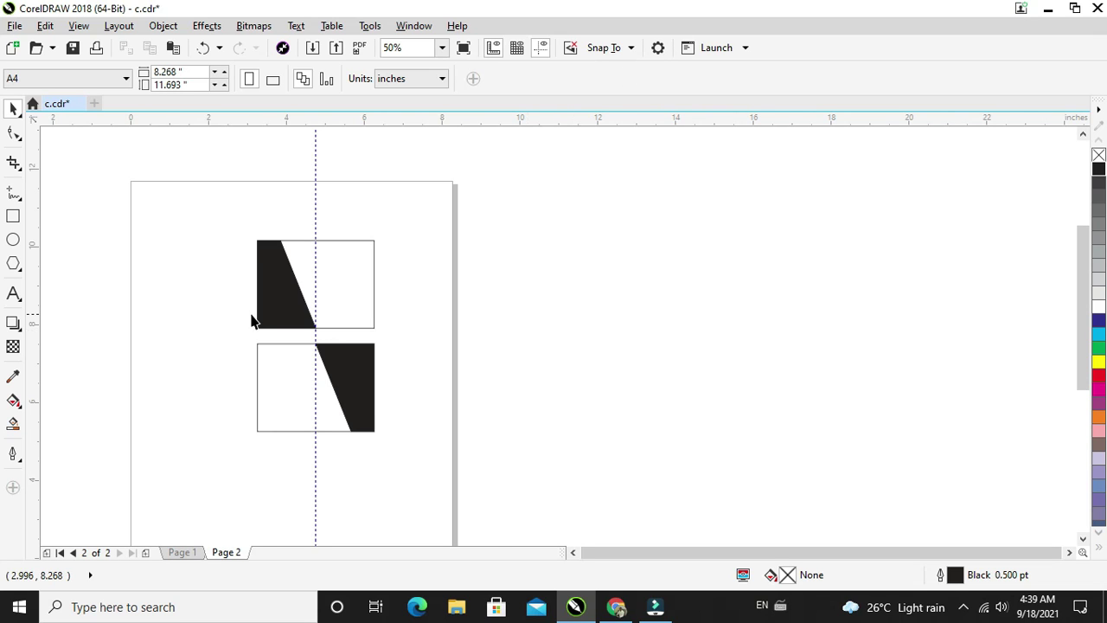
Step: Draw a straight line along the slanted edge of the upper black shape and set its outline width to 4.0 pt
scroll(251, 320, "up", 2)
left_click(299, 294)
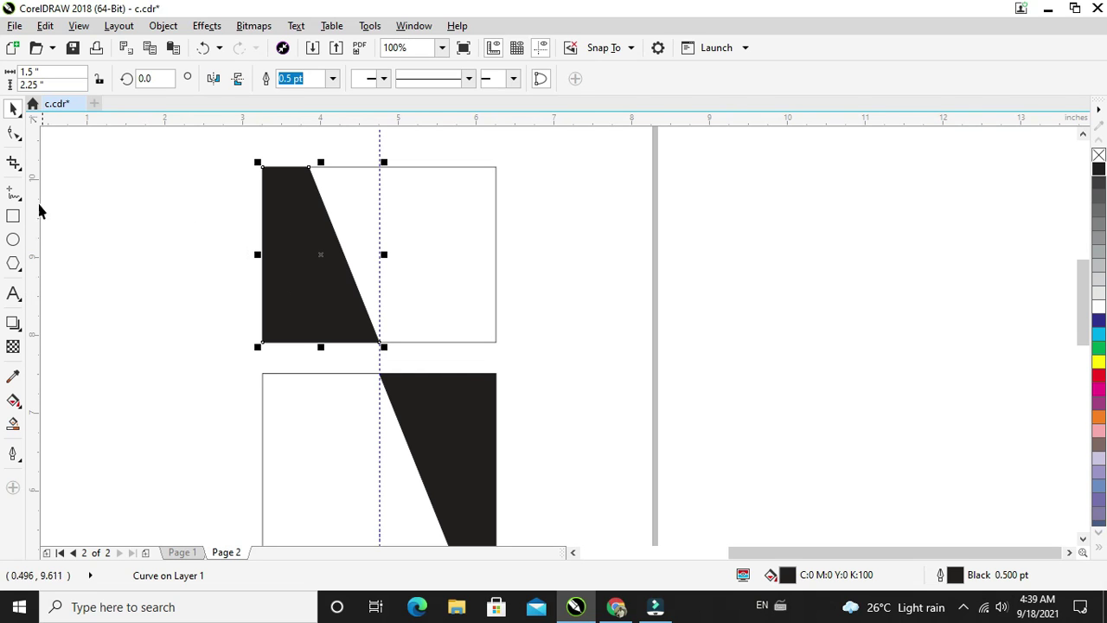
scroll(337, 168, "up", 4)
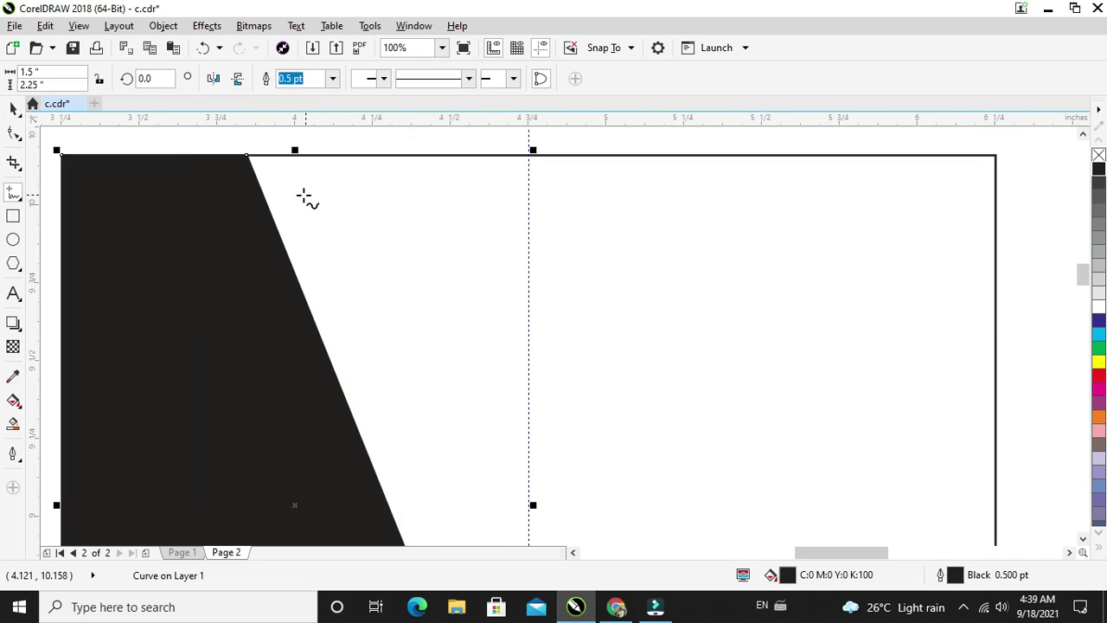
left_click_drag(248, 160, 518, 523)
scroll(507, 420, "down", 1)
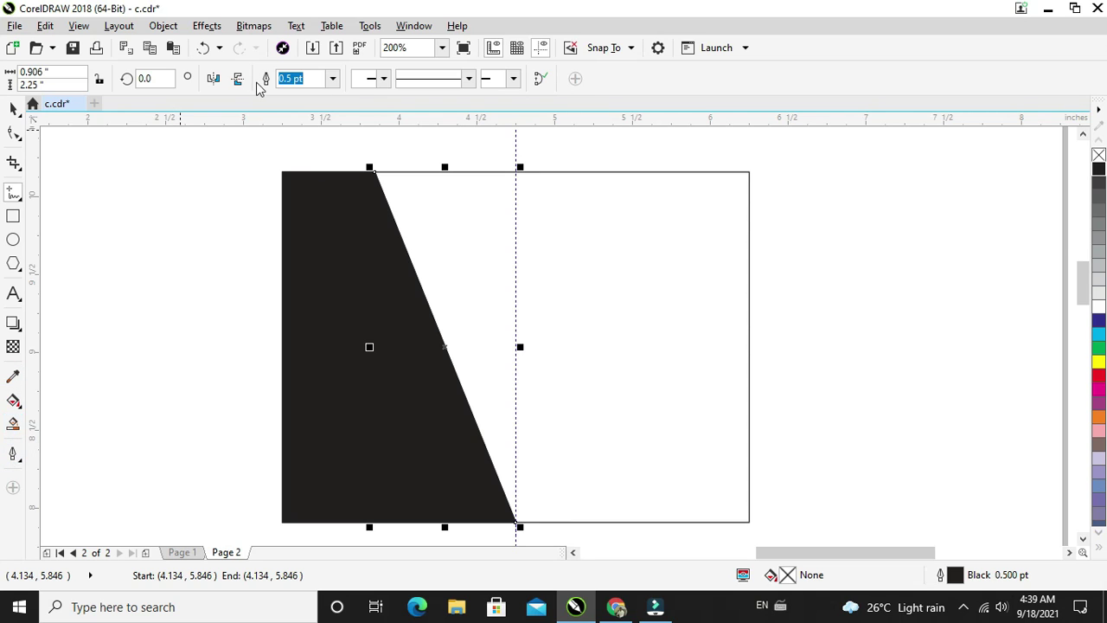
left_click(333, 79)
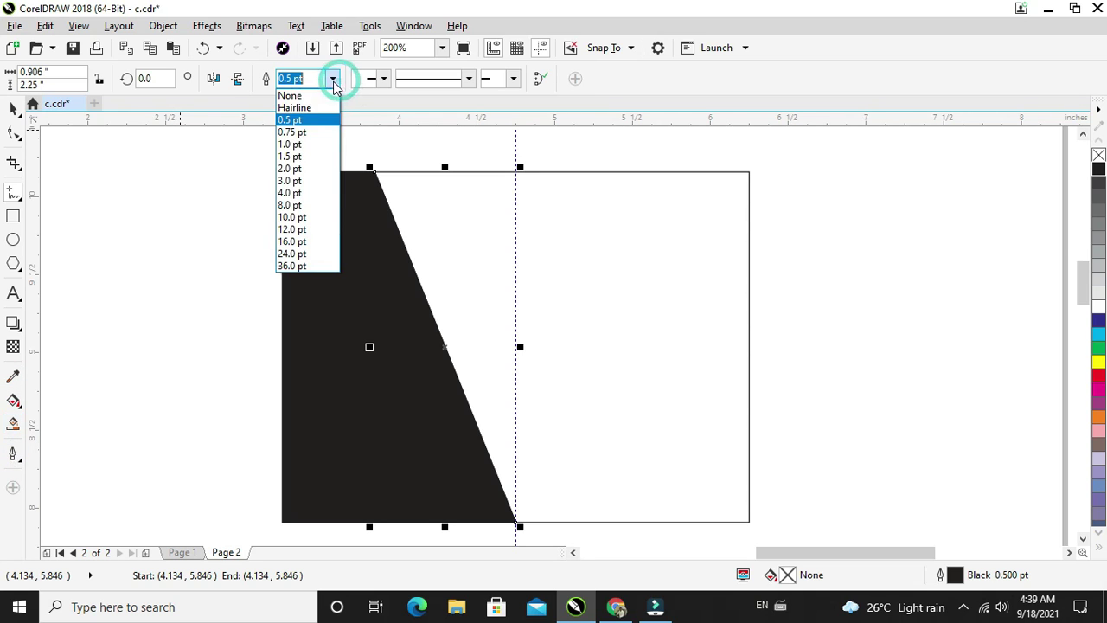
left_click(294, 193)
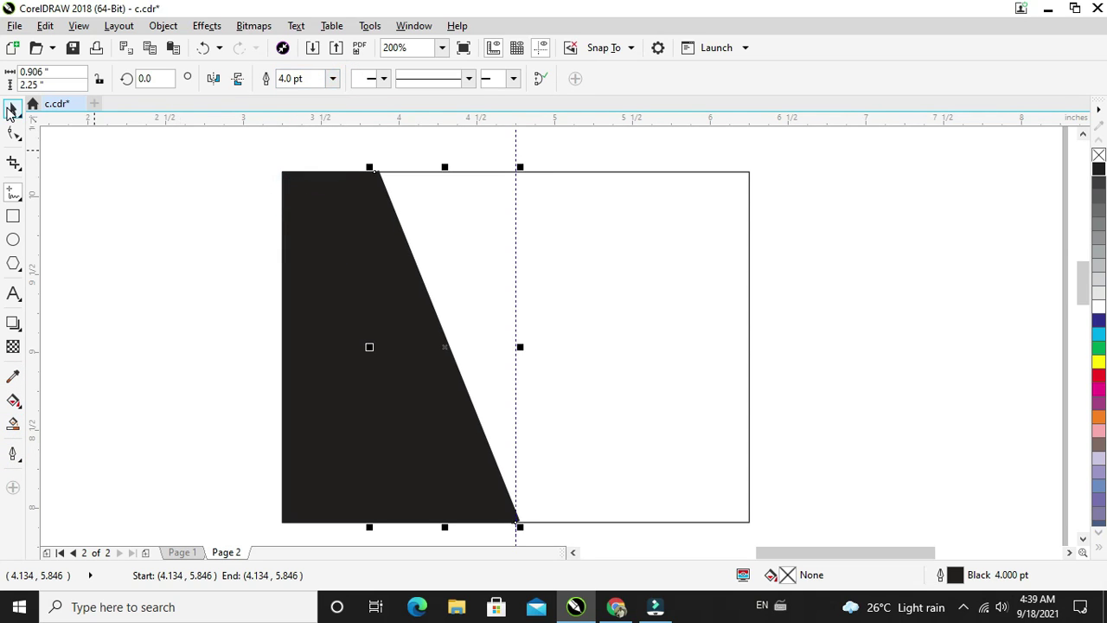
Step: Convert the outline of the slanted line to an object
left_click(11, 110)
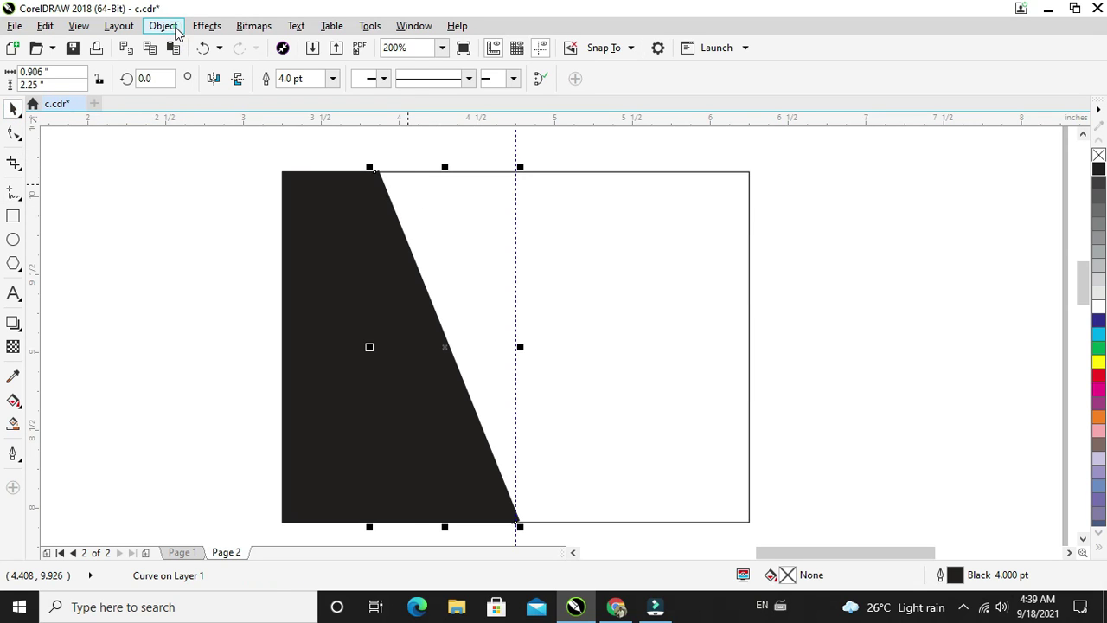
left_click(163, 26)
mouse_move(207, 26)
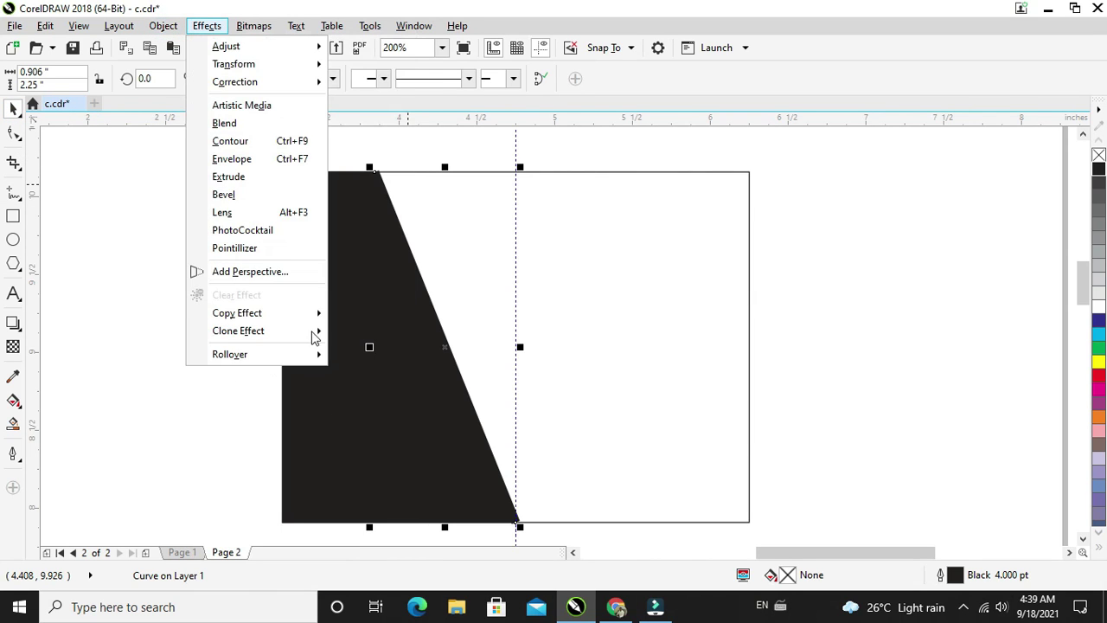
key("Escape")
left_click(178, 30)
mouse_move(192, 31)
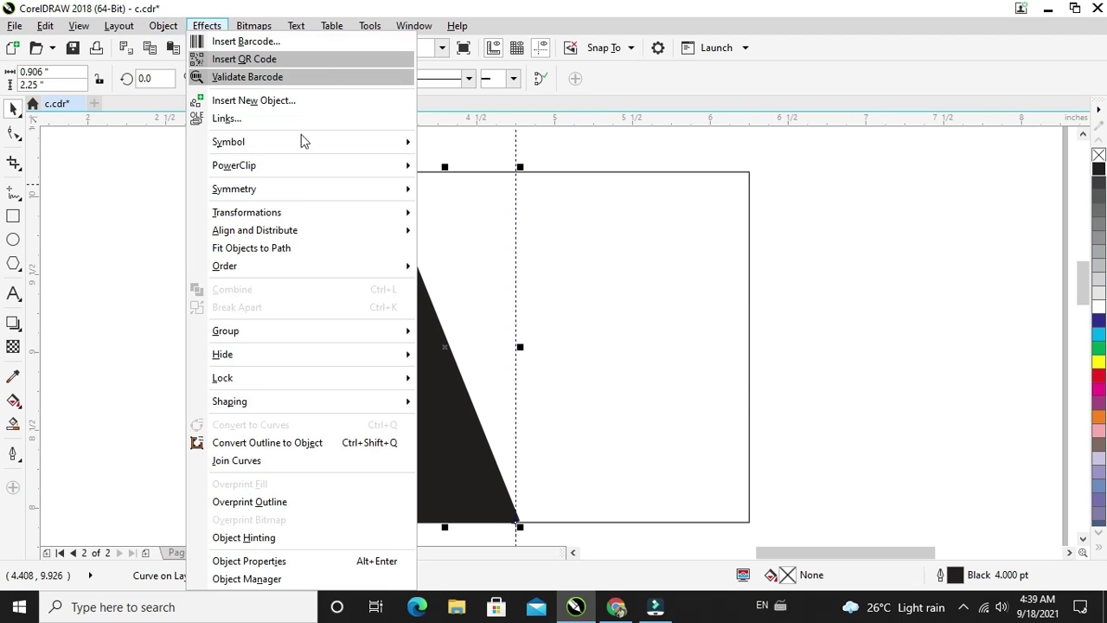
left_click(240, 18)
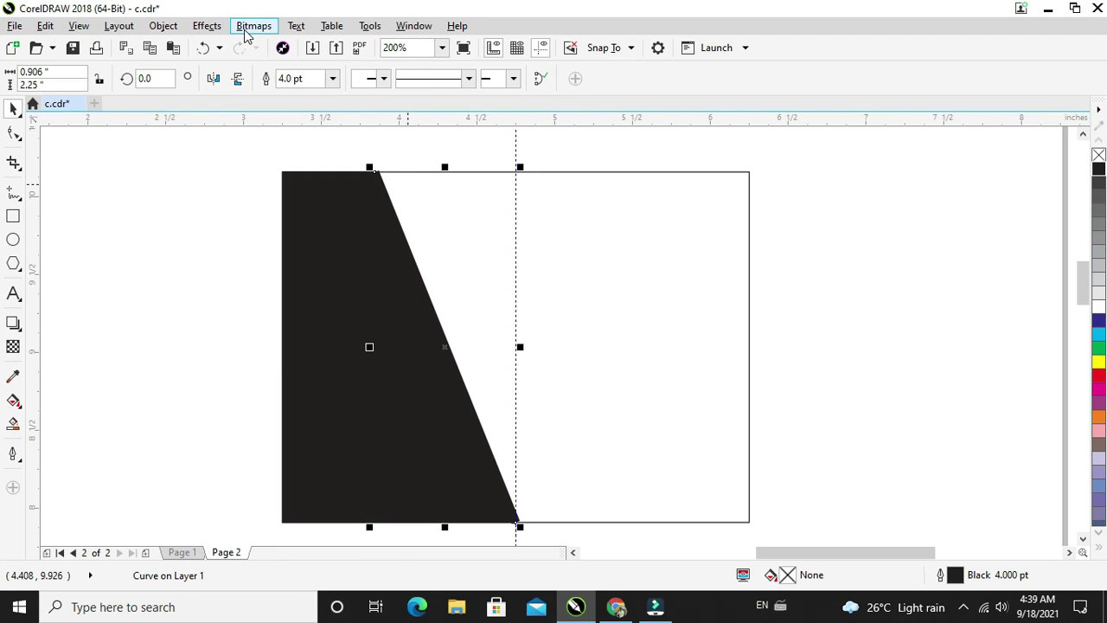
left_click(251, 29)
mouse_move(222, 26)
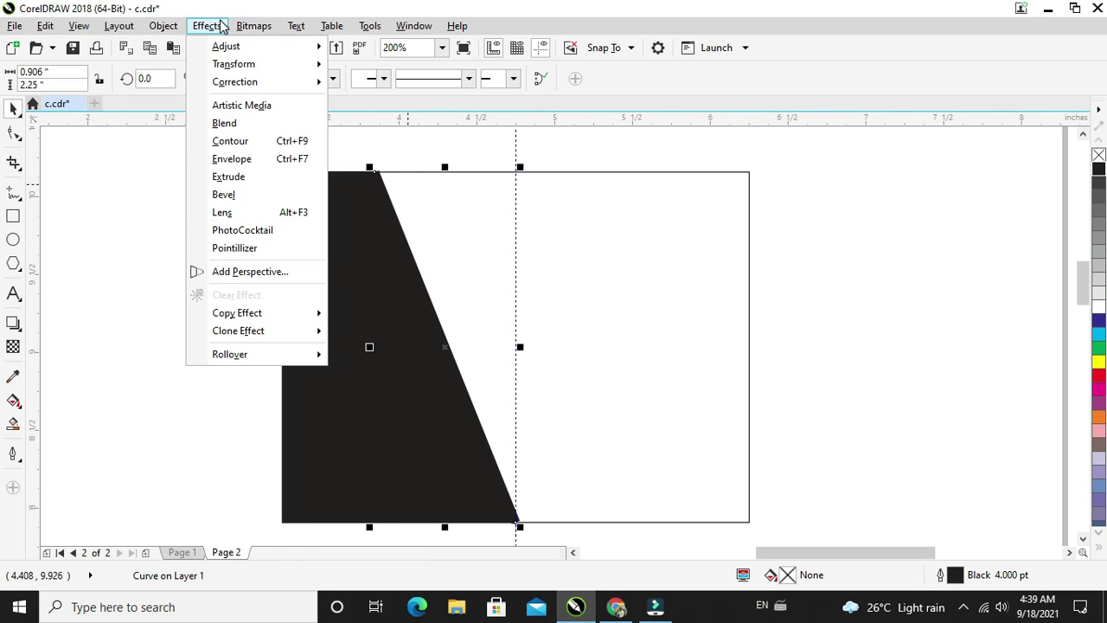
mouse_move(149, 28)
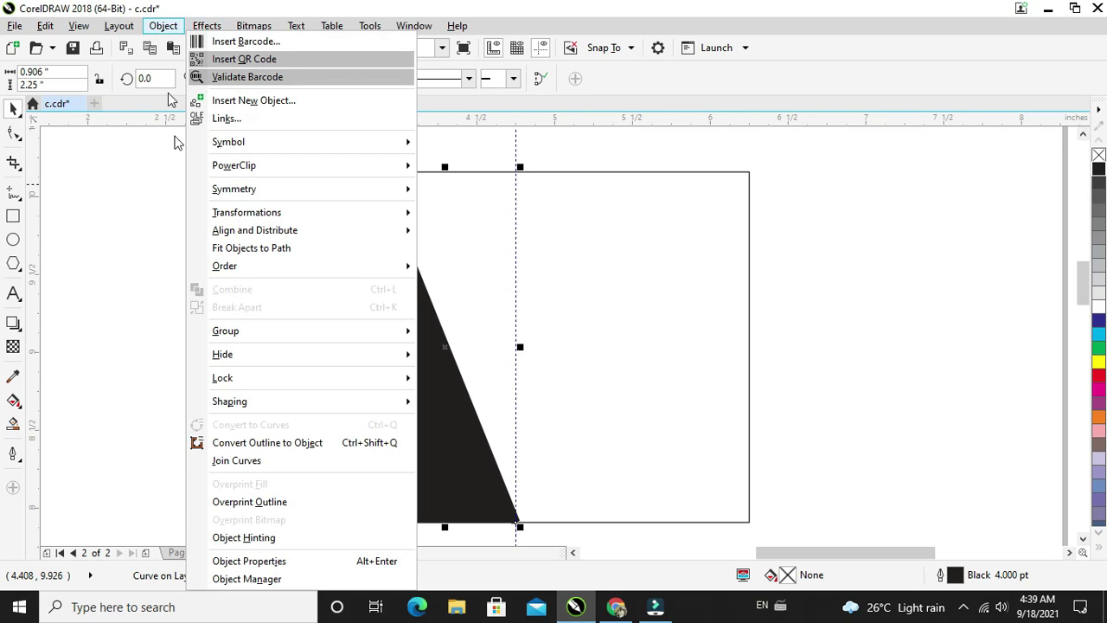
left_click(248, 442)
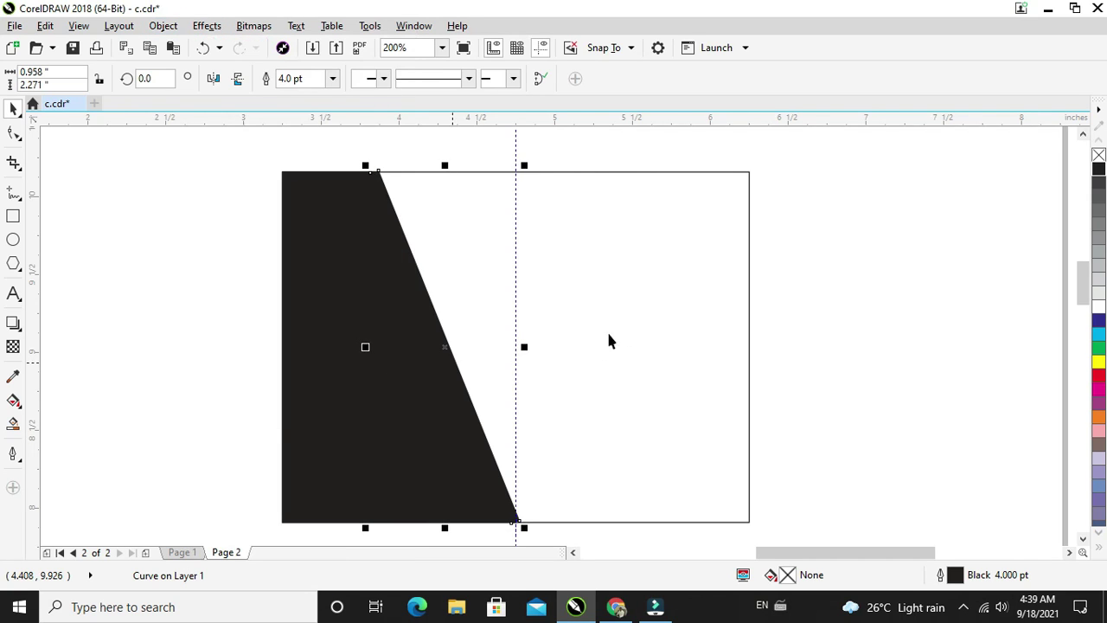
left_click(675, 321)
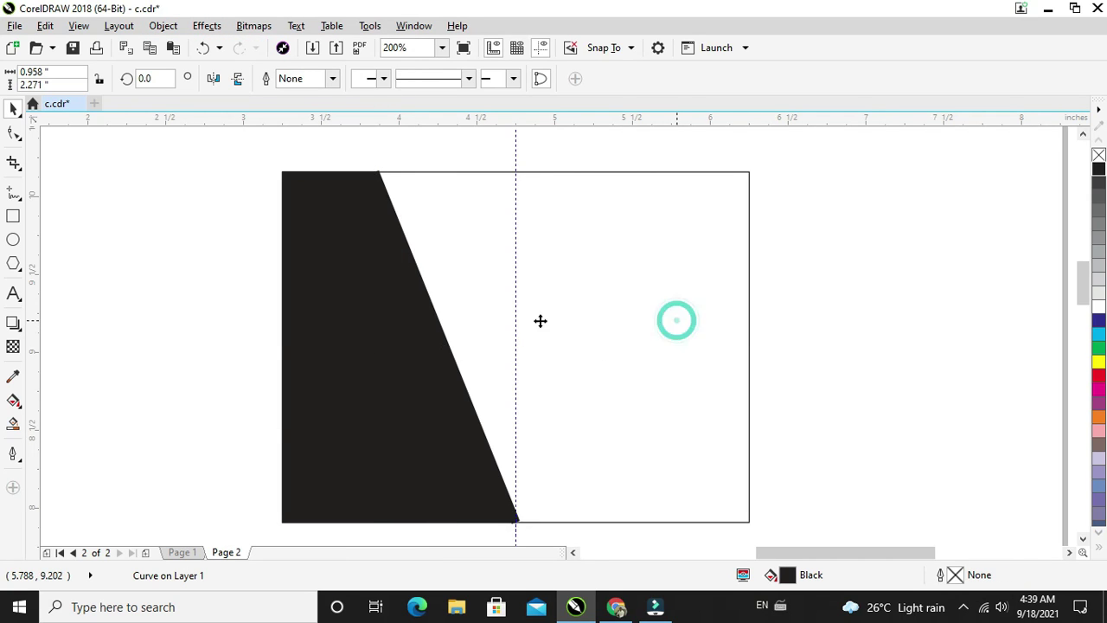
Step: Try to fill the slanted black panel with a dark yellow, C:16 M:27 Y:100 K:0
left_click(358, 373)
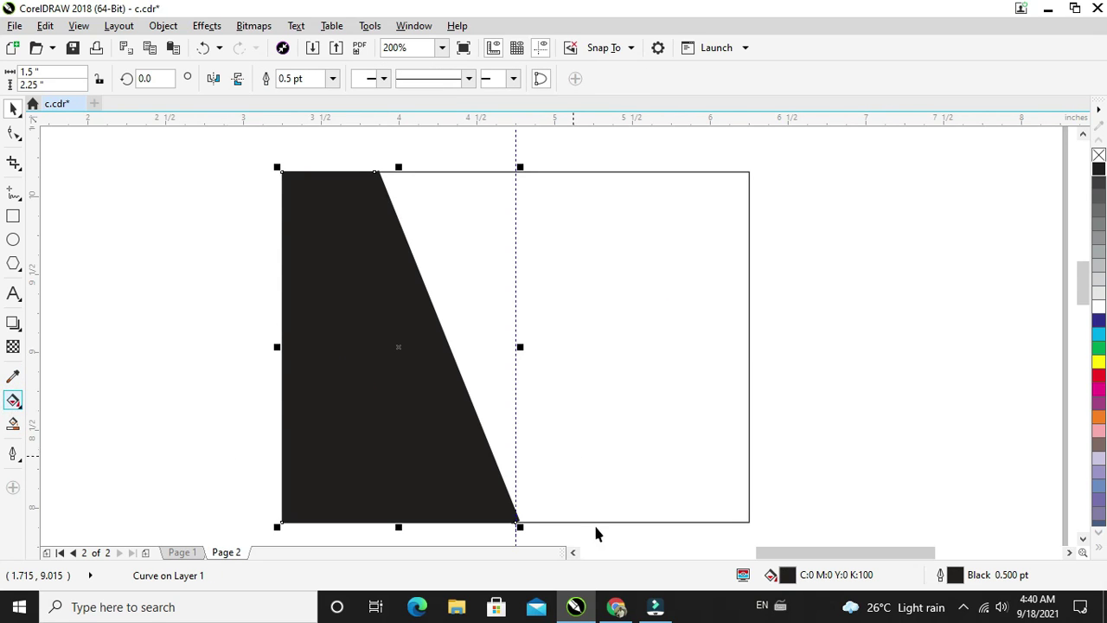
double_click(787, 575)
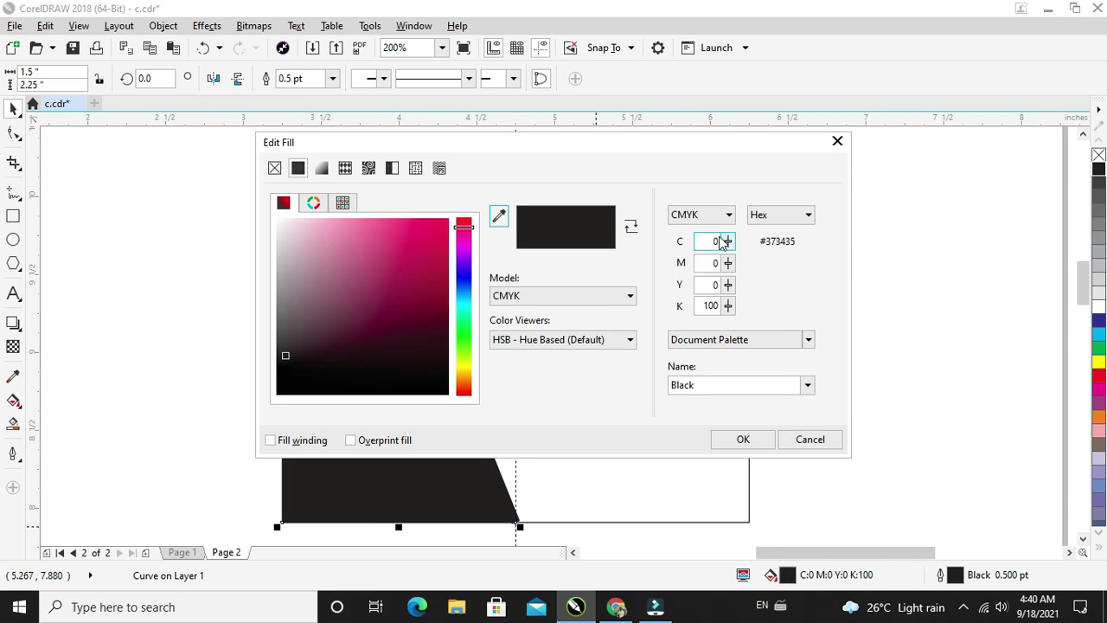
left_click(463, 372)
left_click(404, 227)
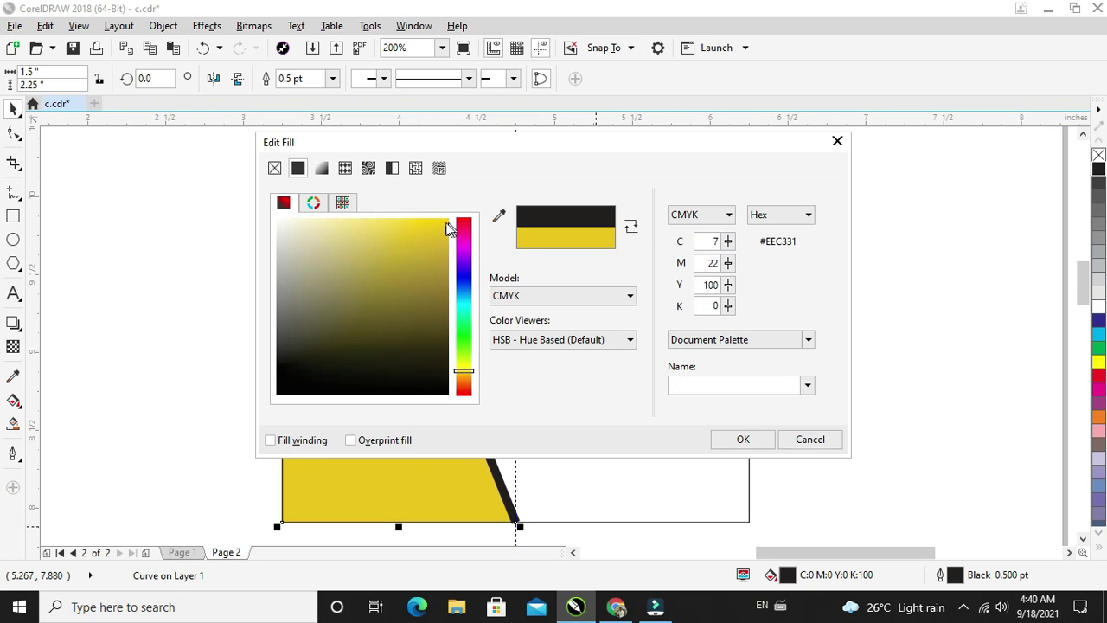
left_click(444, 221)
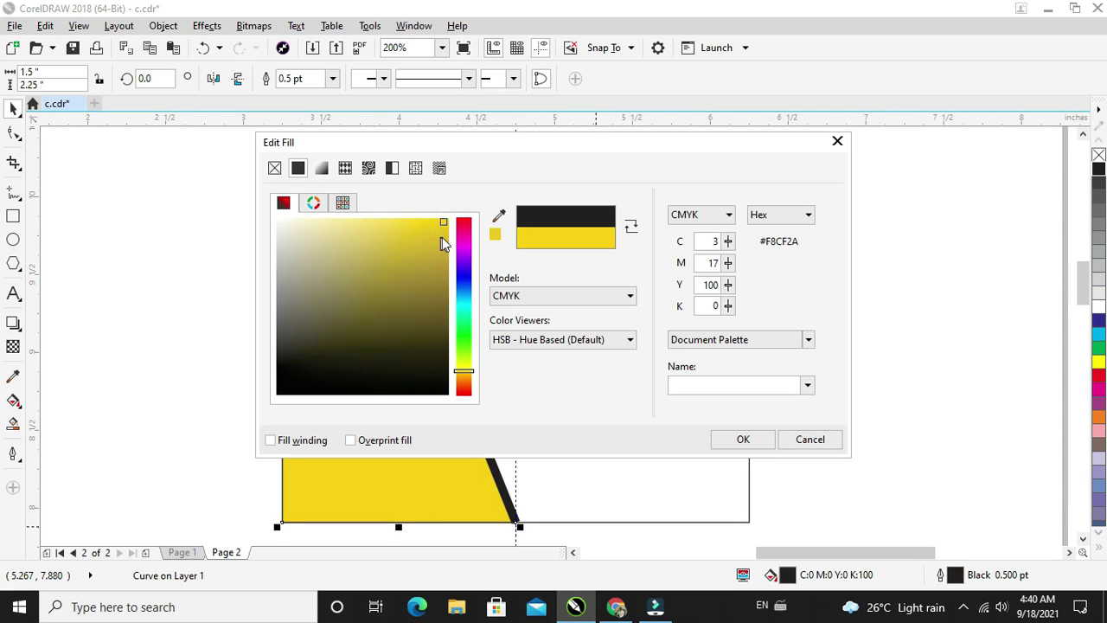
left_click(445, 241)
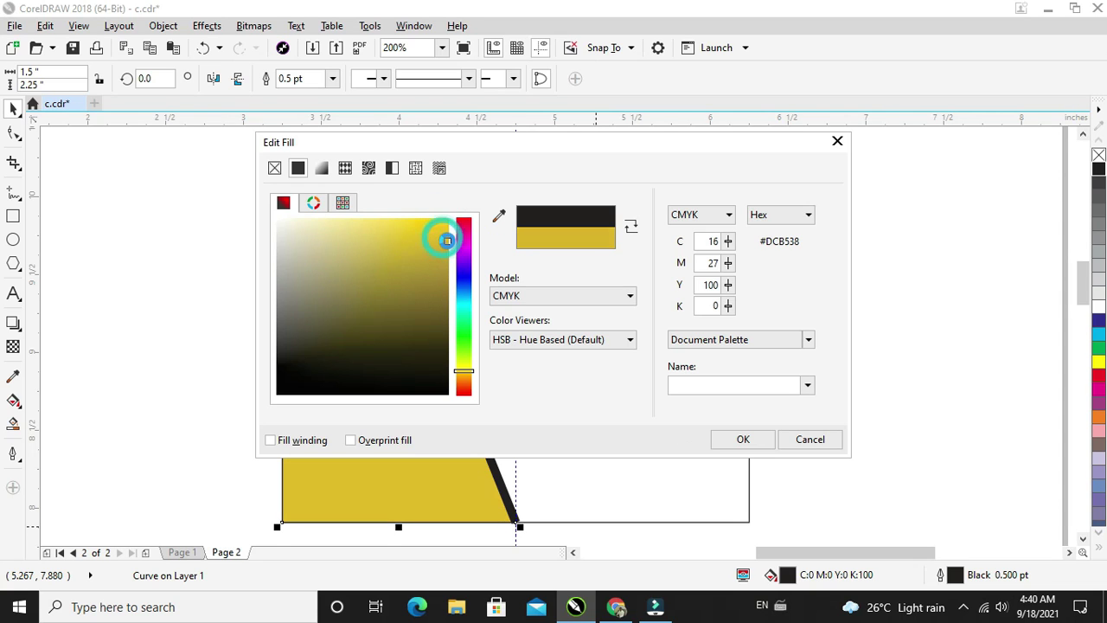
left_click(741, 440)
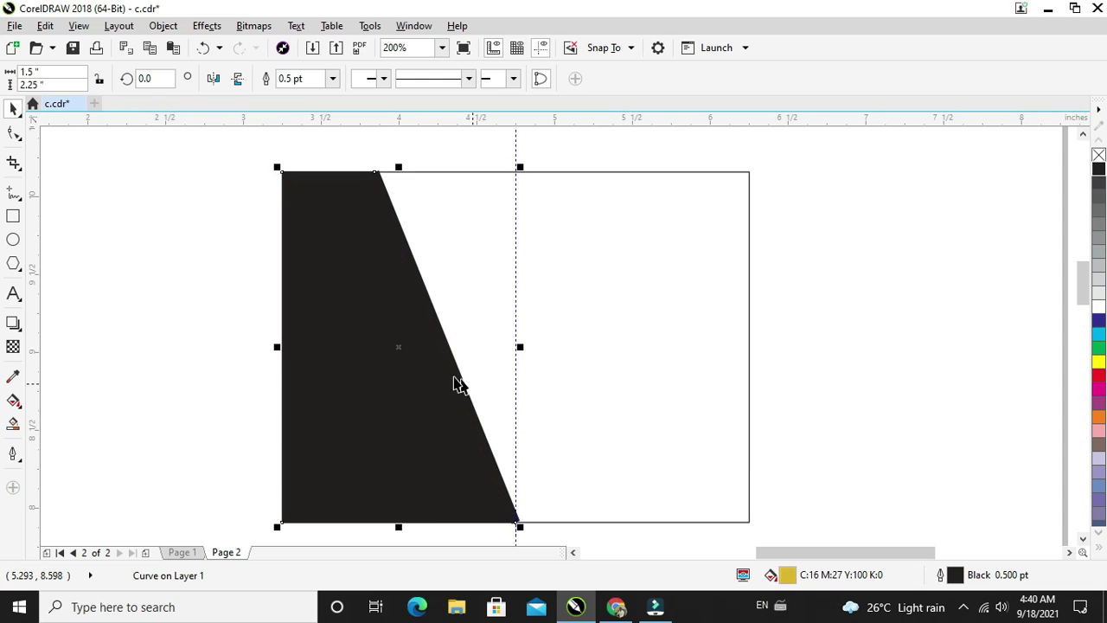
Step: Move the slanted black strip to the right, leaving a narrow gap beside the black panel's slanted edge
left_click(446, 350)
left_click(444, 348)
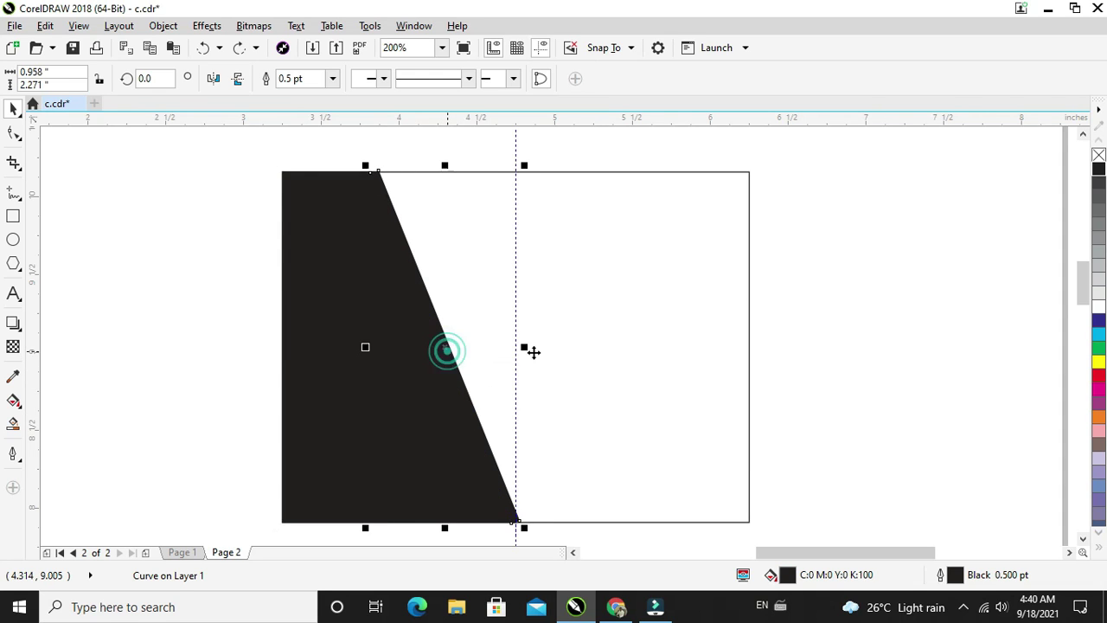
left_click(643, 347)
left_click(445, 340)
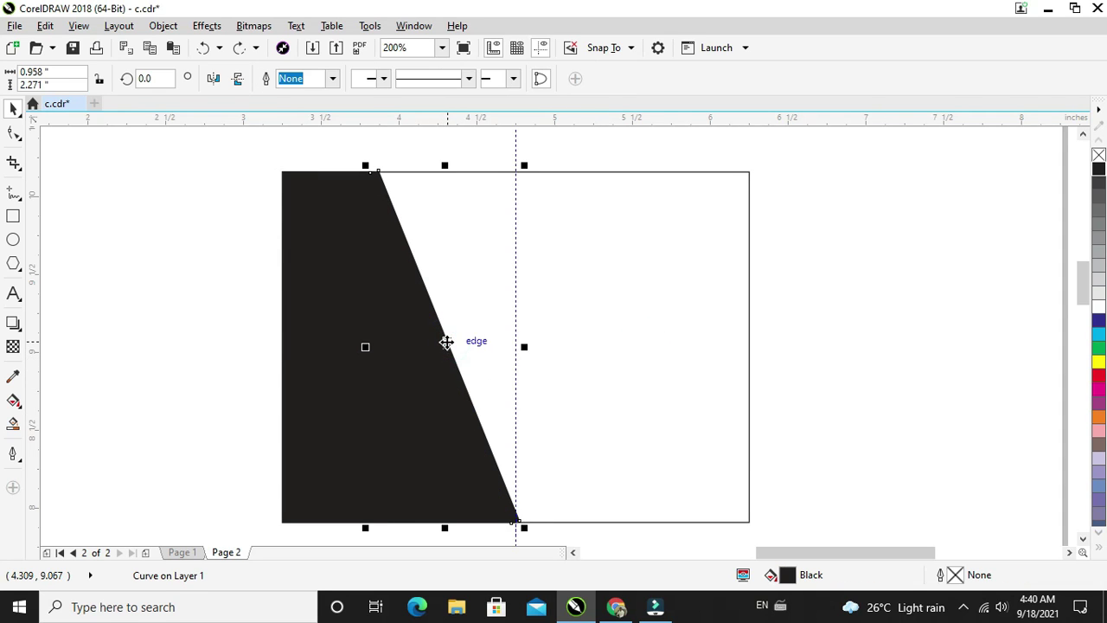
left_click_drag(446, 341, 475, 340)
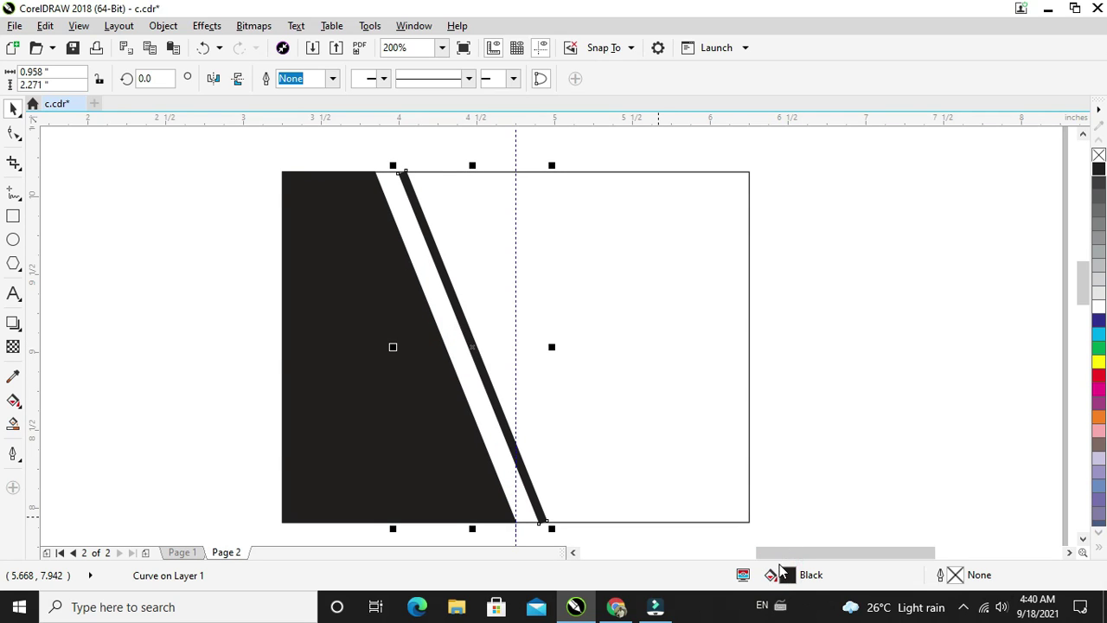
Step: Fill the slanted strip with a uniform yellow, C:4 M:4 Y:100 K:0
double_click(781, 571)
left_click_drag(461, 370, 460, 373)
left_click(415, 222)
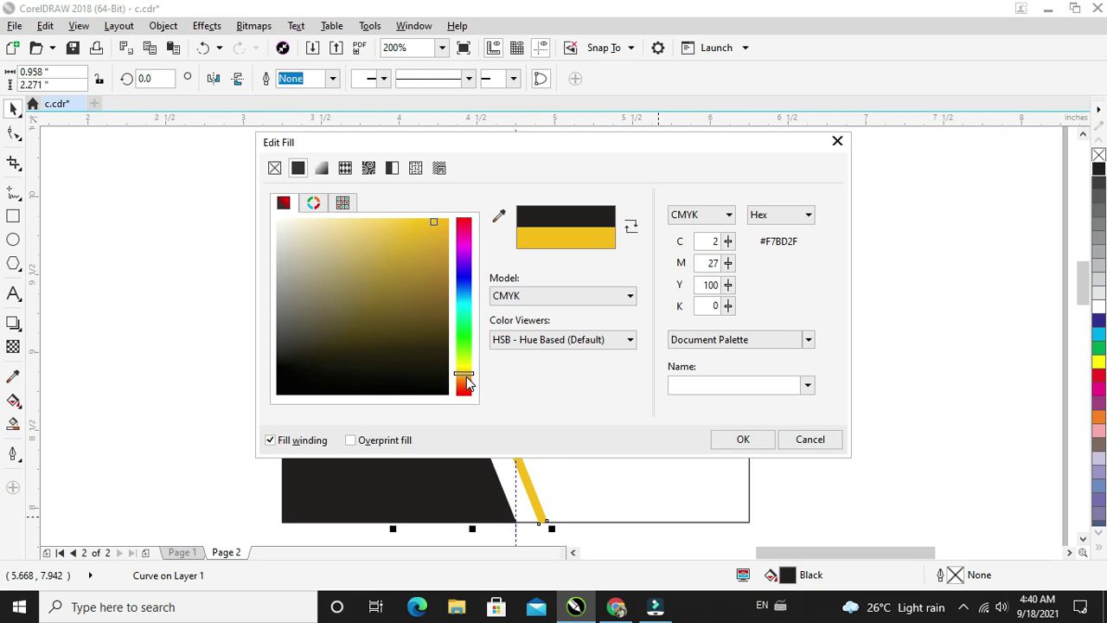
left_click_drag(466, 383, 464, 370)
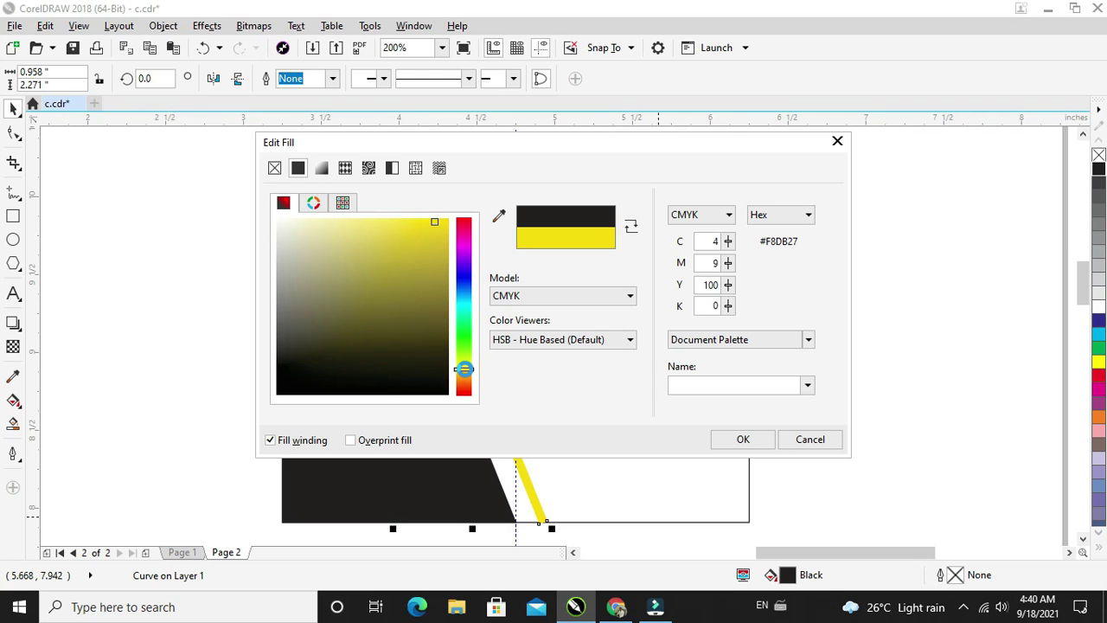
left_click(745, 439)
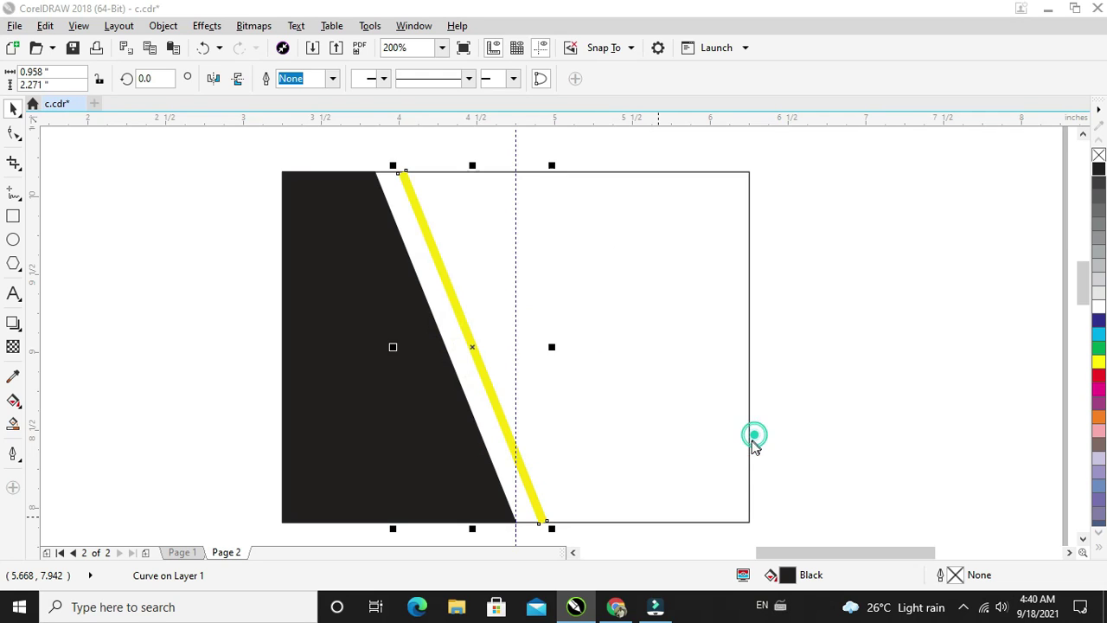
Step: Apply a linear fountain fill along the slanted strip, running from yellow at the upper part to dark gray at the lower part
left_click(465, 334)
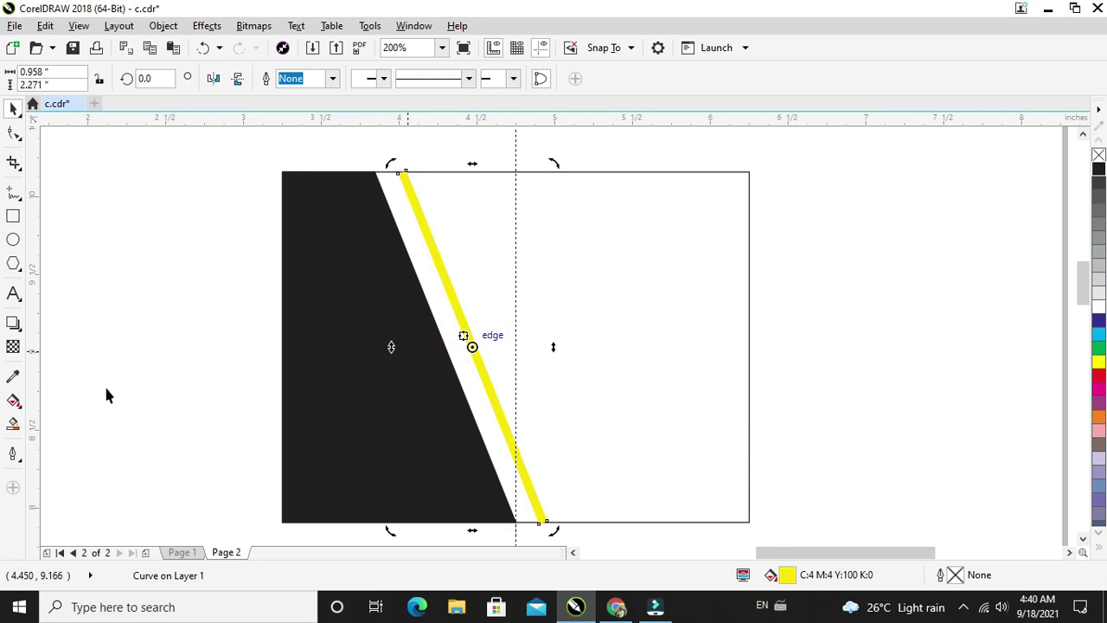
left_click(17, 400)
left_click_drag(442, 274, 491, 380)
left_click(530, 372)
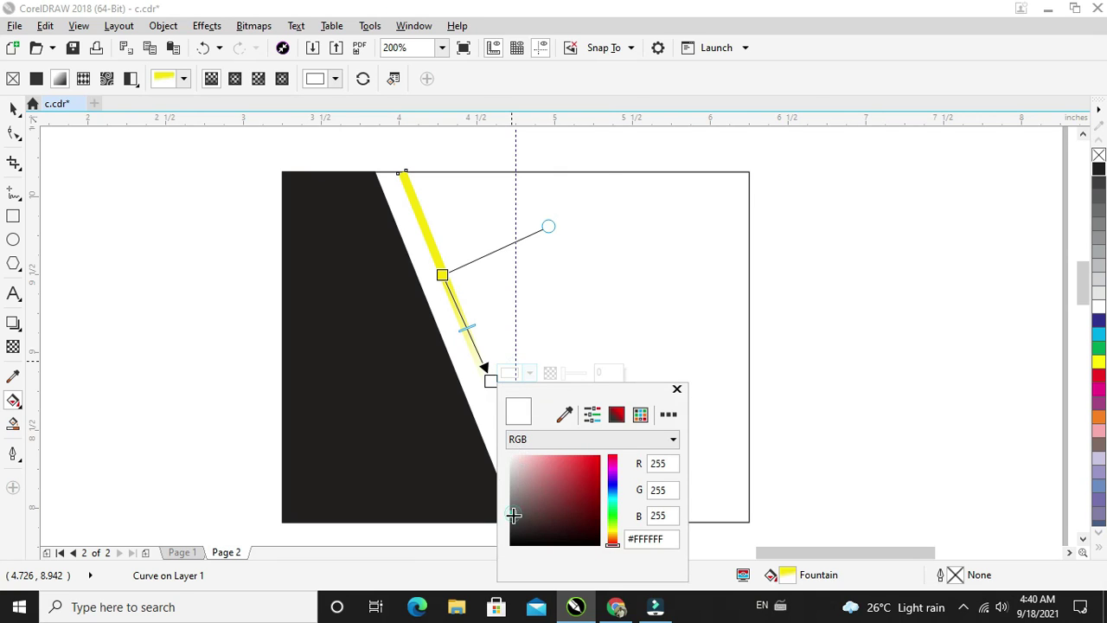
left_click(514, 516)
left_click(741, 402)
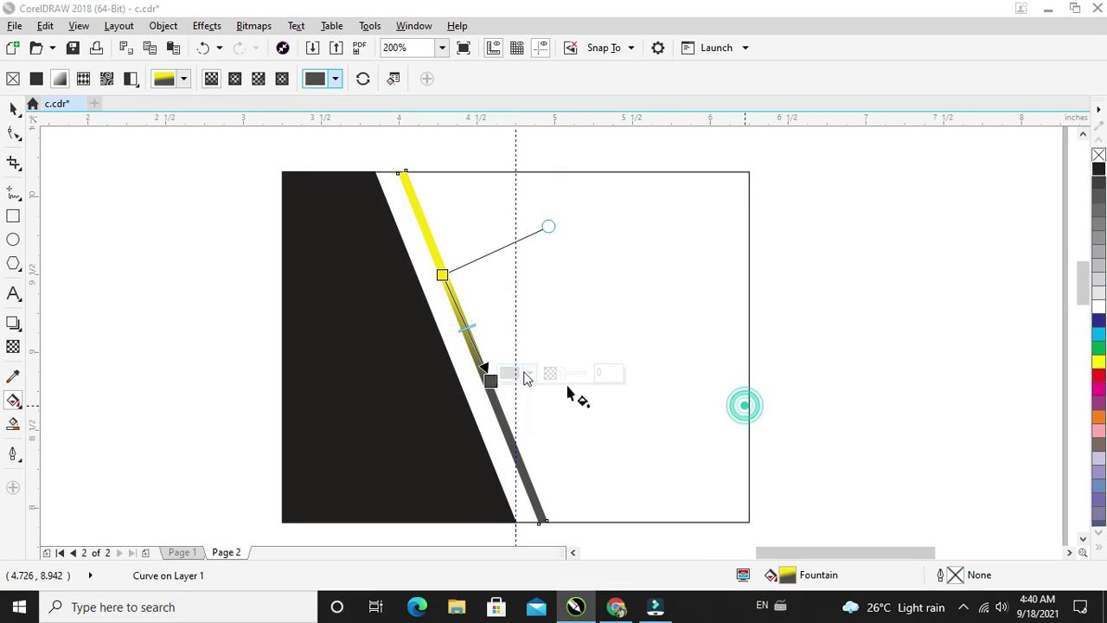
left_click(13, 108)
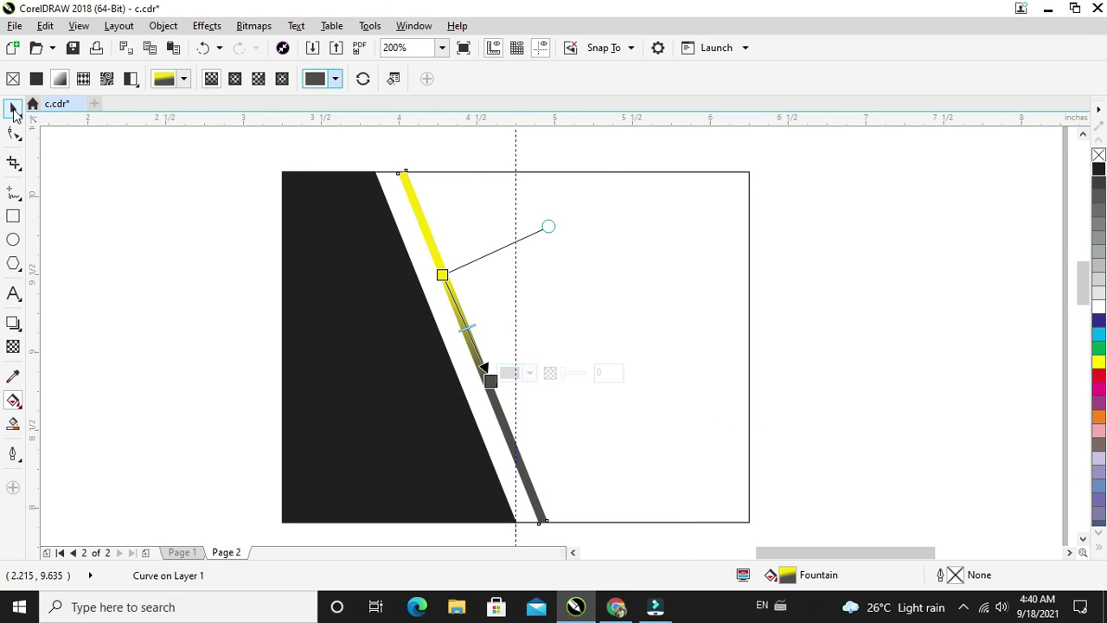
Step: Move the gradient strip against the black panel's slanted edge and stretch its top to the card's upper edge, about 2.296 inches high
left_click(415, 191)
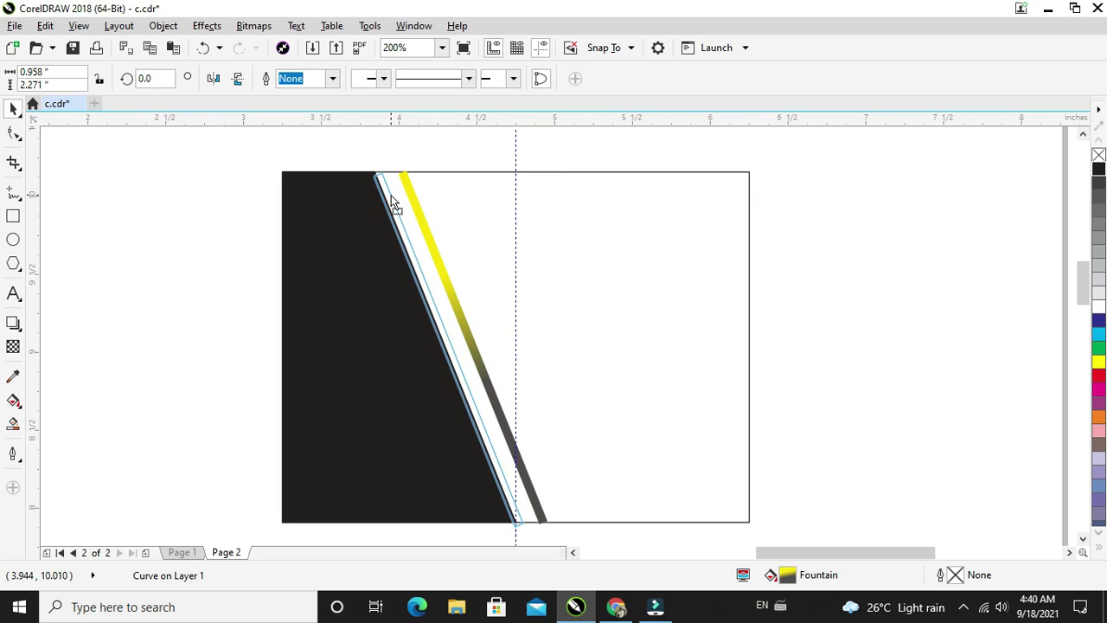
key("Delete")
left_click(390, 193)
scroll(369, 164, "up", 1)
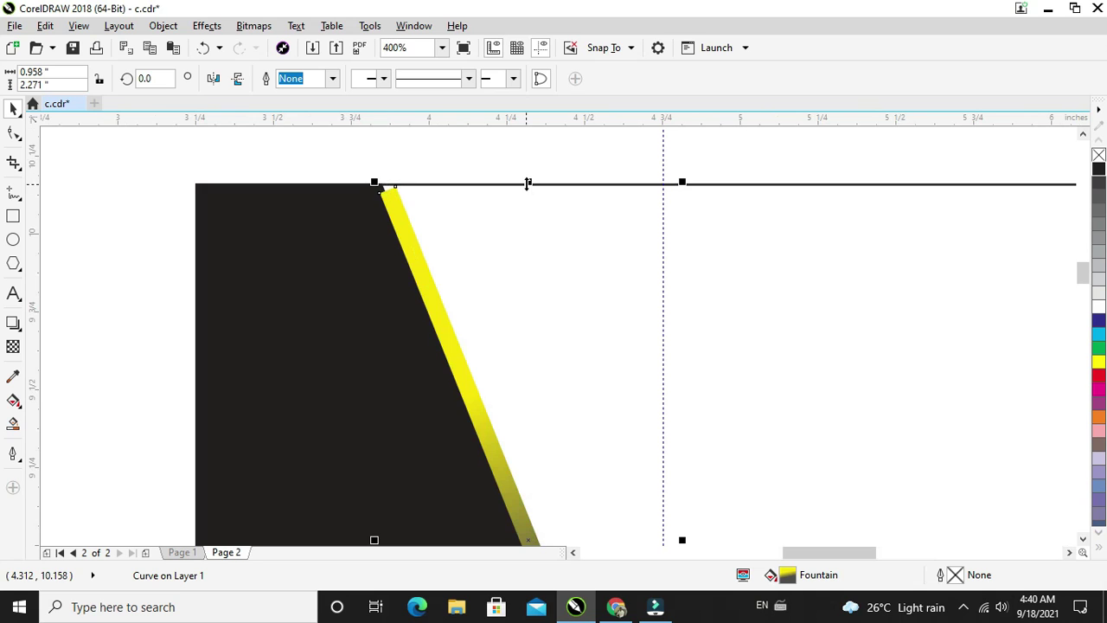
left_click_drag(528, 183, 524, 171)
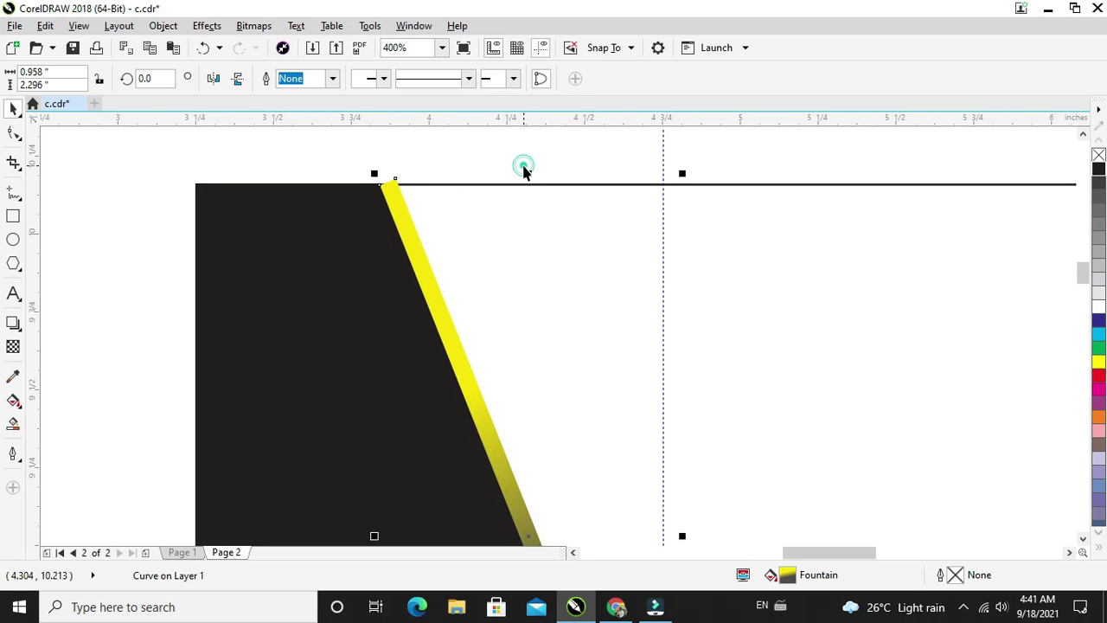
scroll(593, 246, "down", 1)
left_click(626, 342)
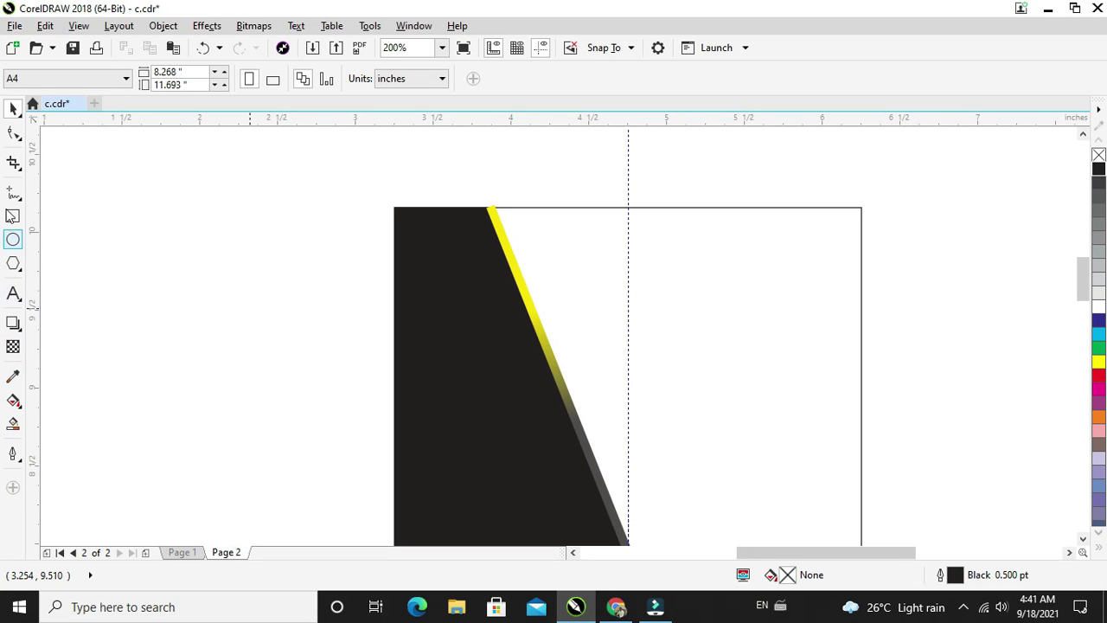
Step: Draw a horizontal rectangle about 2.148 by 0.443 inches across the slanted edge, ending at the card's right edge
left_click(13, 215)
left_click(525, 389)
left_click_drag(759, 427, 861, 459)
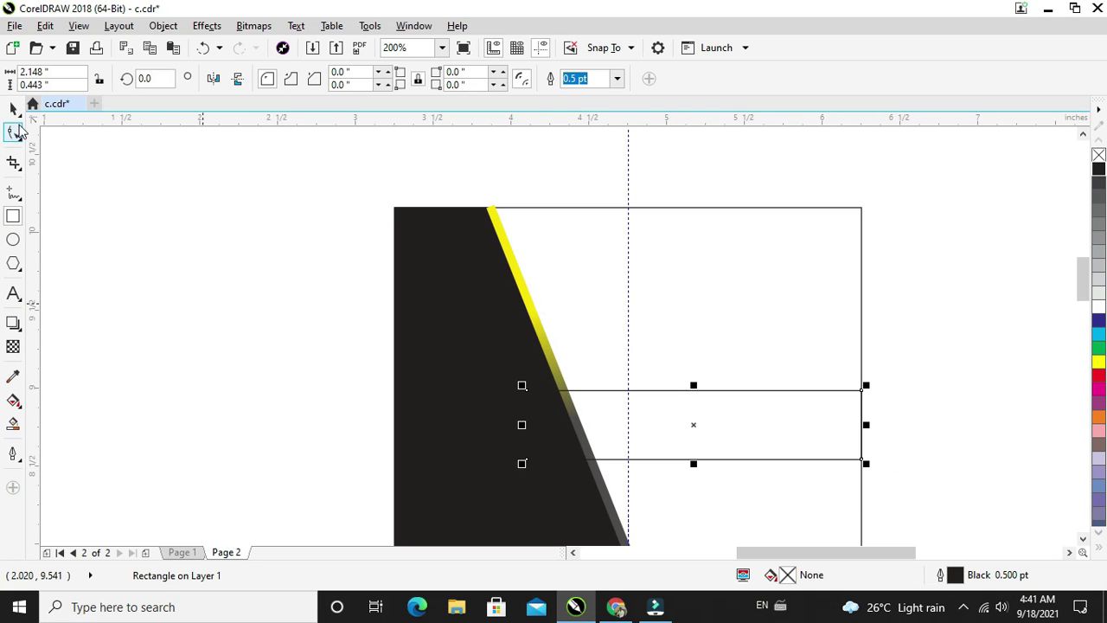
key("space")
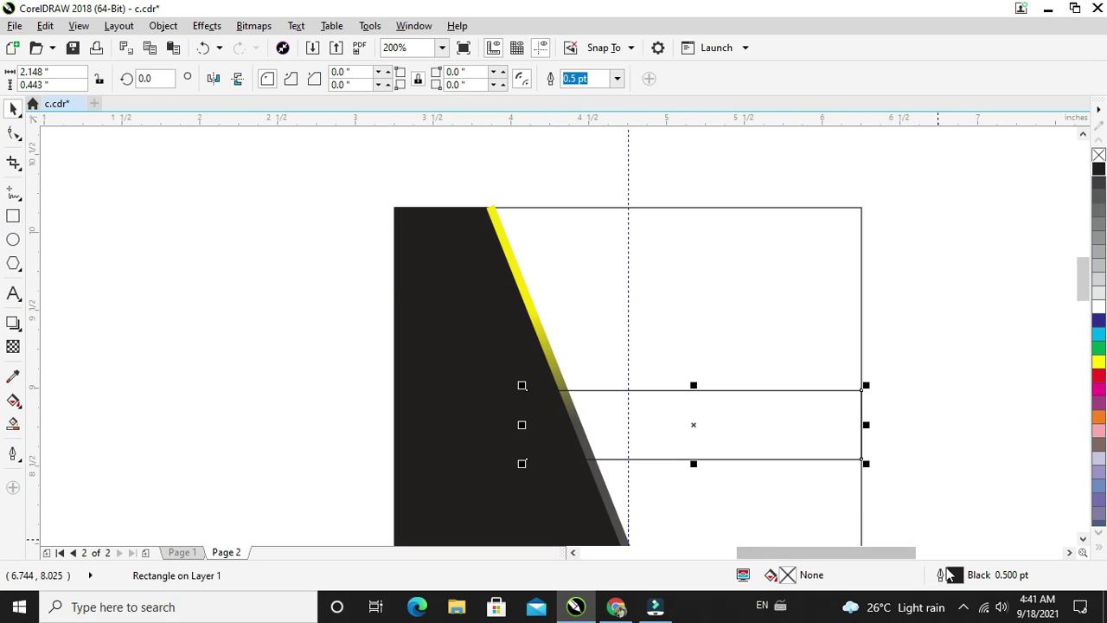
Step: Fill the horizontal rectangle with yellow, C:1 M:13 Y:100 K:0, and remove its outline
left_click(1099, 362)
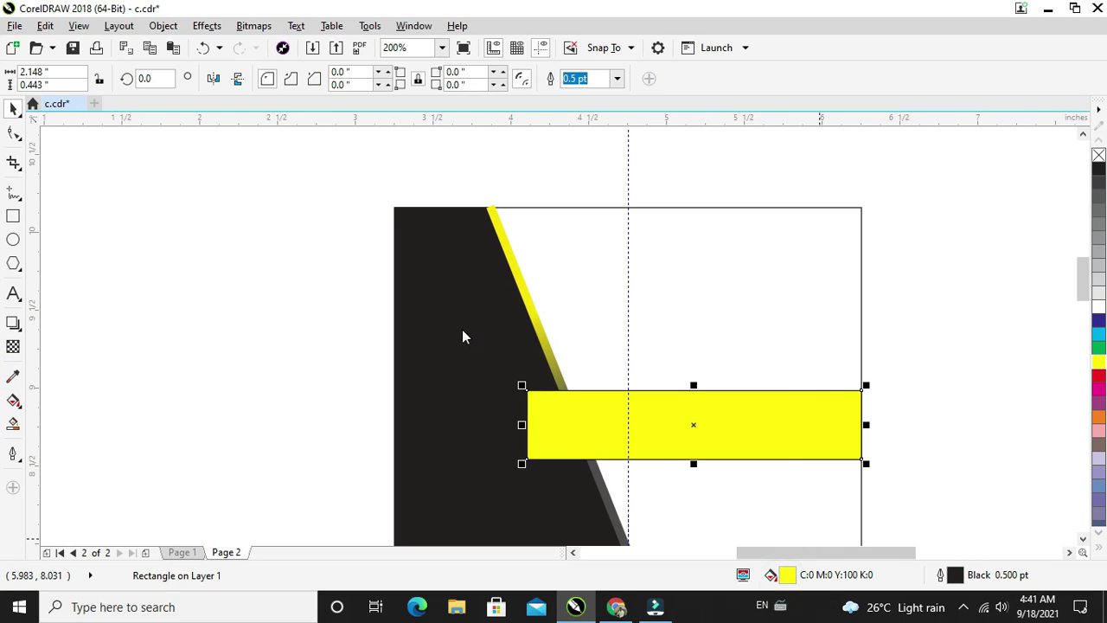
key("shift+F11")
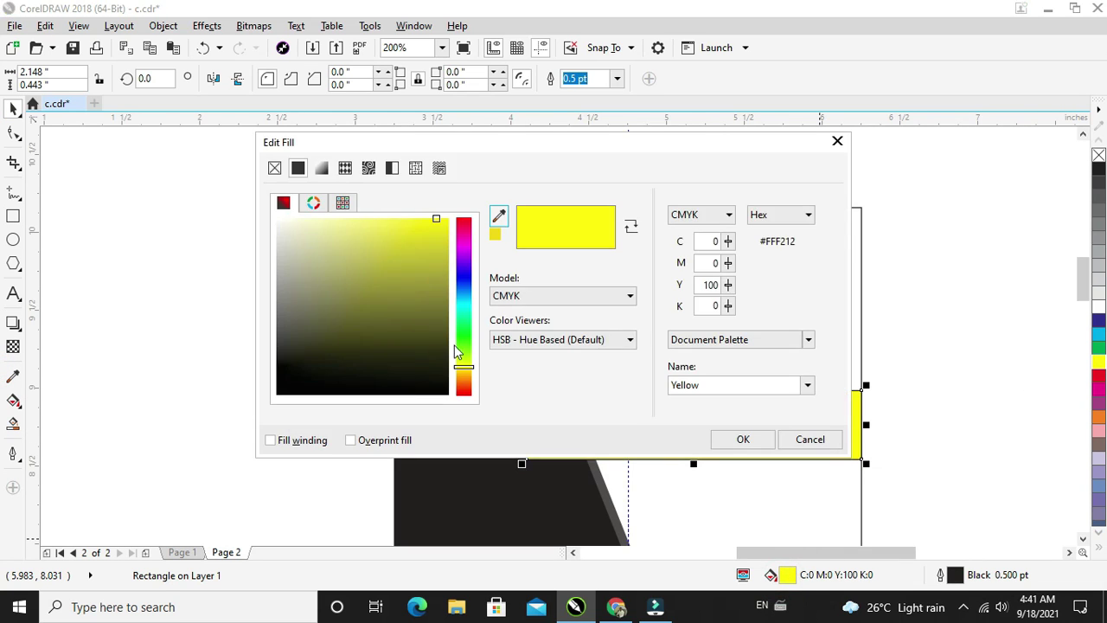
left_click(462, 369)
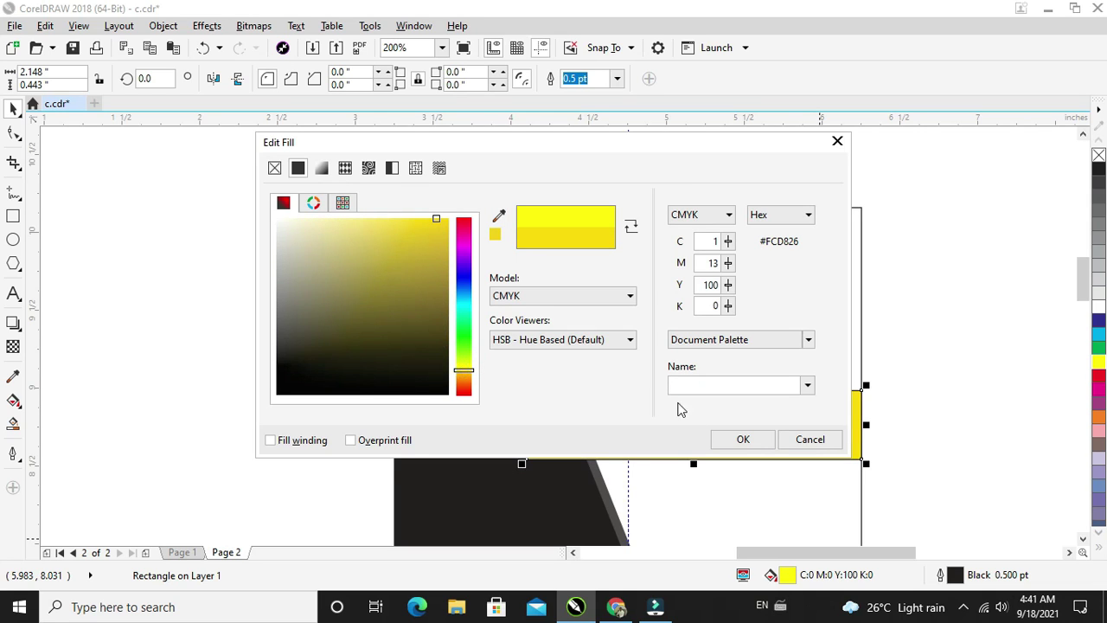
left_click(741, 440)
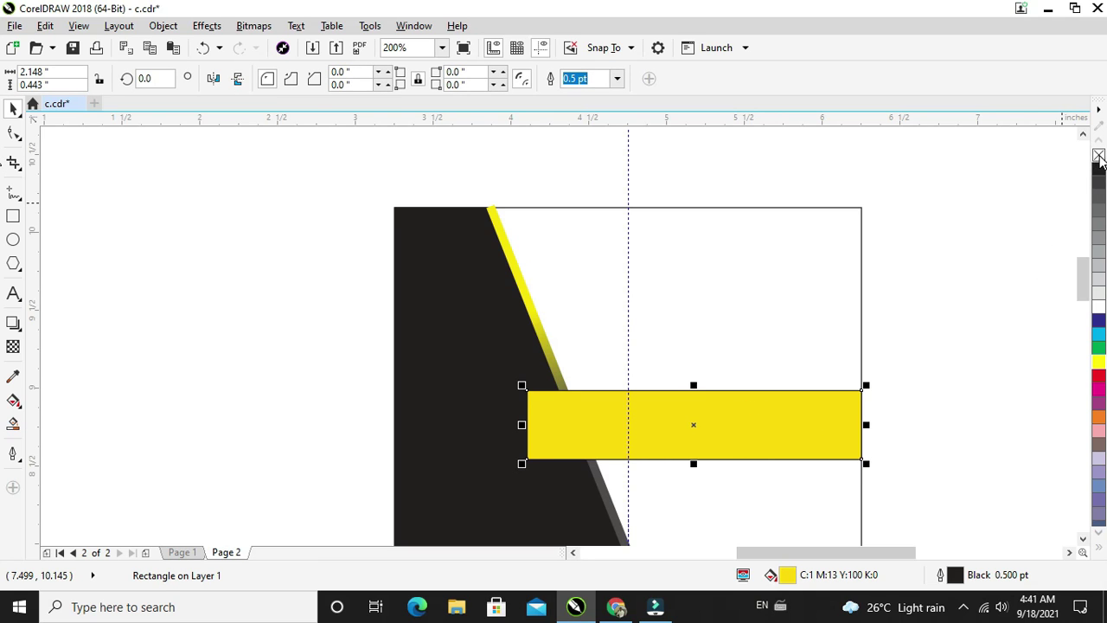
left_click(991, 286)
Step: Create two mirrored copies of the yellow rectangle end to end leftward, about 0.328 and 0.523 inches wide, reaching the card's left edge
left_click(761, 405)
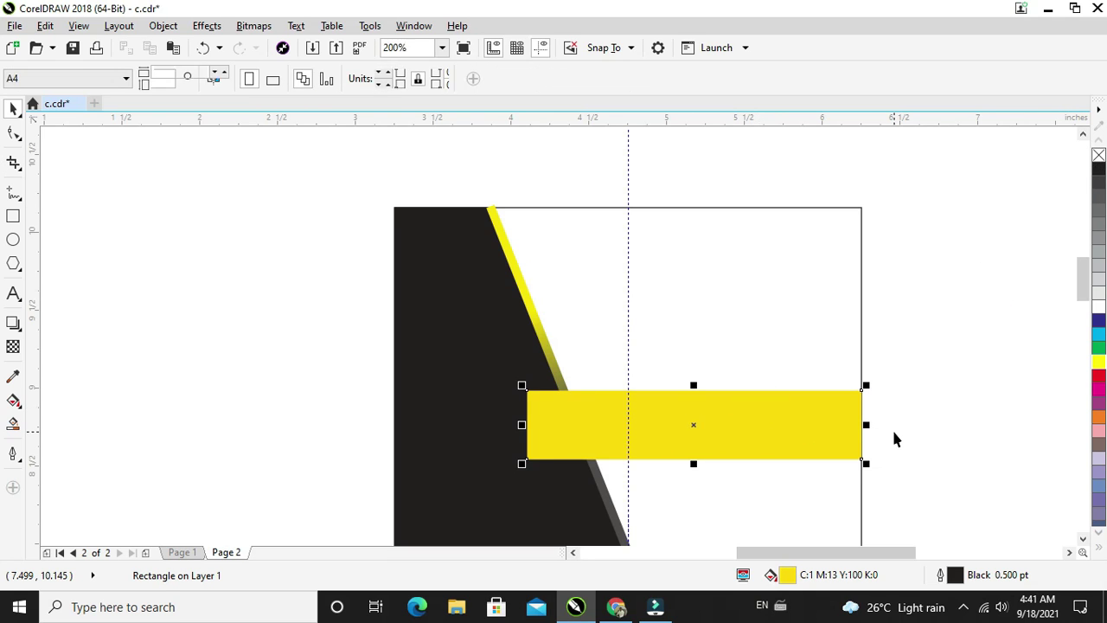
left_click_drag(865, 424, 460, 436)
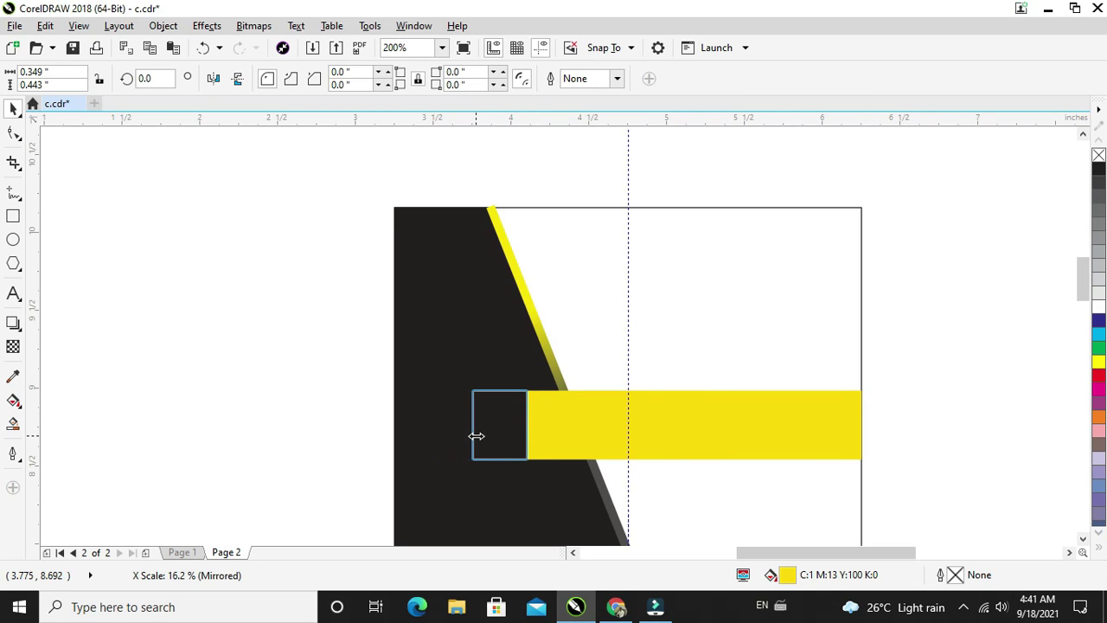
left_click_drag(479, 435, 400, 429)
Step: Reduce the height of the leftmost yellow rectangle by pulling in both its upper and lower edges
scroll(405, 430, "up", 1)
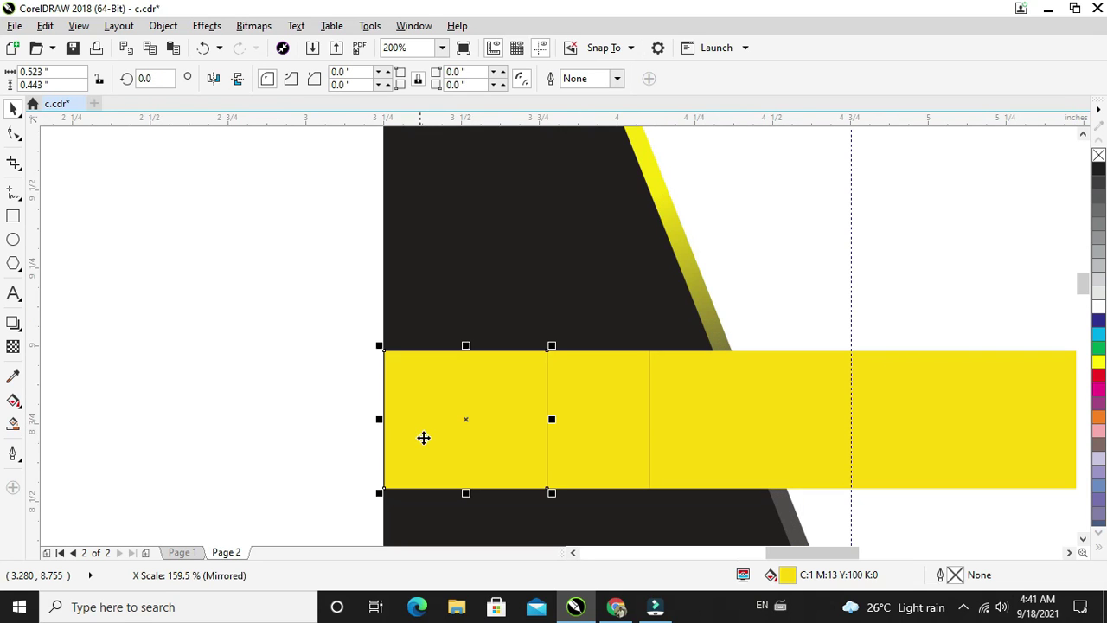
left_click_drag(465, 345, 468, 376)
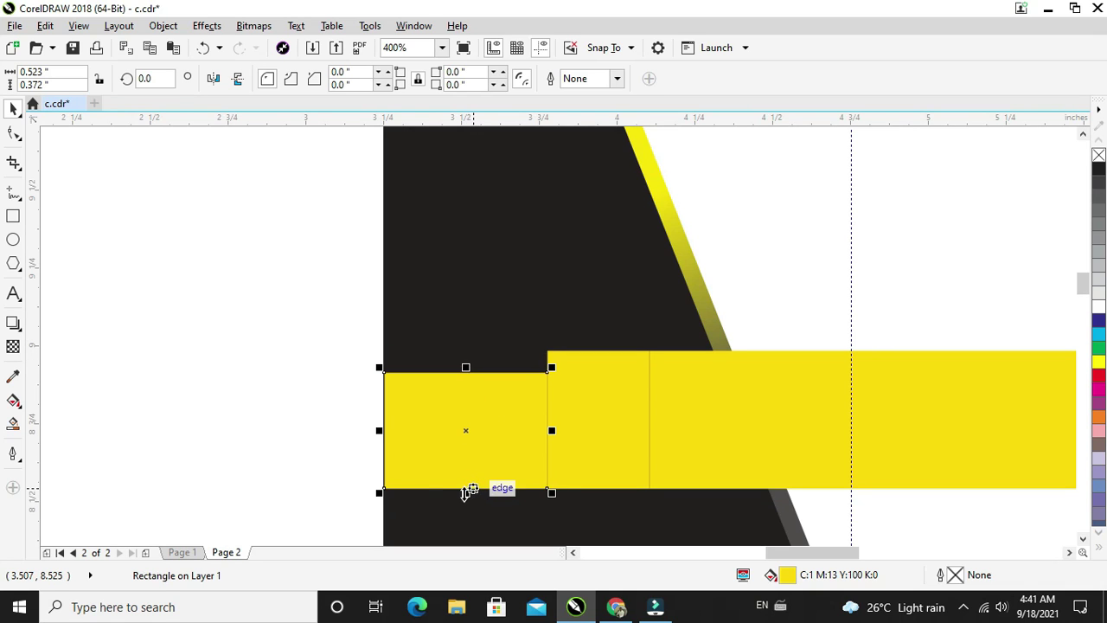
left_click_drag(465, 491, 464, 470)
Step: Try rounding the corners of the middle yellow rectangle to a 0.07 inch radius, and undo the rounding
left_click(600, 437)
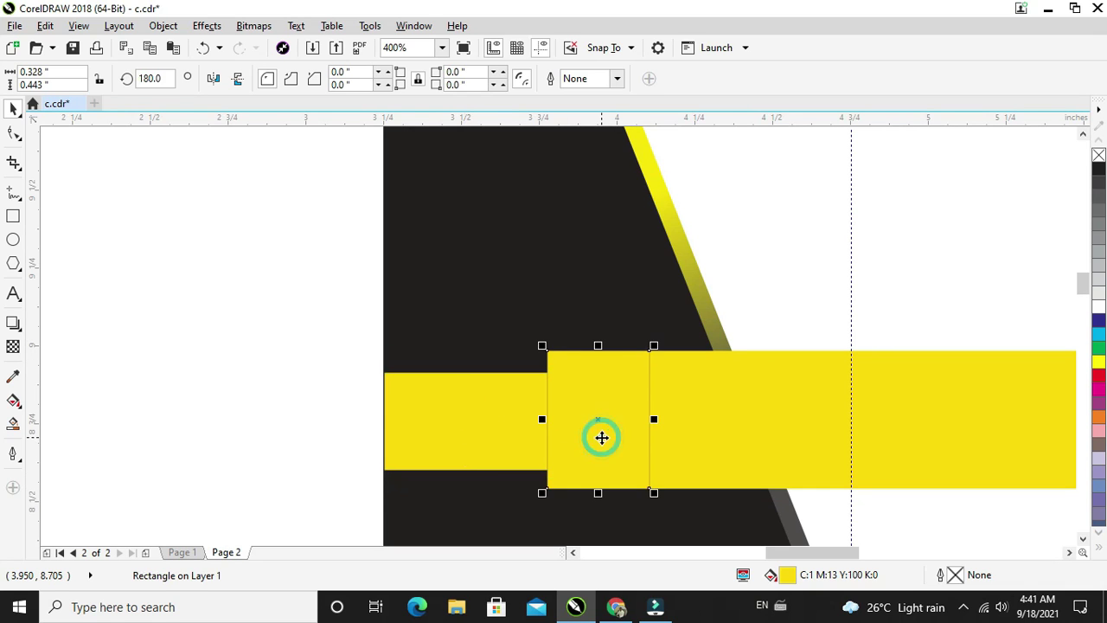
left_click(11, 134)
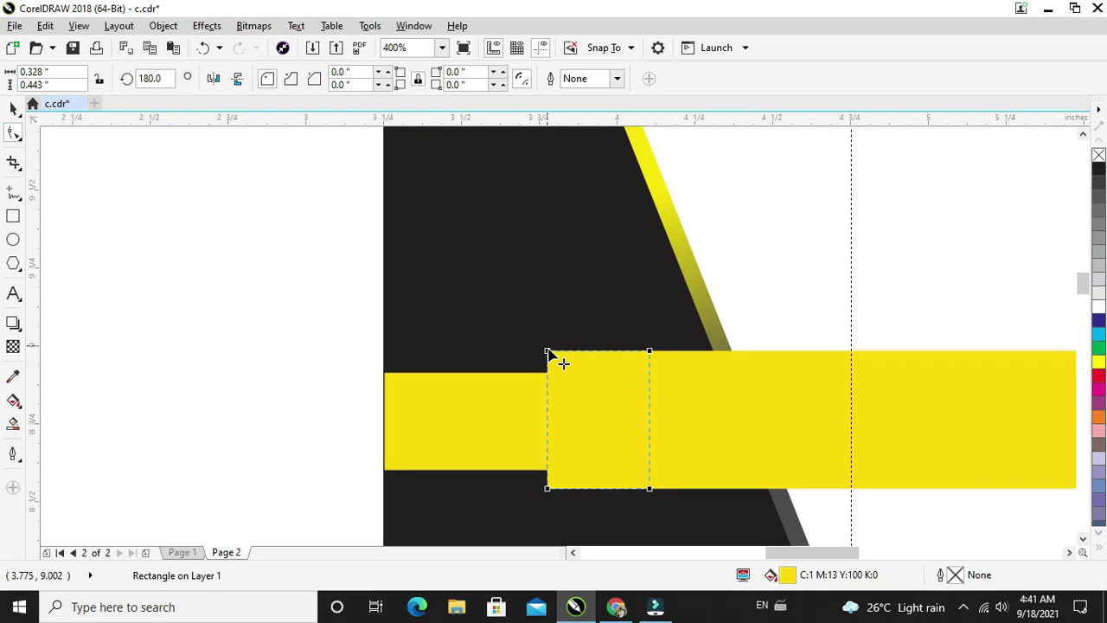
left_click_drag(548, 350, 558, 388)
key("z")
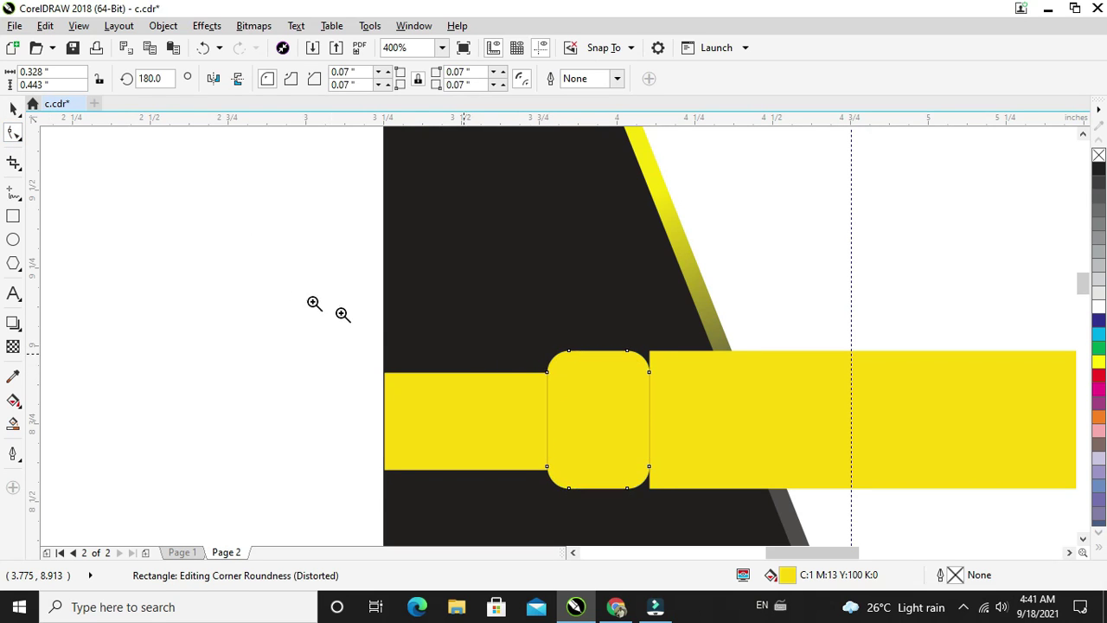
key("ctrl+z")
Step: Convert the middle yellow rectangle to curves and taper its left end to meet the corners of the shorter rectangle
left_click(13, 107)
left_click(605, 425)
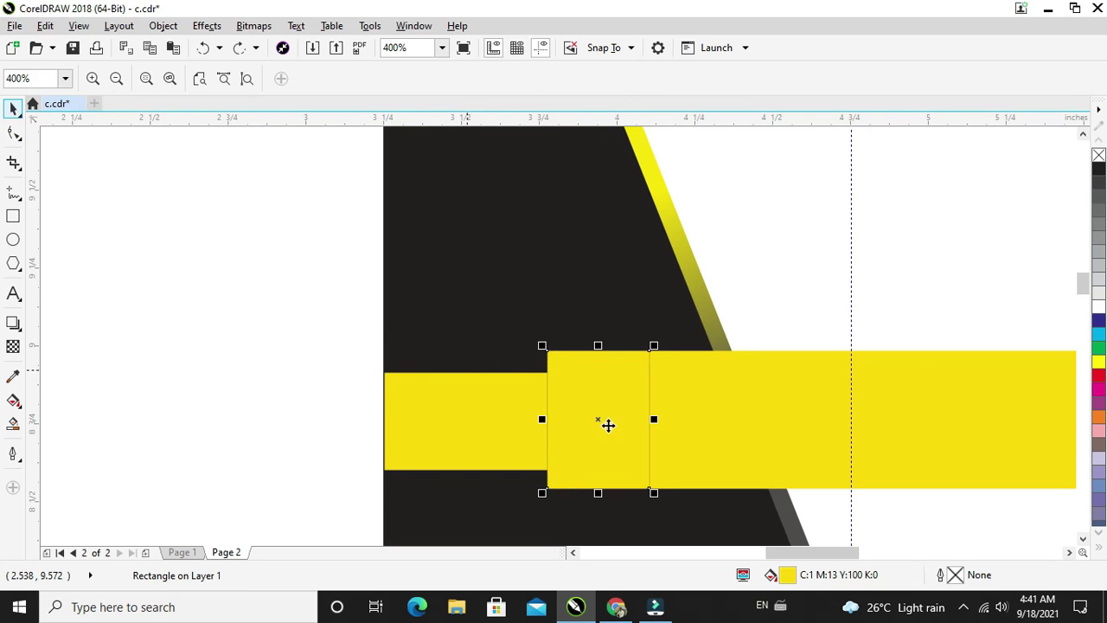
left_click(165, 26)
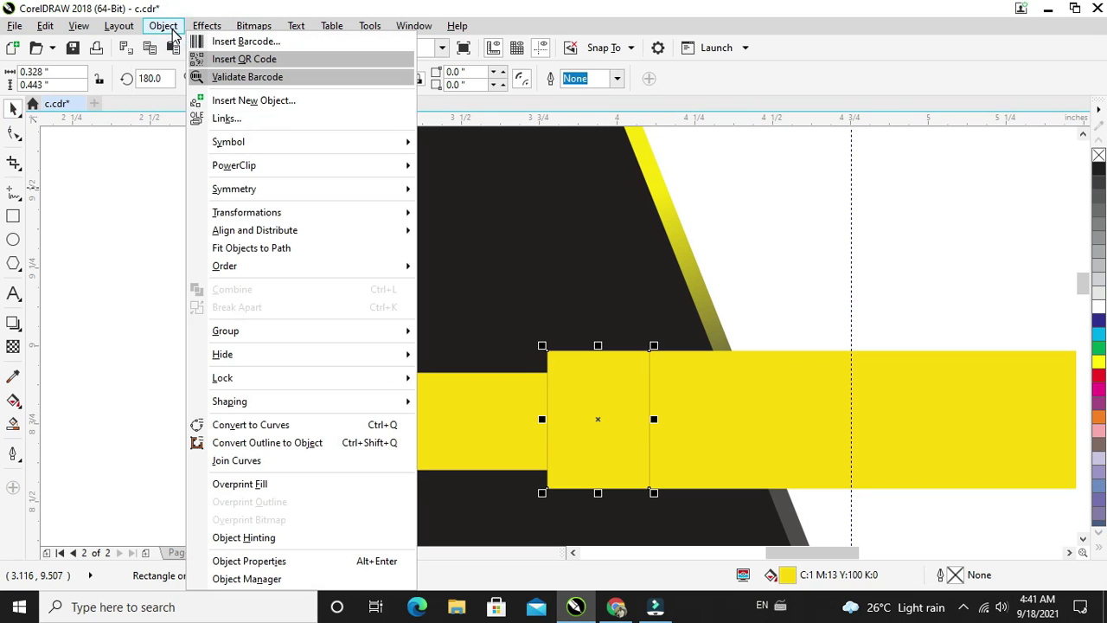
left_click(251, 425)
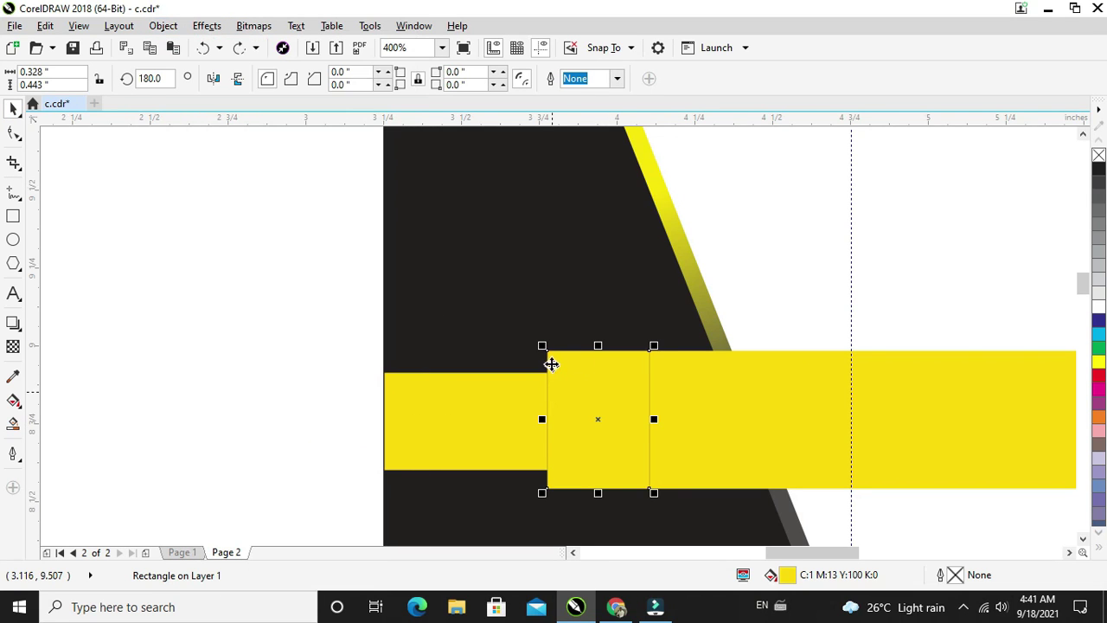
left_click(14, 136)
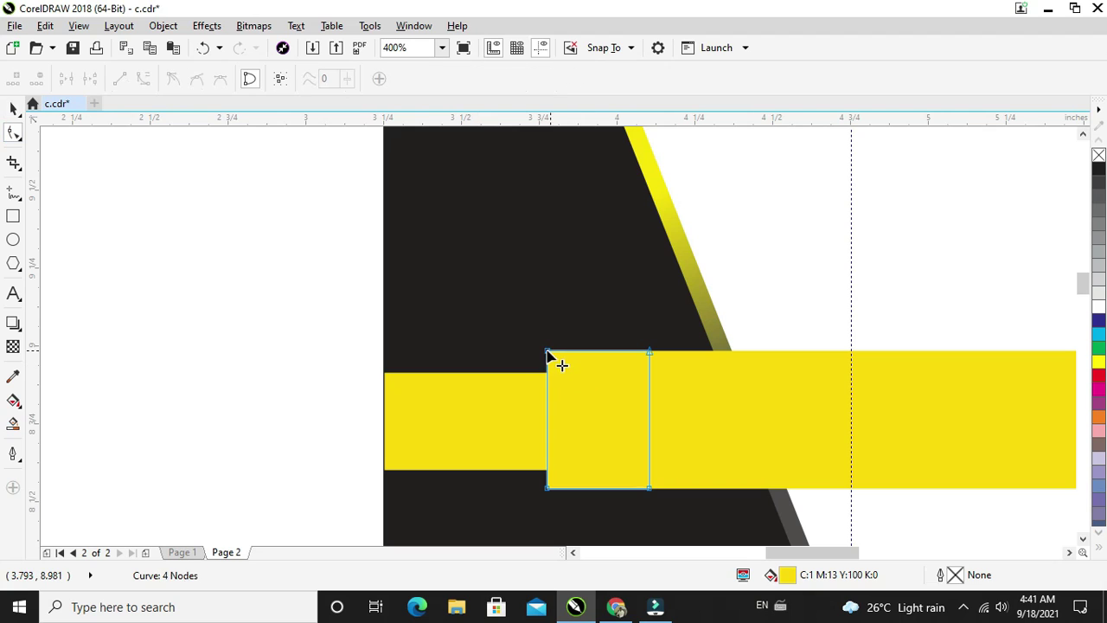
left_click_drag(546, 350, 547, 378)
left_click_drag(547, 487, 549, 471)
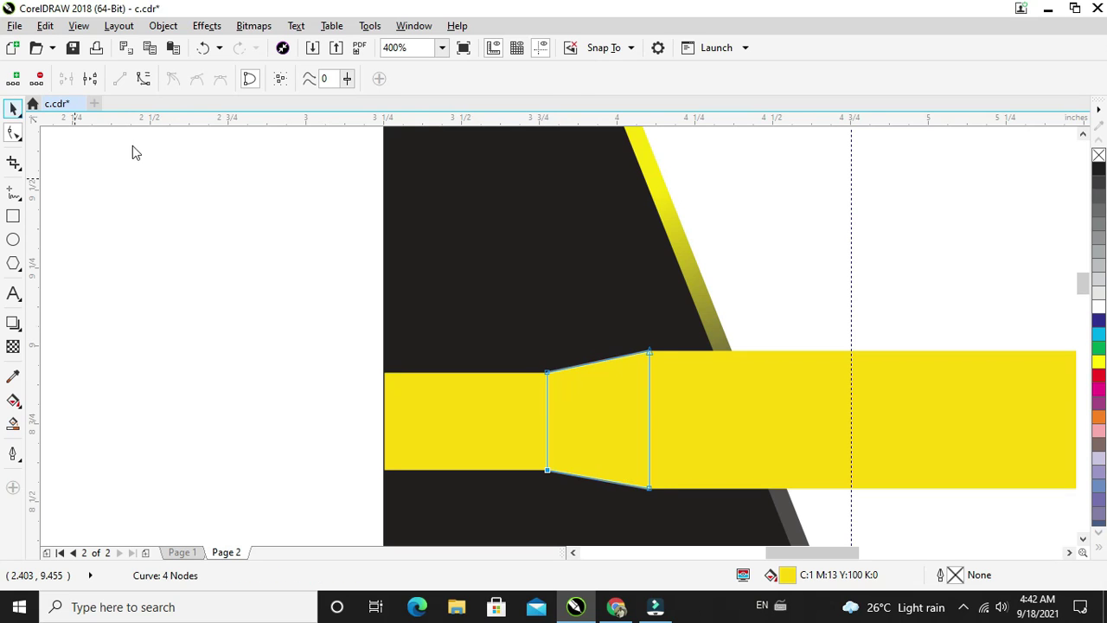
key("space")
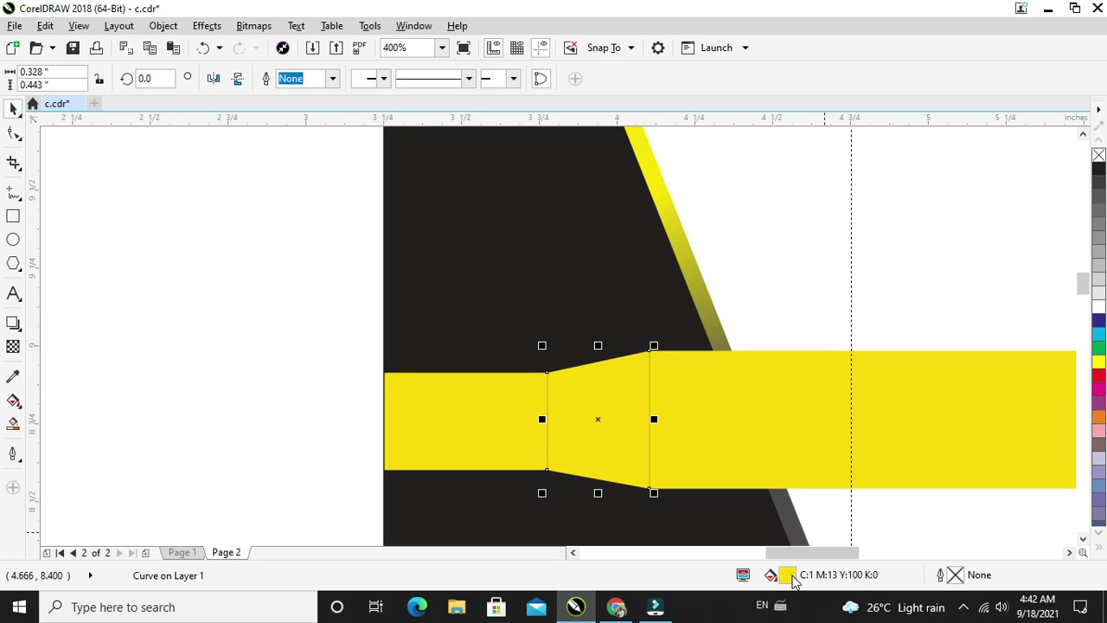
Step: Fill the tapered middle piece of the band with dark yellow, C:18 M:24 Y:100 K:0
left_click(790, 575)
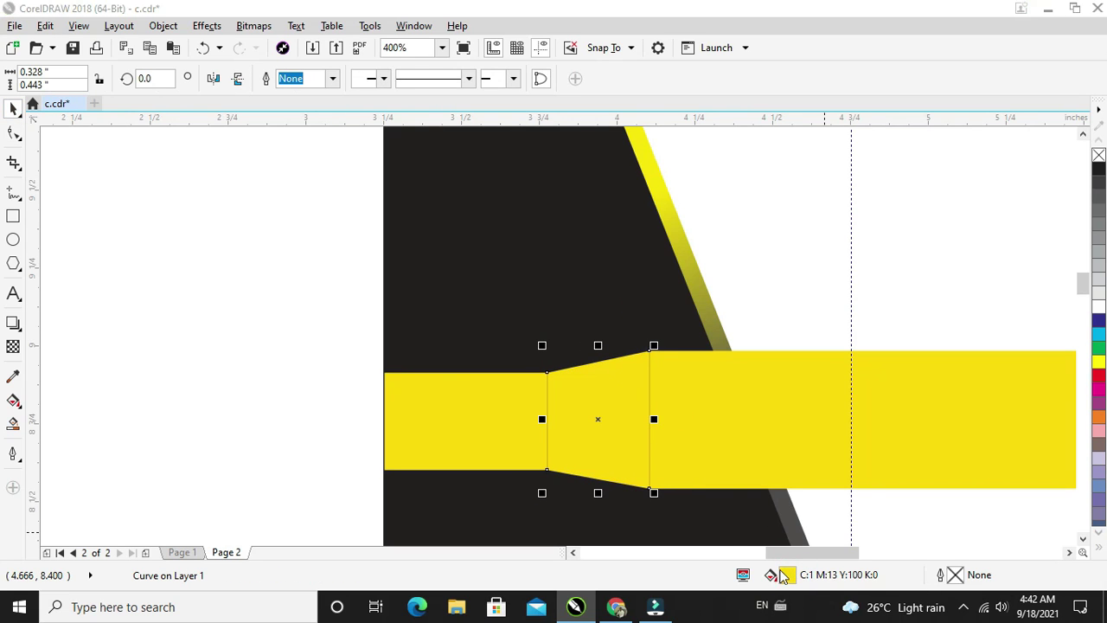
double_click(784, 574)
left_click_drag(429, 256, 432, 248)
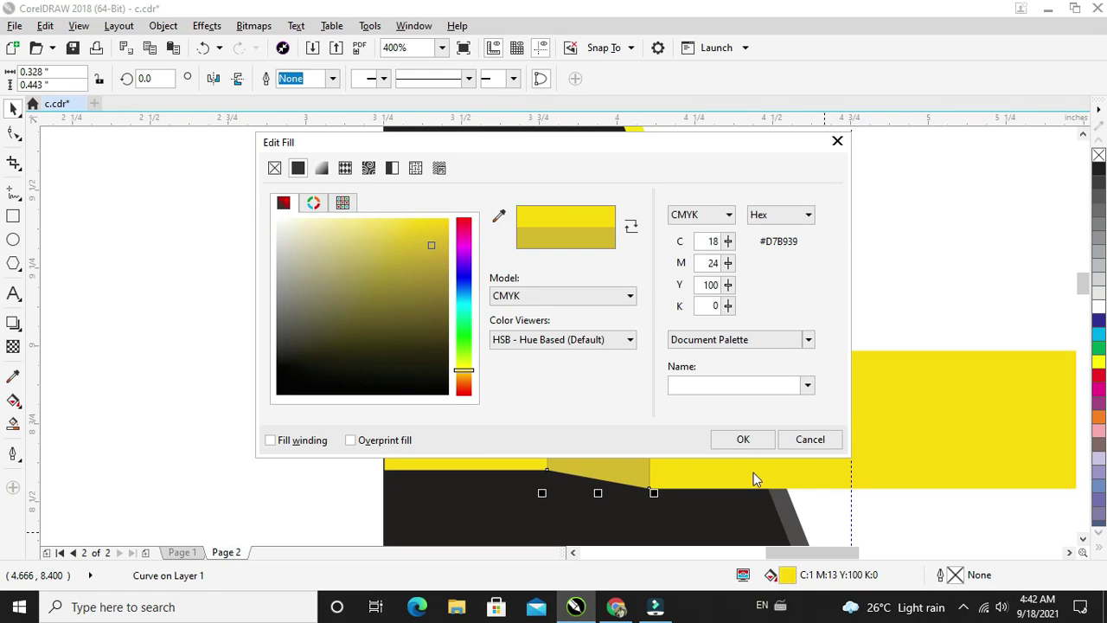
left_click(746, 443)
scroll(757, 399, "down", 2)
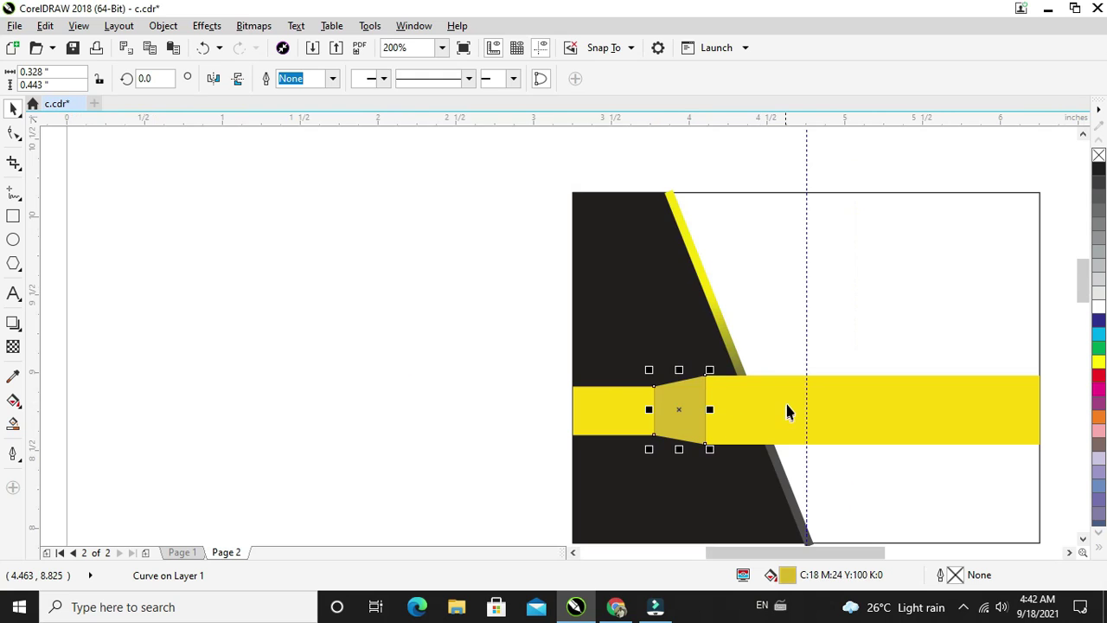
scroll(787, 411, "up", 1)
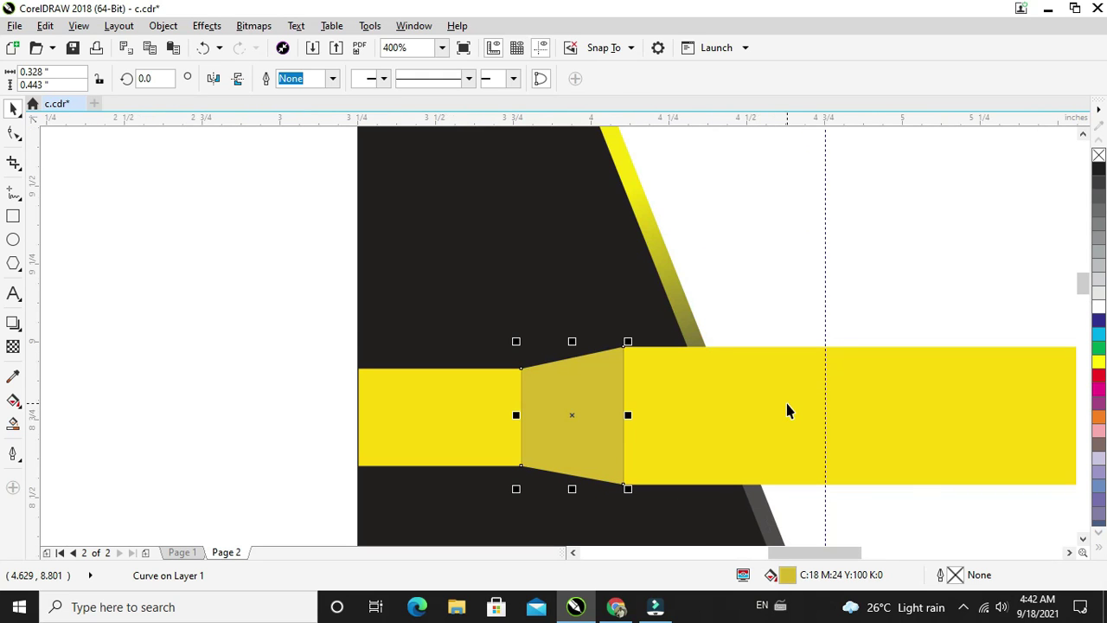
scroll(787, 411, "down", 1)
left_click(494, 372)
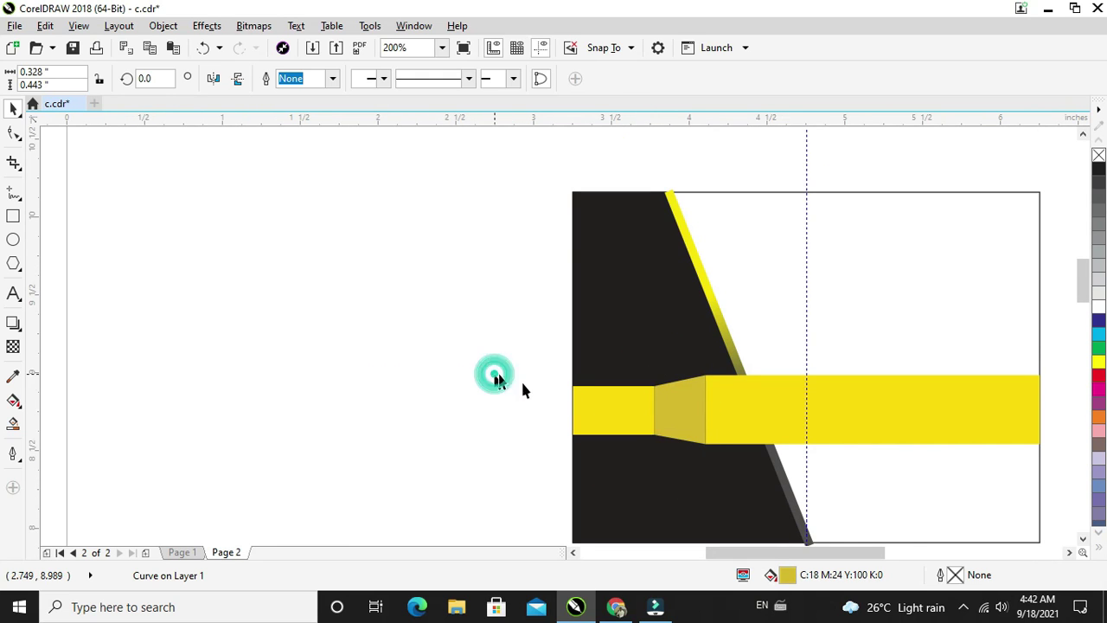
Step: Shift the slanted gradient strip slightly off the black panel and PowerClip it inside the card rectangle
left_click_drag(870, 551, 875, 551)
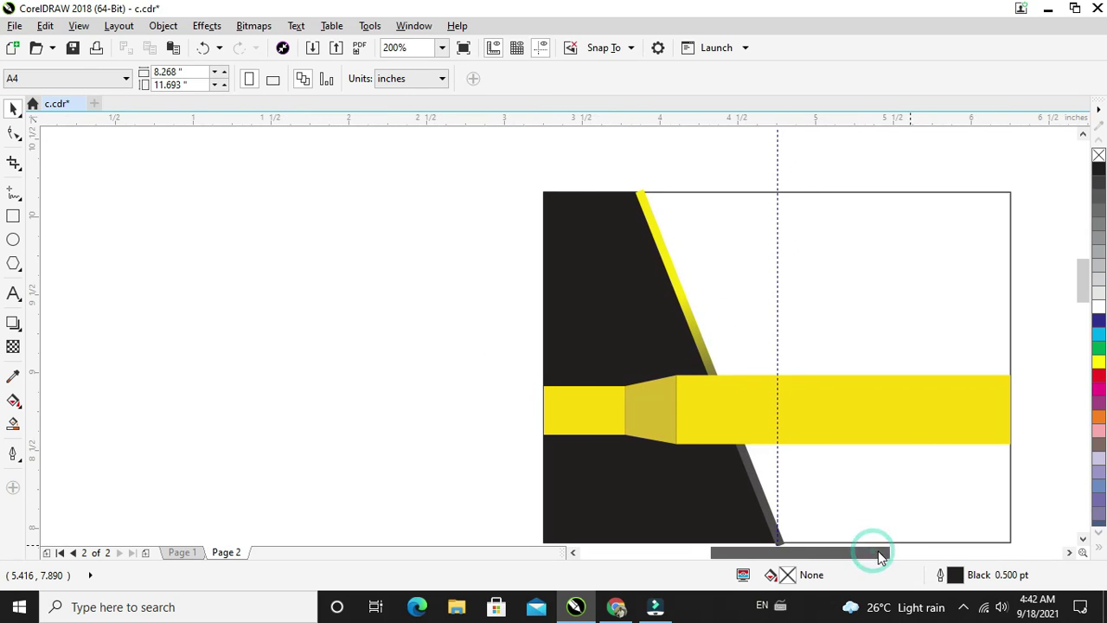
left_click(767, 519)
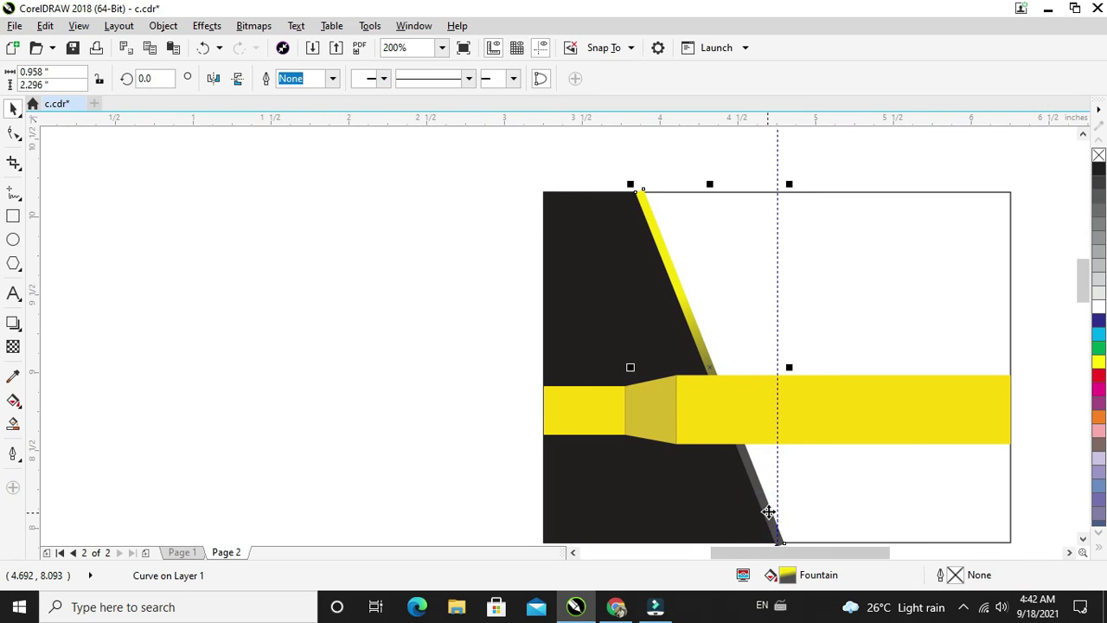
left_click(767, 514)
left_click_drag(672, 277, 711, 264)
right_click(710, 264)
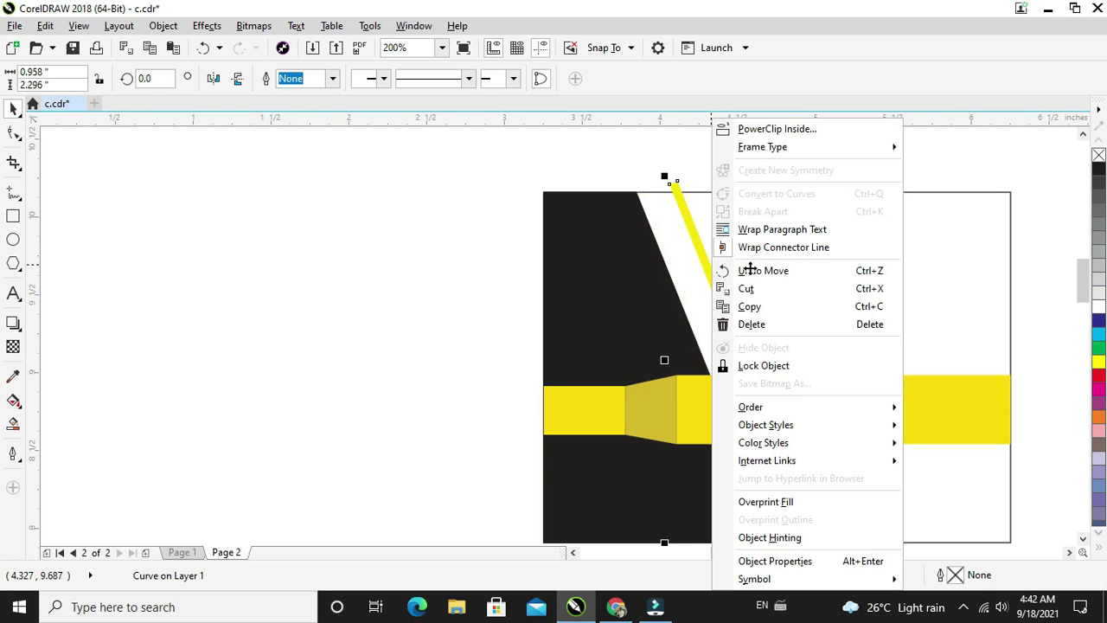
left_click(811, 128)
left_click(812, 237)
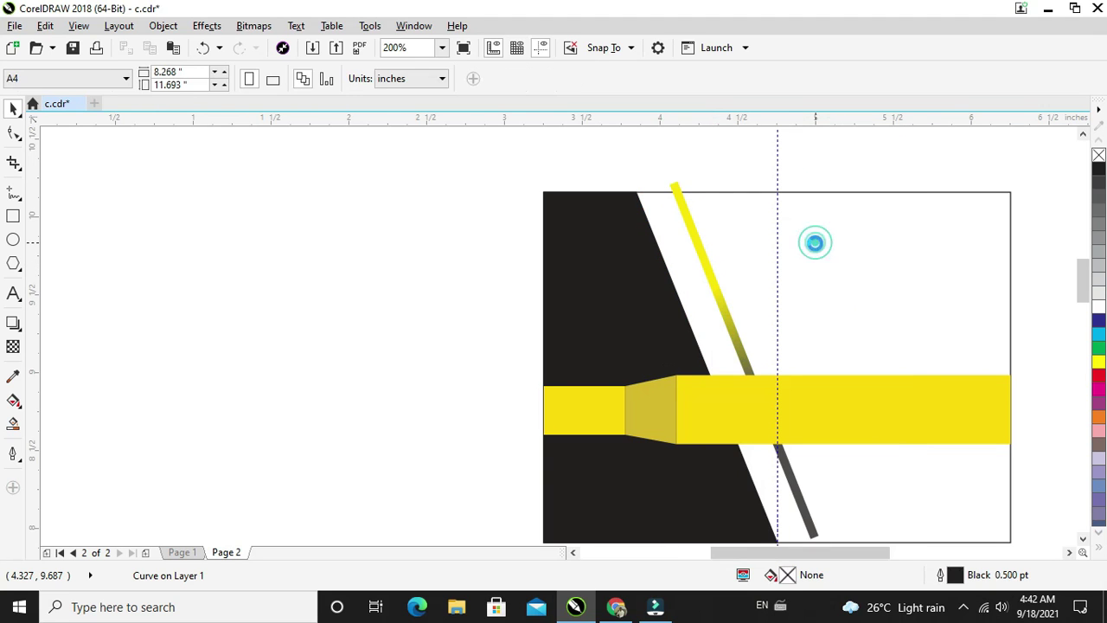
Step: Edit the PowerClip contents to move the gradient strip back against the black panel's slanted edge, and finish editing
double_click(711, 266)
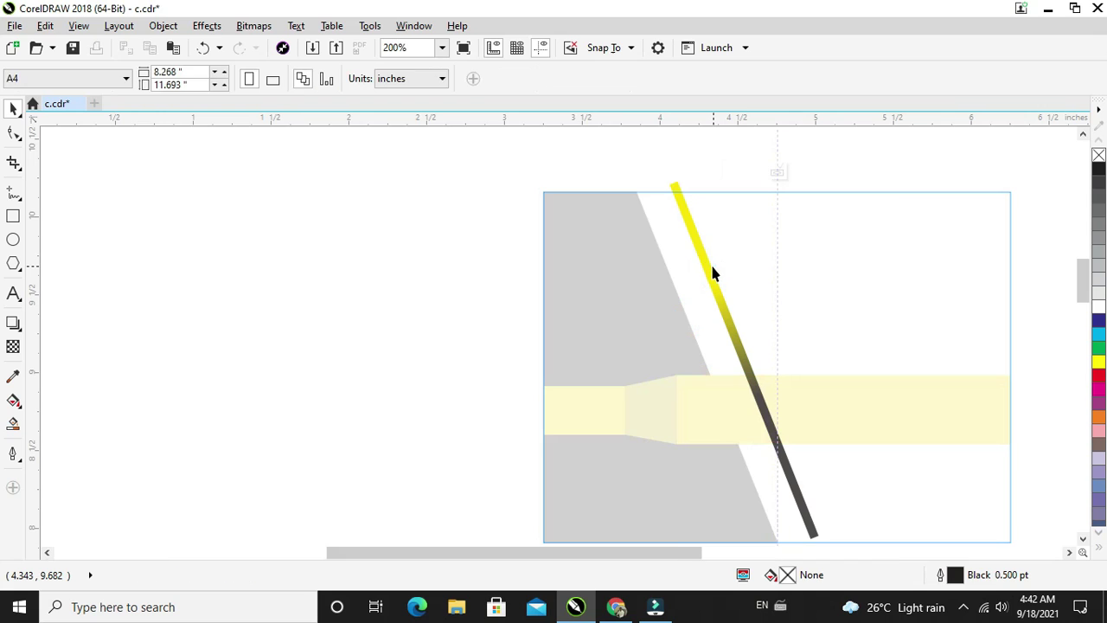
left_click(711, 265)
mouse_move(699, 278)
left_mouse_down()
mouse_move(680, 281)
mouse_move(685, 289)
left_mouse_up()
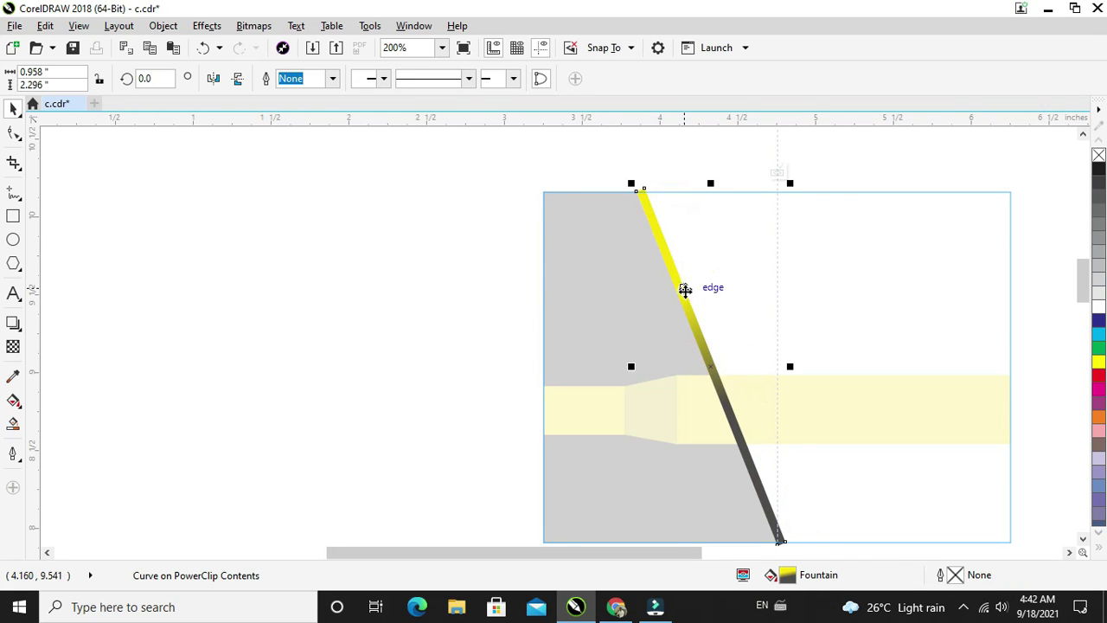
left_click(378, 328)
left_click(776, 173)
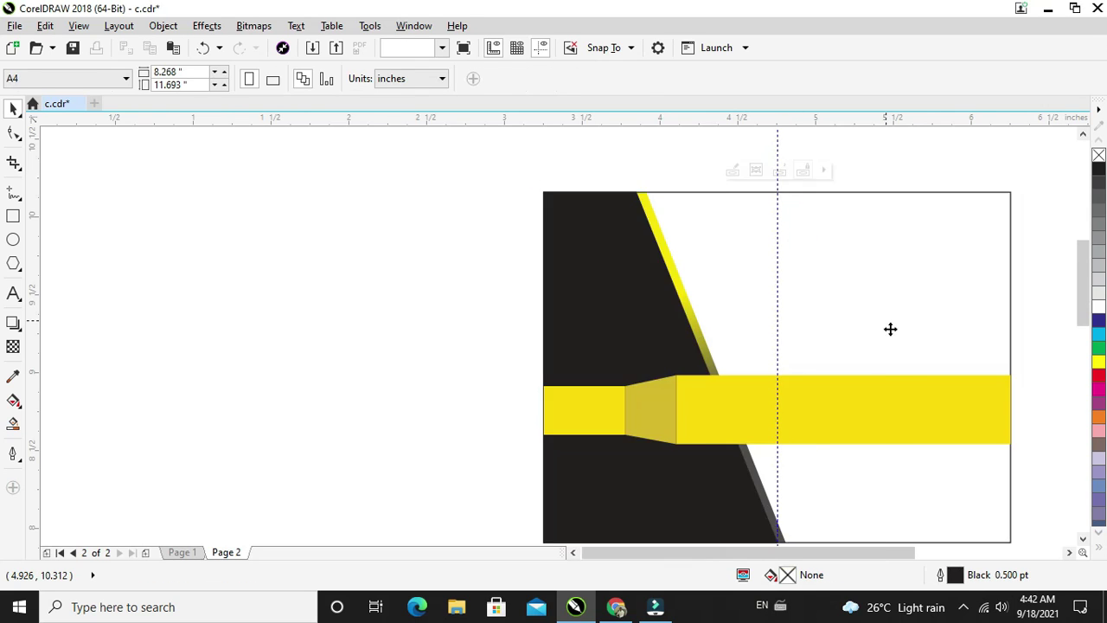
Step: Copy the short leftmost yellow rectangle to the card's right edge above the band and PowerClip it inside the card
left_click(889, 329)
scroll(889, 328, "down", 1)
scroll(853, 370, "up", 1)
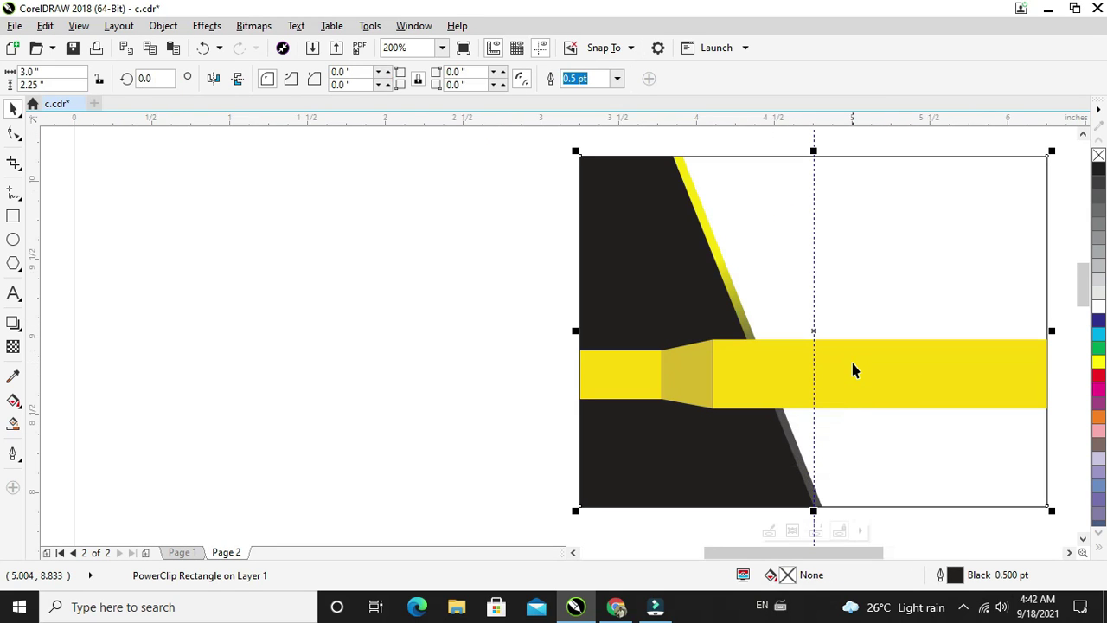
left_click(627, 374, "ctrl")
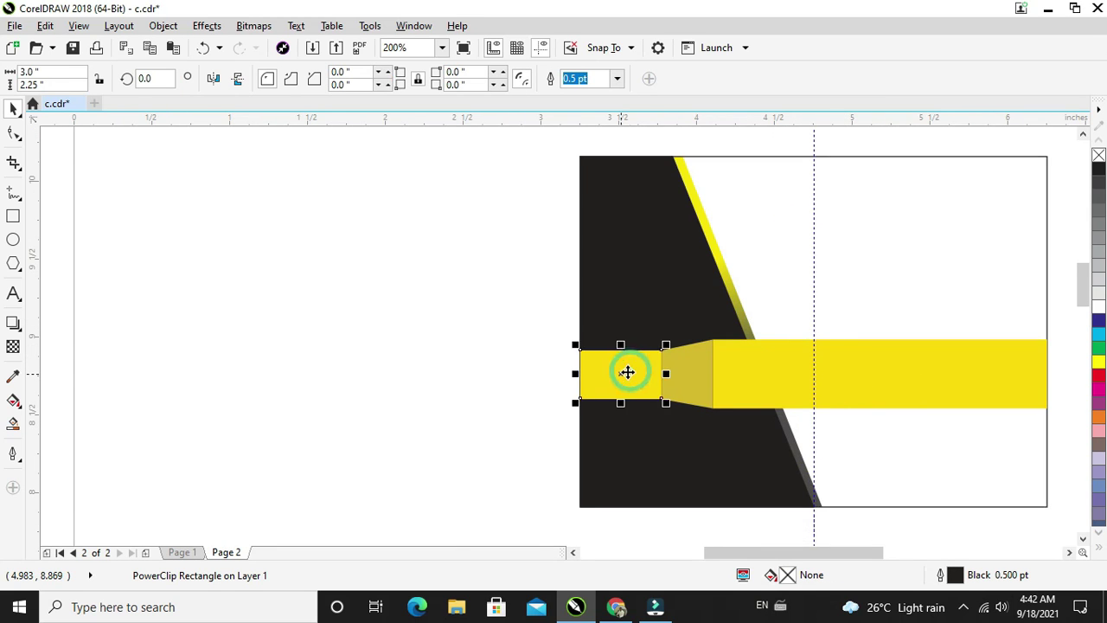
left_click_drag(626, 367, 1043, 264)
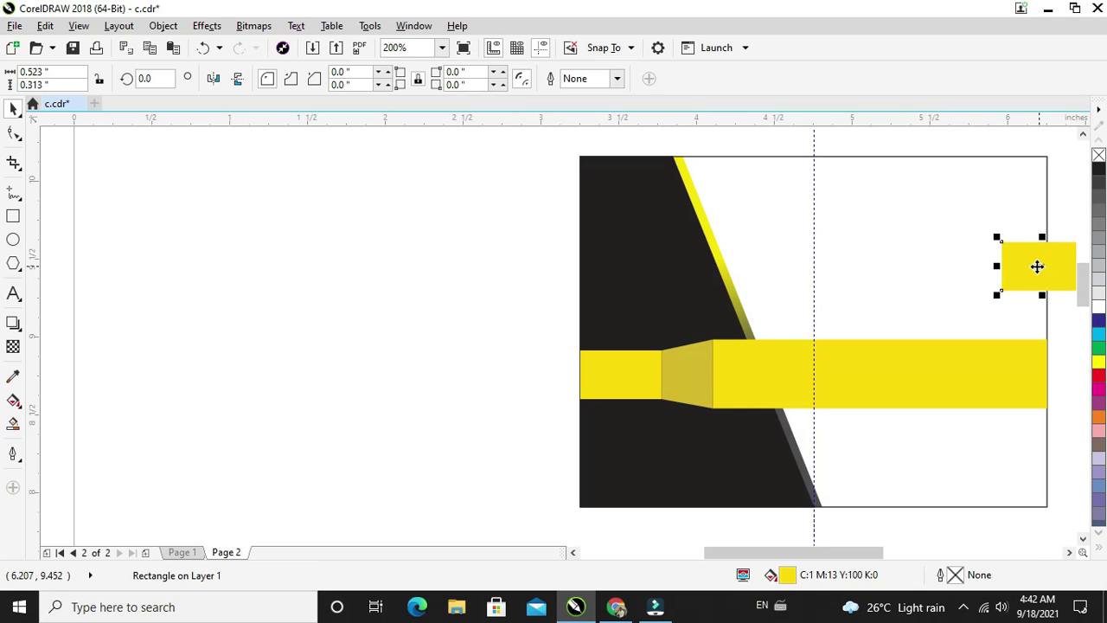
right_click(1035, 265)
left_click(927, 129)
left_click(981, 217)
scroll(998, 260, "down", 2)
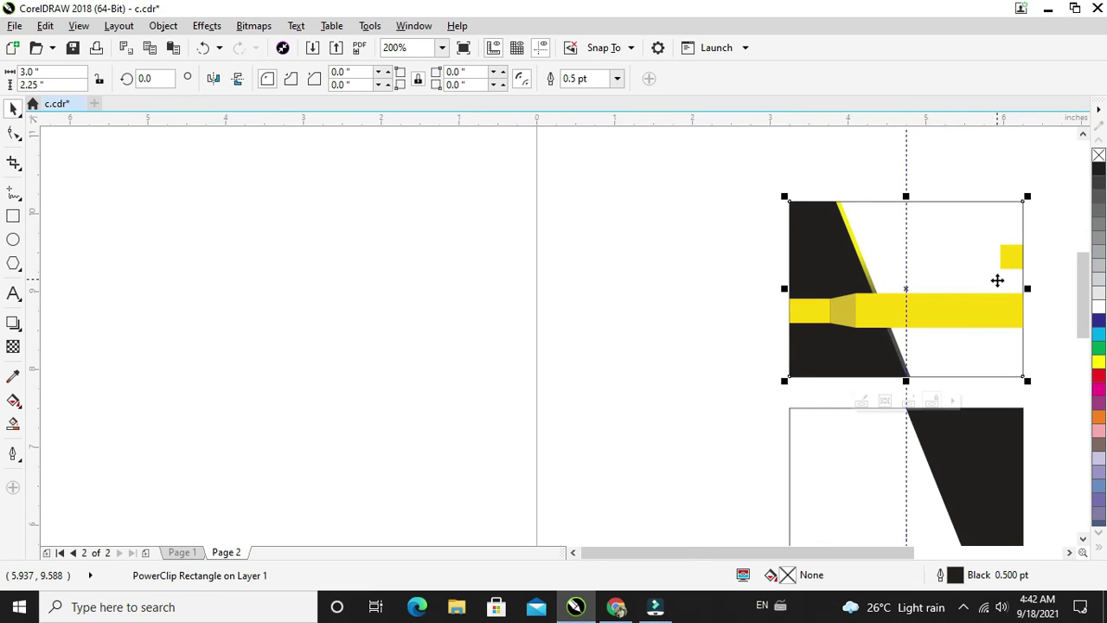
scroll(1015, 257, "up", 2)
left_click(304, 280)
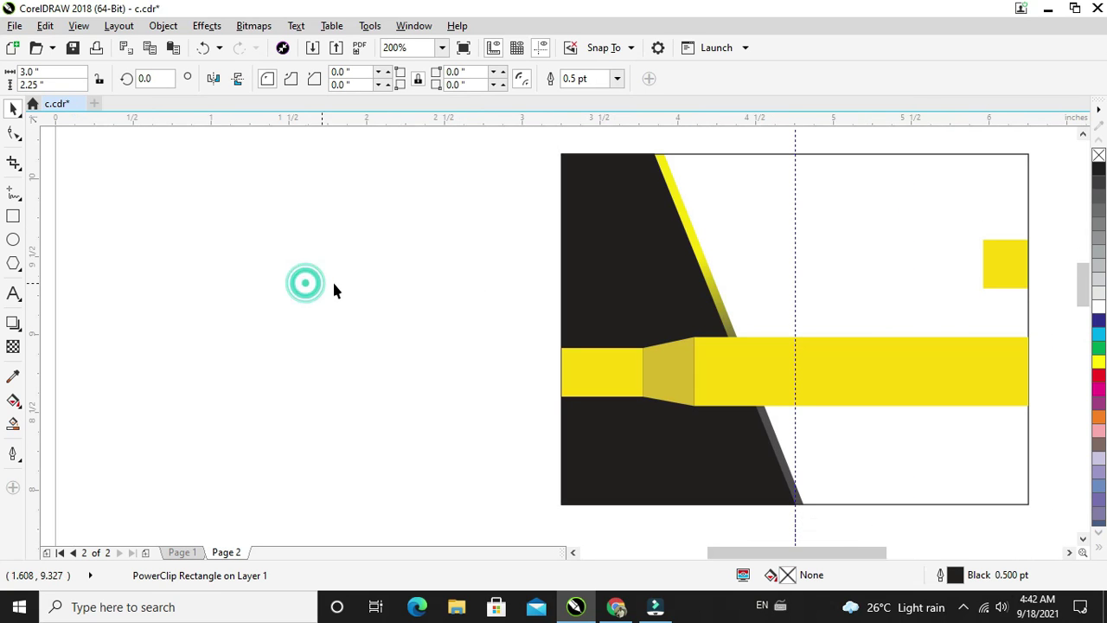
Step: Add the cardholder's first name as 24 pt Arial artistic text in the white area above the yellow band
left_click(13, 295)
left_click(761, 272)
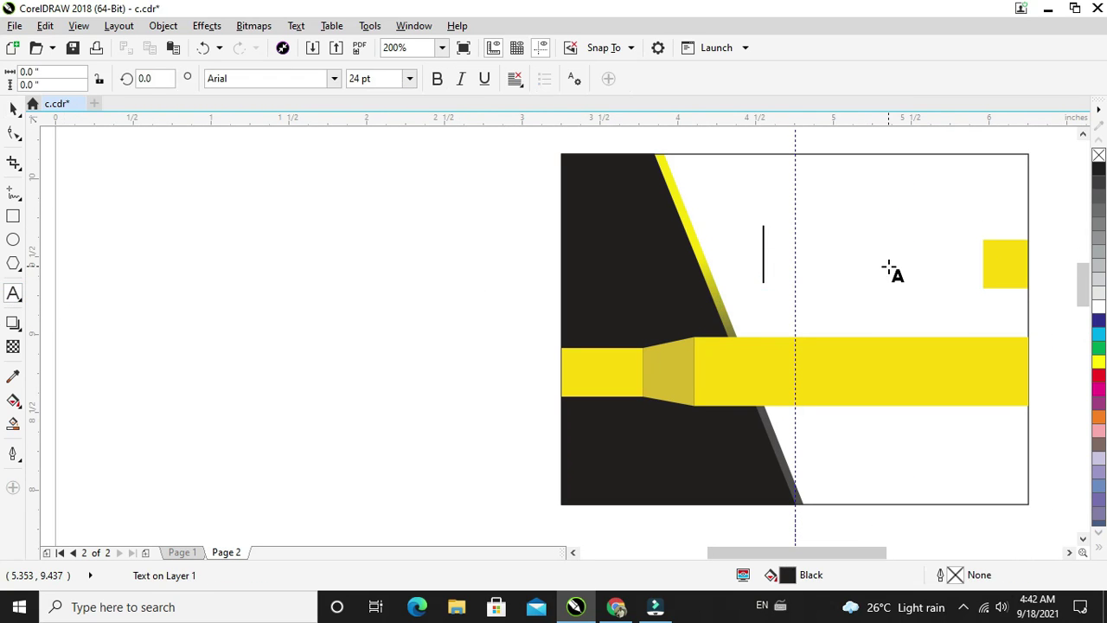
type("ar")
key("BackSpace")
key("BackSpace")
type("R")
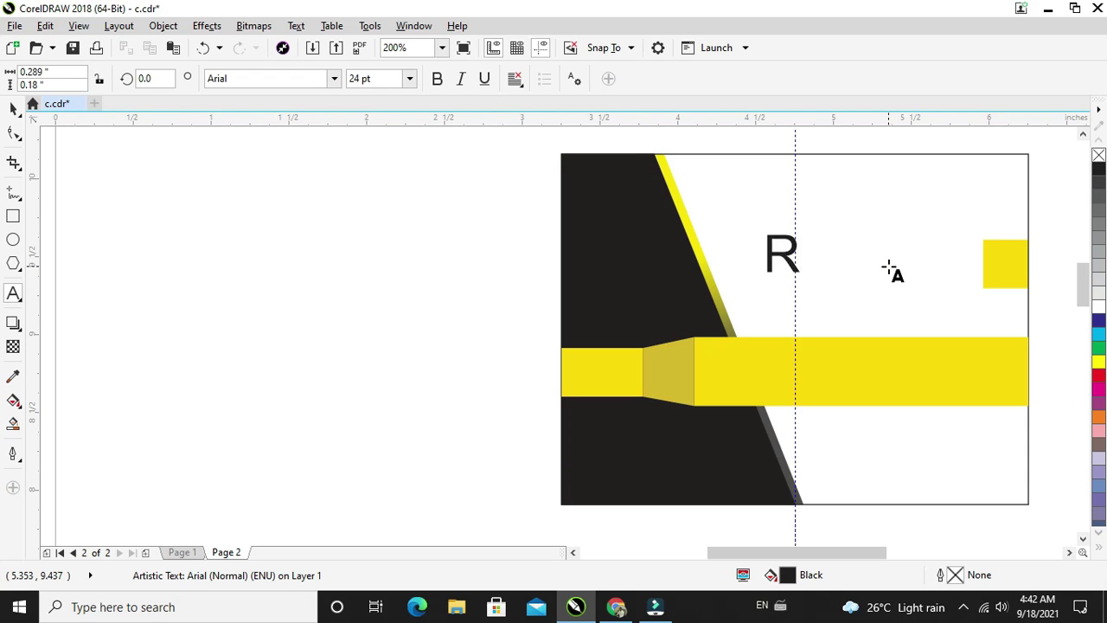
key("BackSpace")
type("Arman")
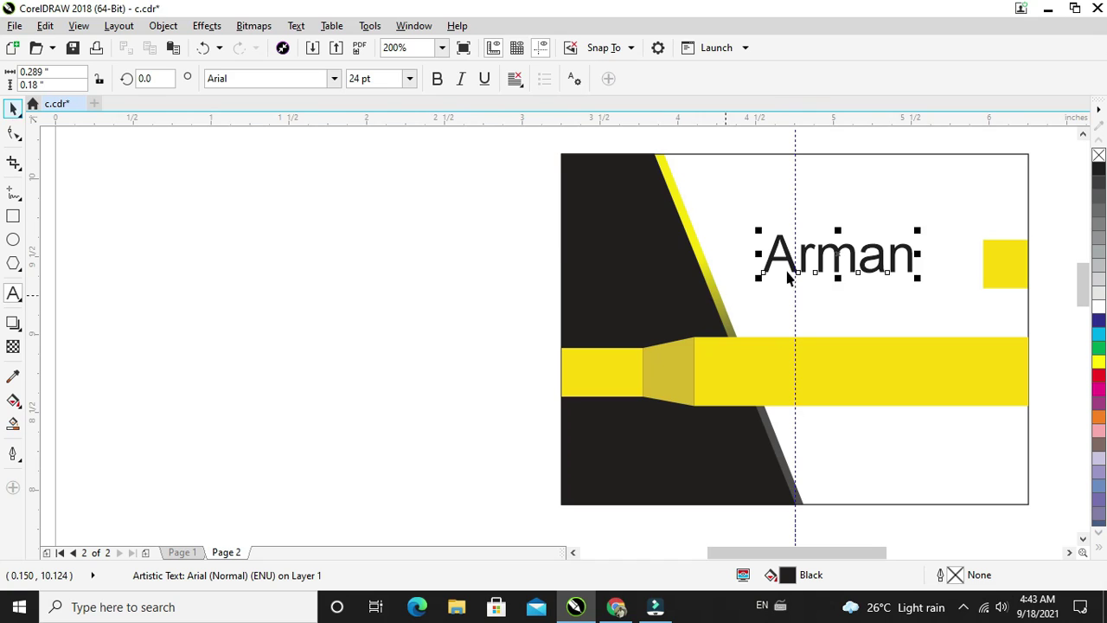
Step: Scale the name text down to about 19.2 pt, undo the accidental card move, and place the name beside the small yellow block
left_click_drag(766, 277, 874, 266)
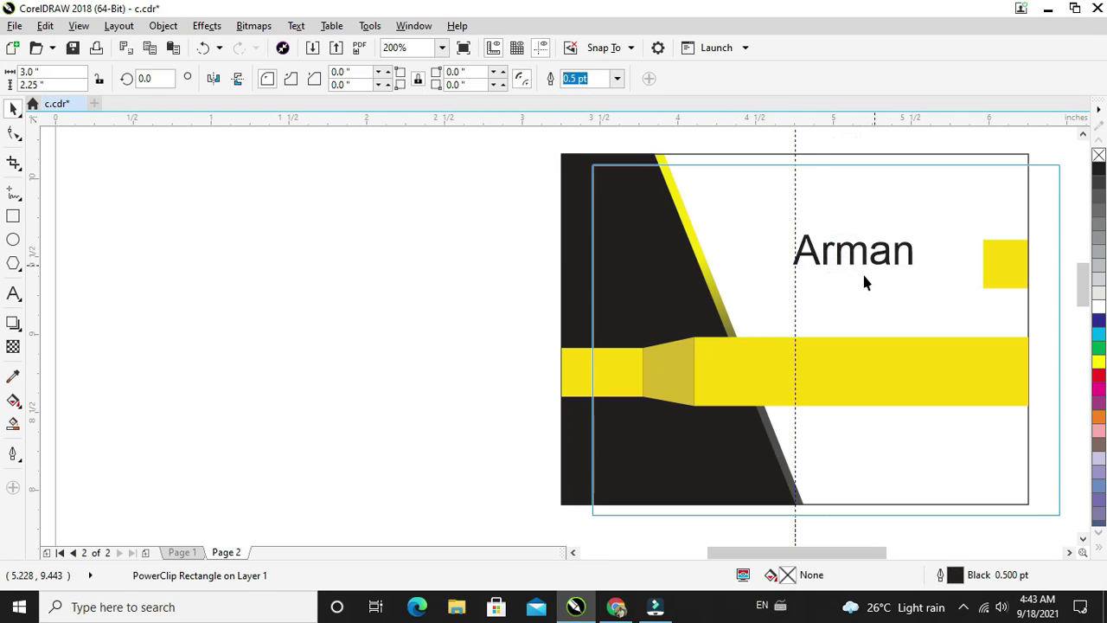
key("ctrl+z")
left_click(909, 257)
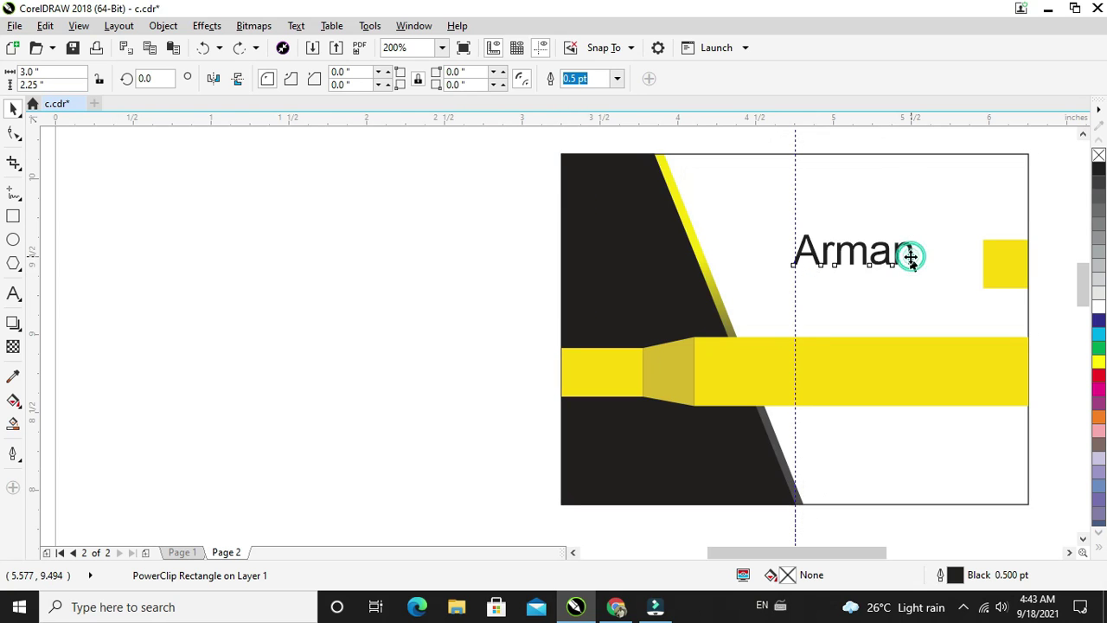
left_click_drag(856, 262, 909, 261)
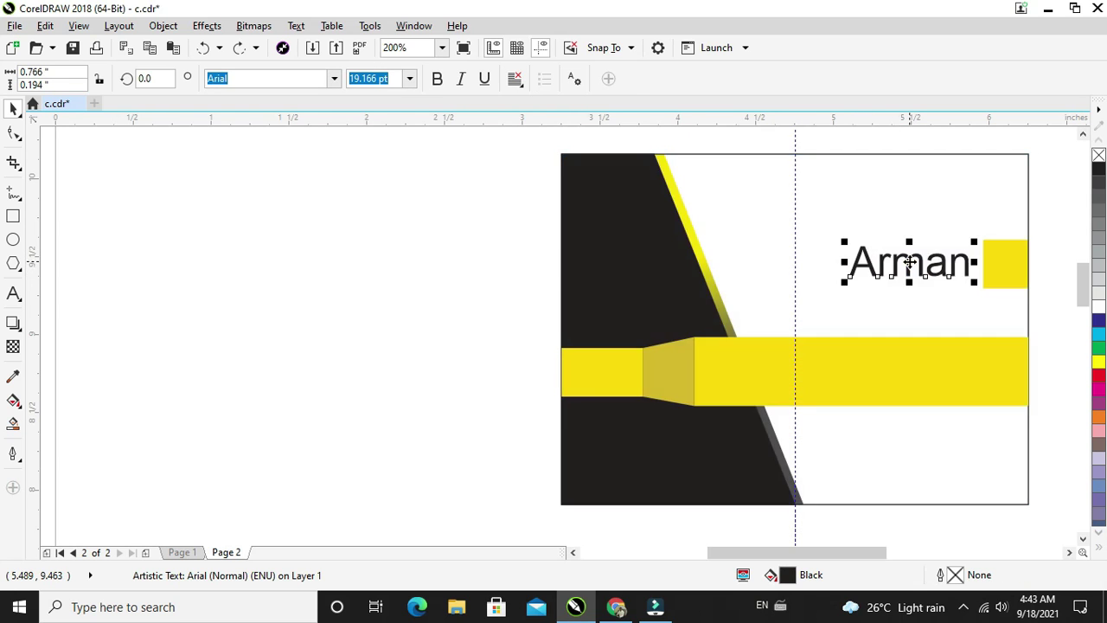
Step: Set the name text's font to Eras Bold ITC and shift the text left, clear of the small yellow block
left_click(332, 79)
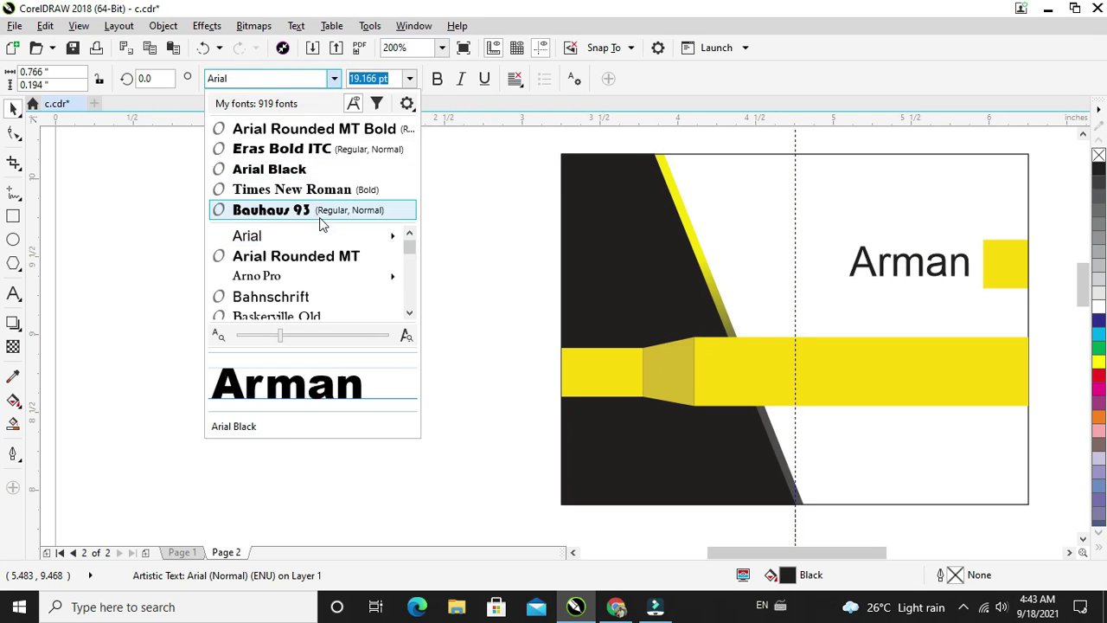
left_click(309, 150)
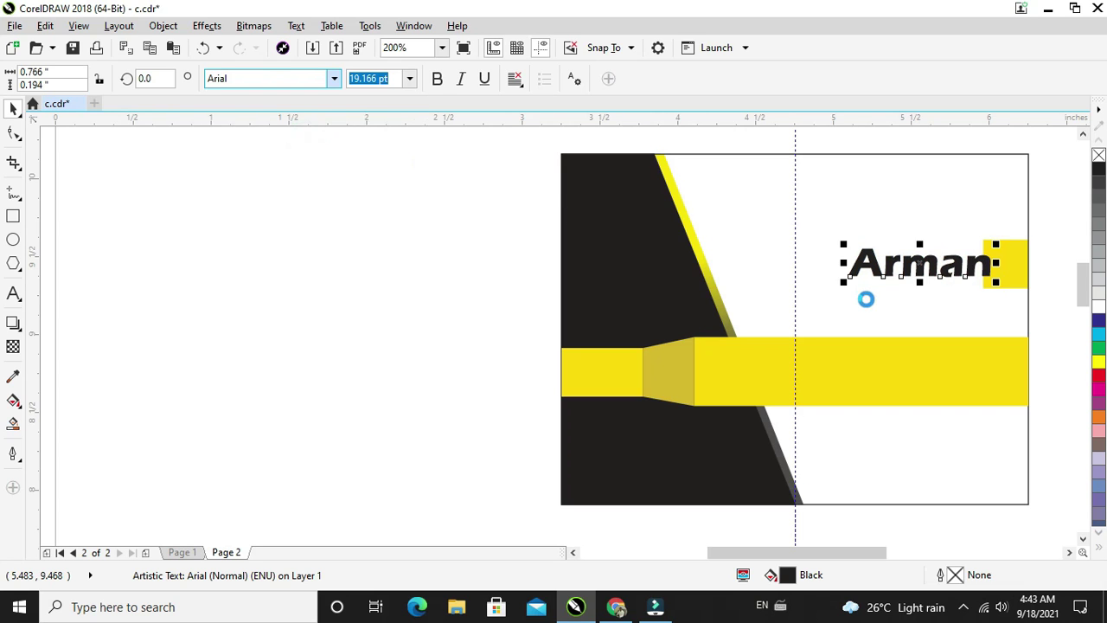
mouse_move(913, 259)
left_mouse_down()
mouse_move(882, 263)
mouse_move(892, 265)
left_mouse_up()
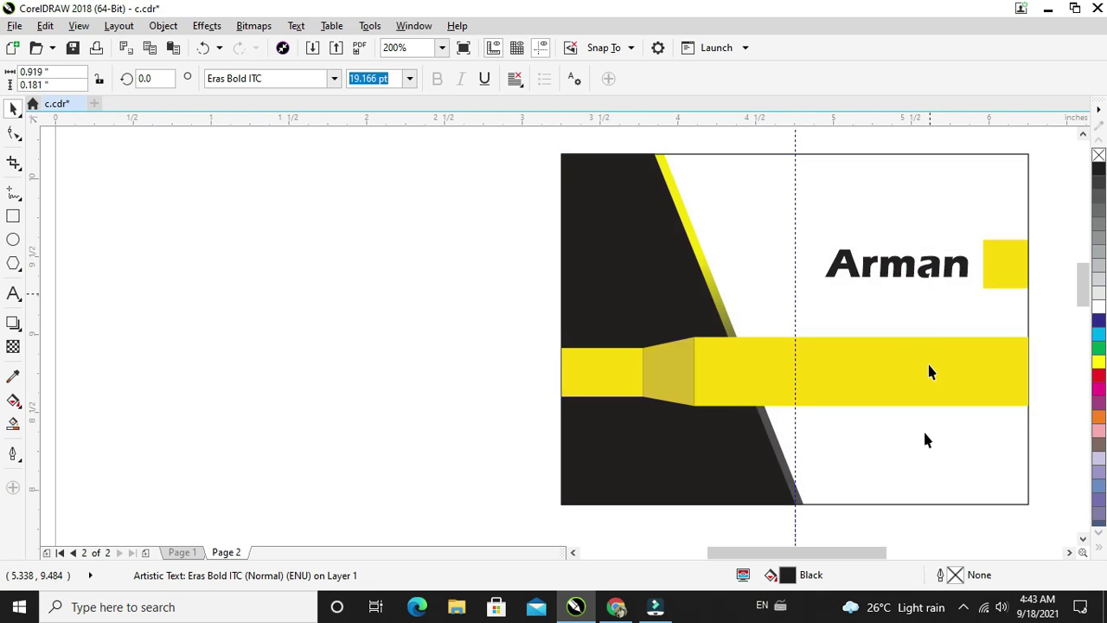
Step: Copy the name text down onto the wide yellow band and set the copy's font to Arial Rounded MT Bold
left_click_drag(865, 557, 904, 558)
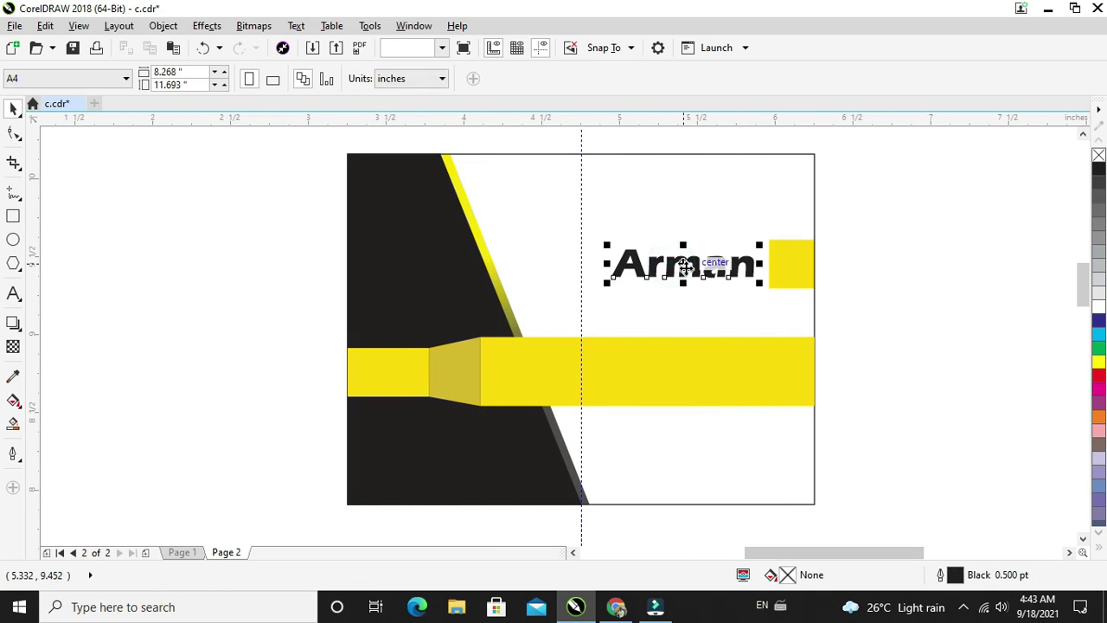
left_click_drag(684, 266, 703, 370)
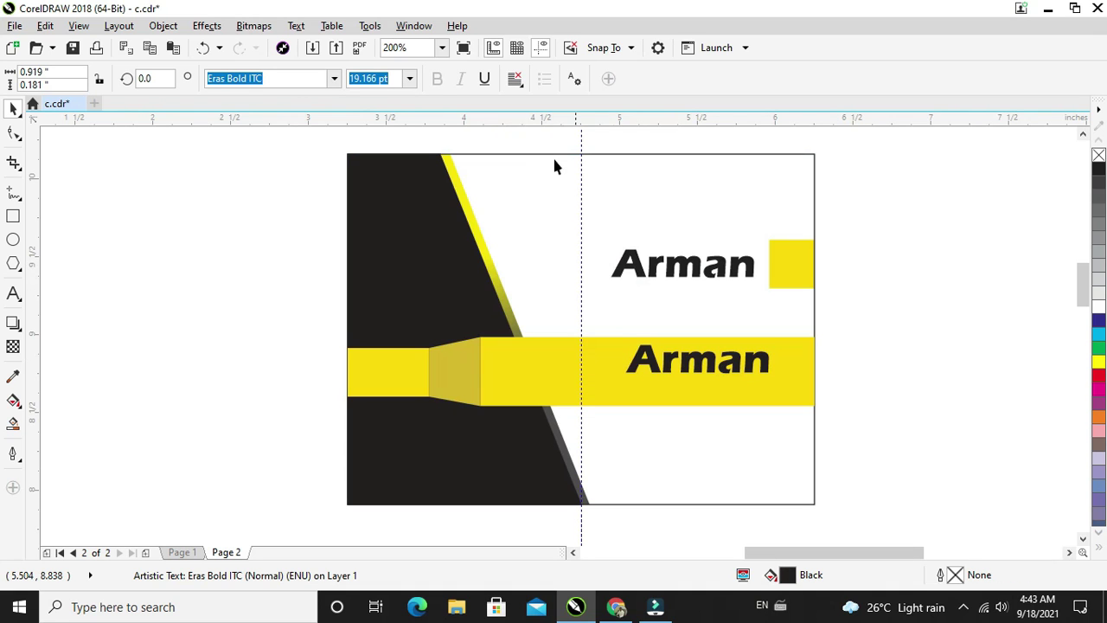
left_click(333, 79)
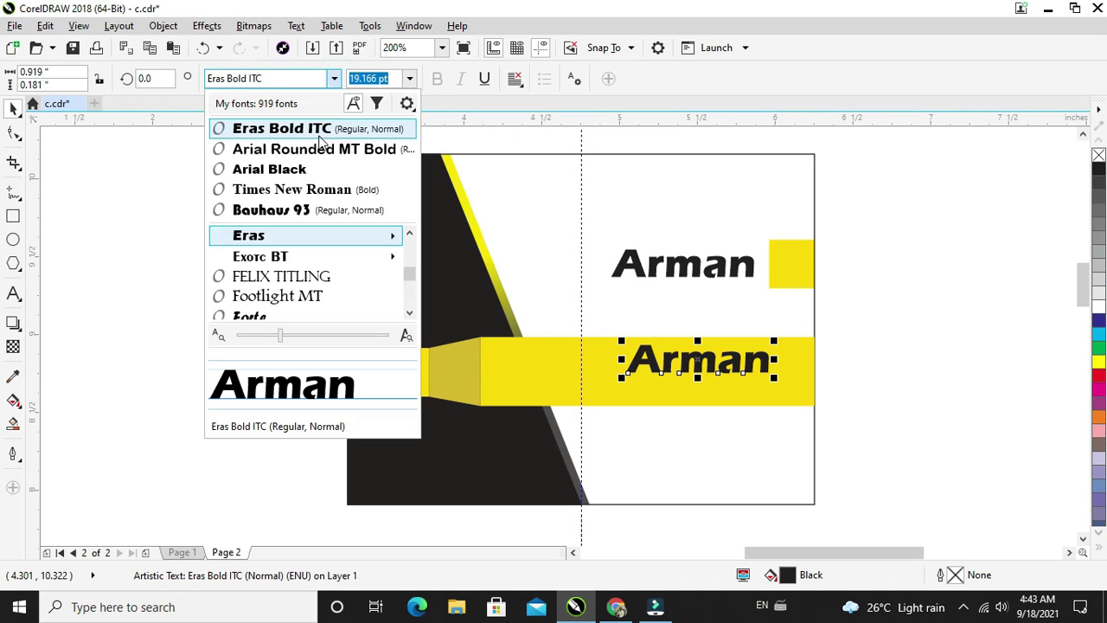
left_click(283, 217)
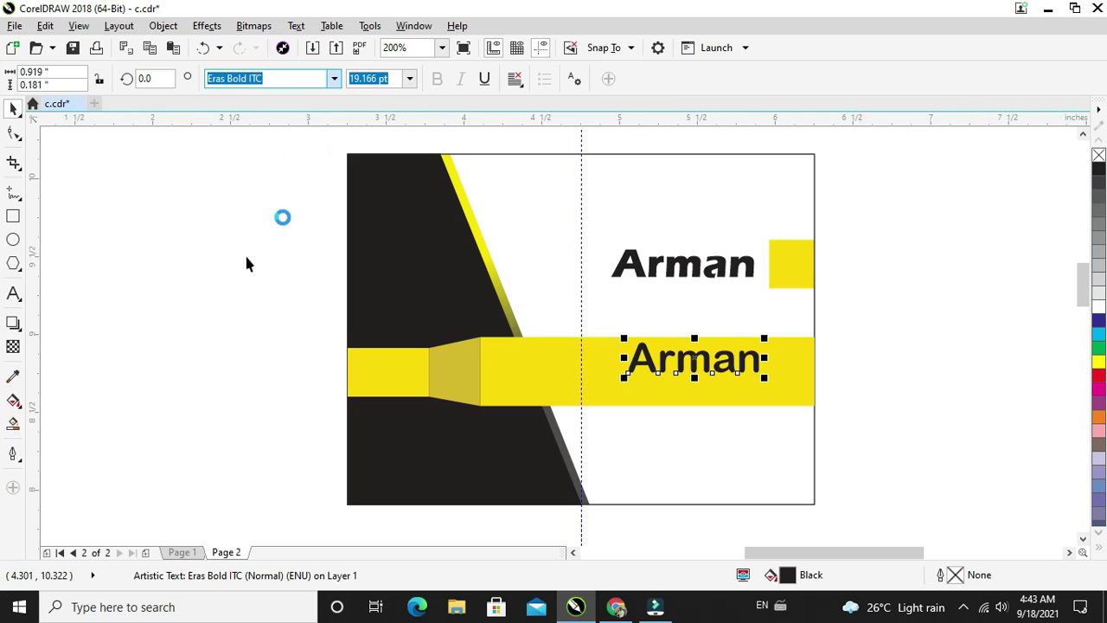
Step: Replace the wording of the text copy on the yellow band with "Fanchar Shop"
left_click(12, 296)
left_click(646, 357)
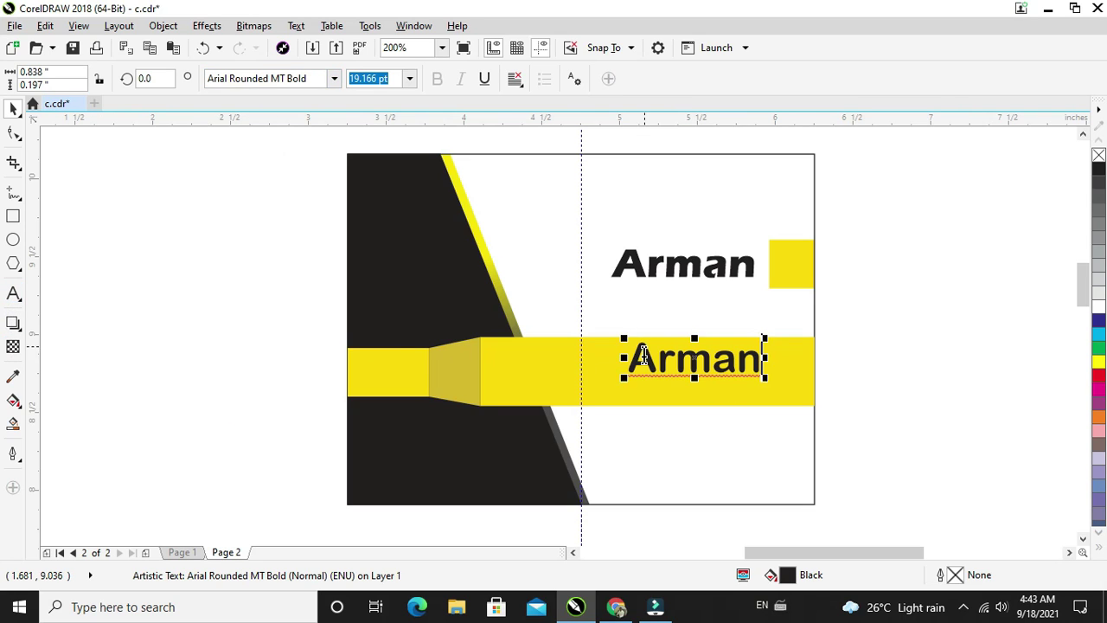
key("ctrl+a")
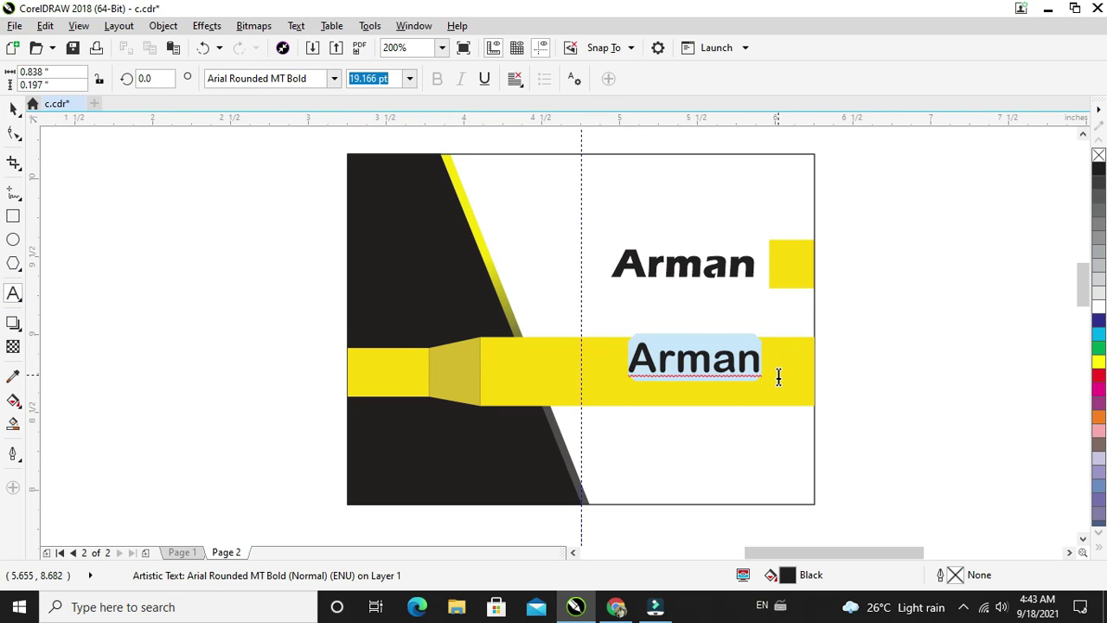
type("Fa")
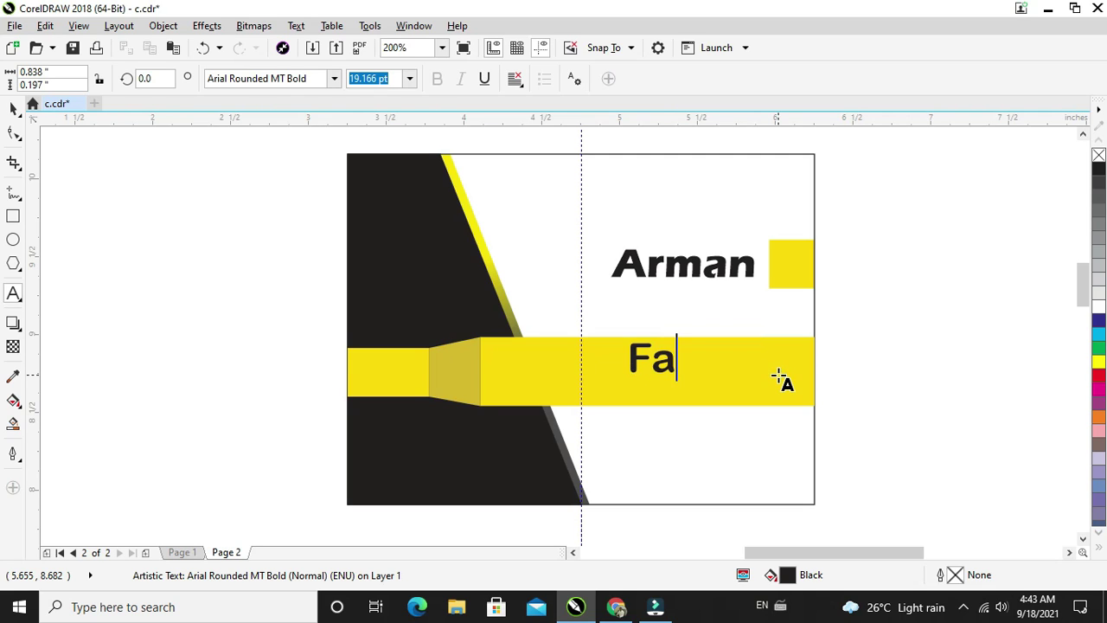
type("nchar Shop")
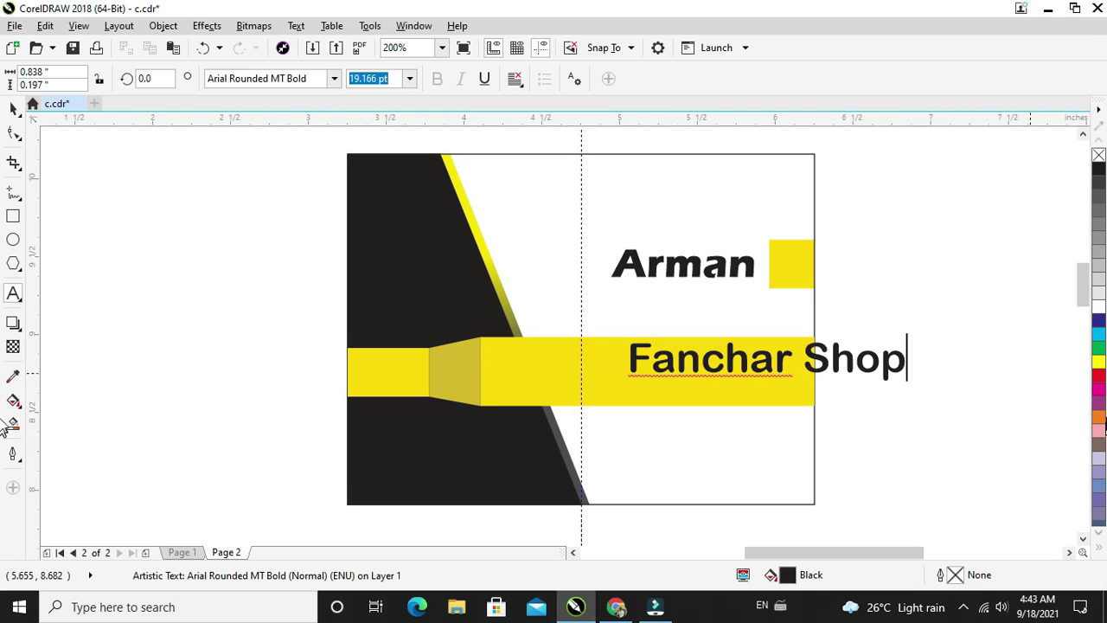
key("Escape")
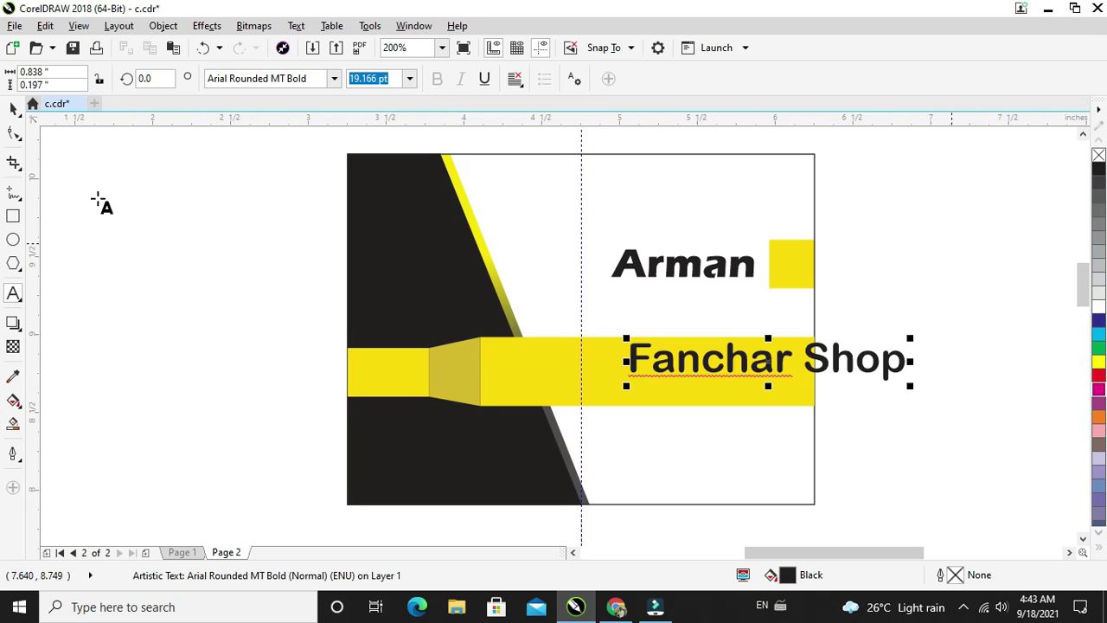
Step: Shift the Fanchar Shop text left onto the yellow band and scale it down to about 13.6 pt
left_click(14, 110)
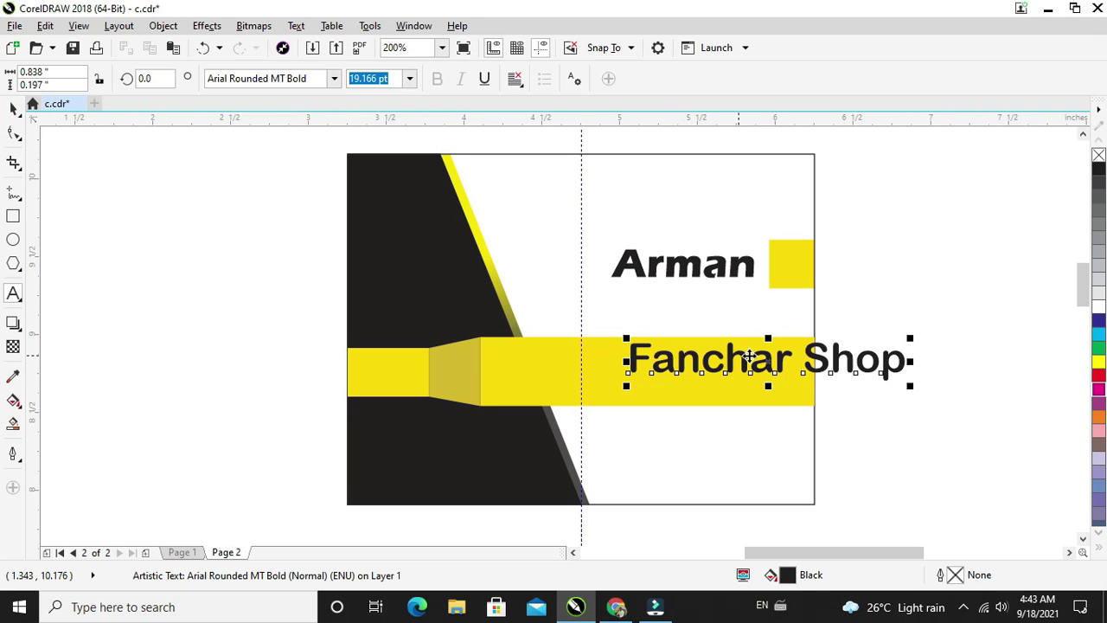
left_click_drag(741, 361, 702, 367)
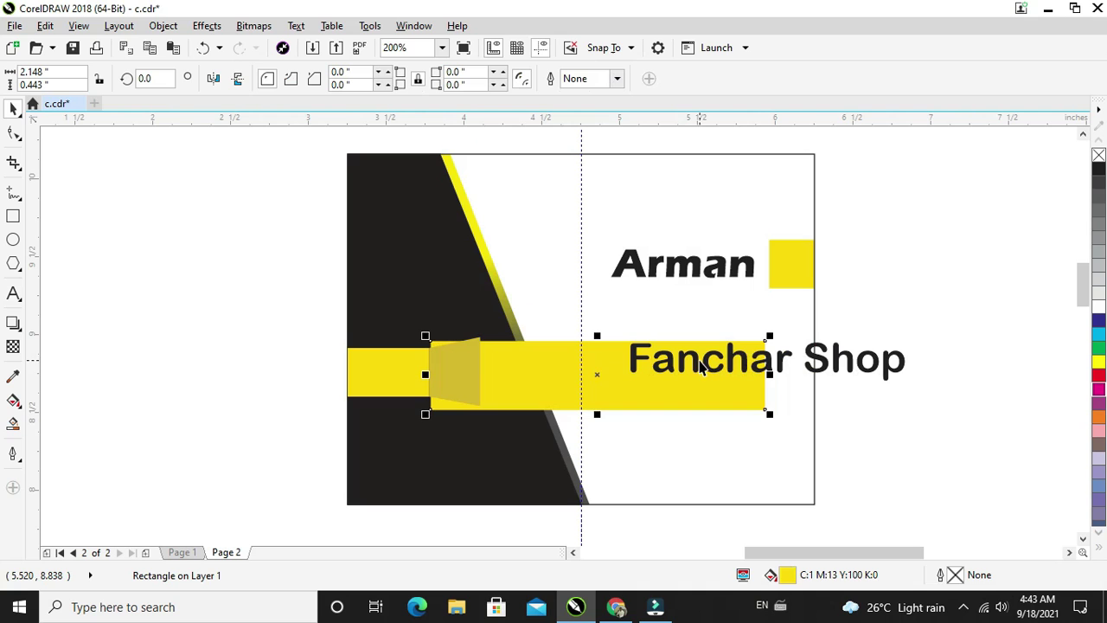
left_click_drag(808, 363, 654, 370)
left_click(793, 368)
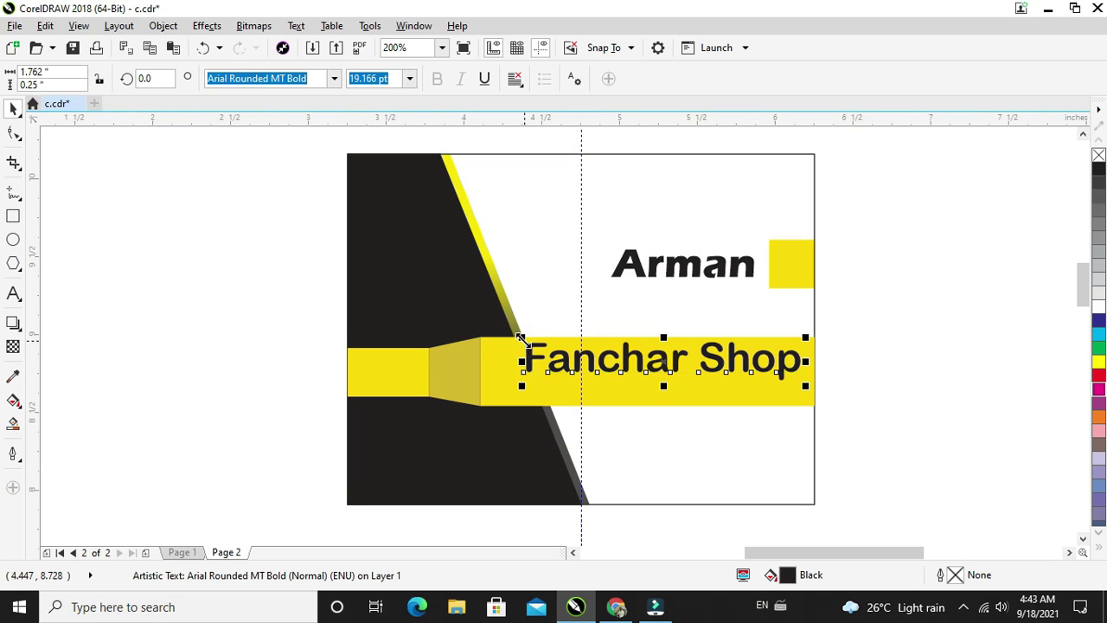
left_click_drag(520, 337, 569, 350)
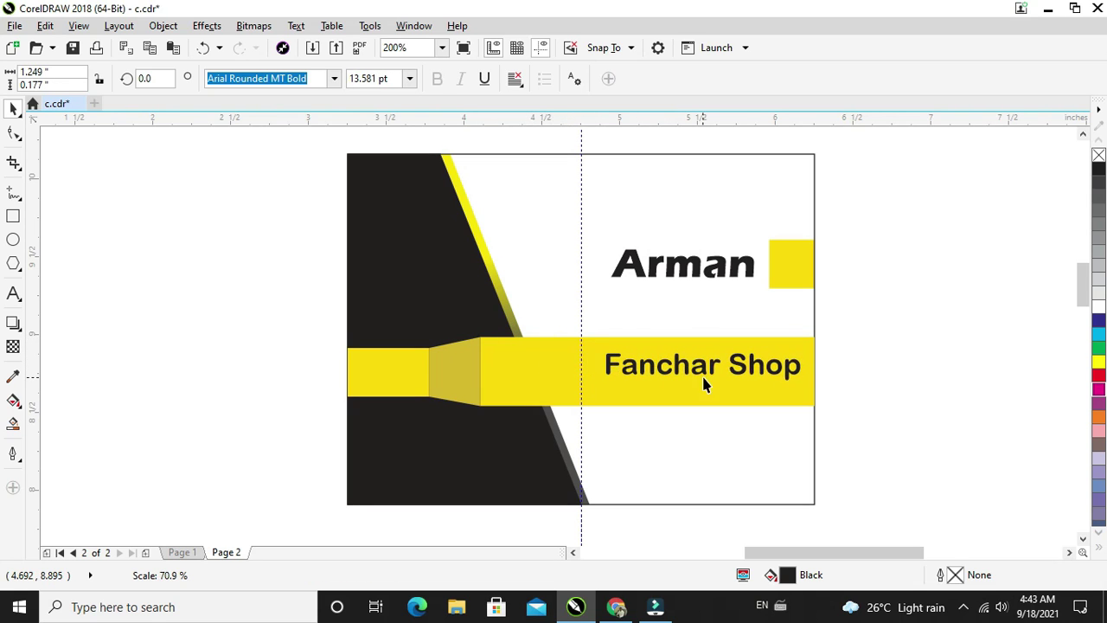
Step: Copy the Fanchar Shop text just below itself, reword the copy as "All Type of Fanchar" and scale it to about 7.8 pt
left_click_drag(700, 366, 692, 388)
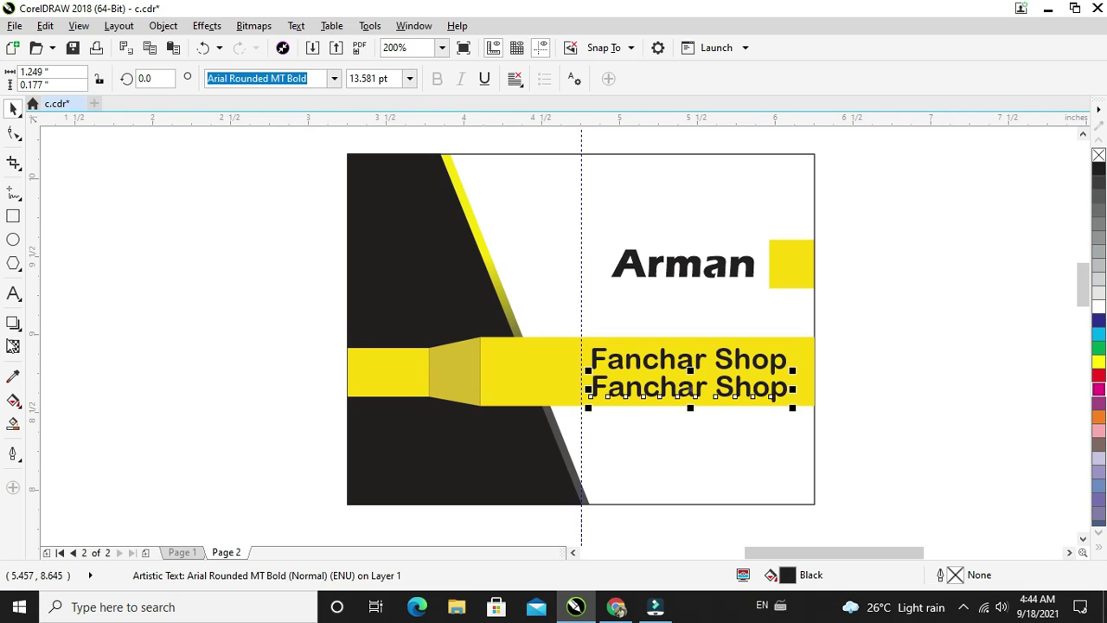
double_click(18, 300)
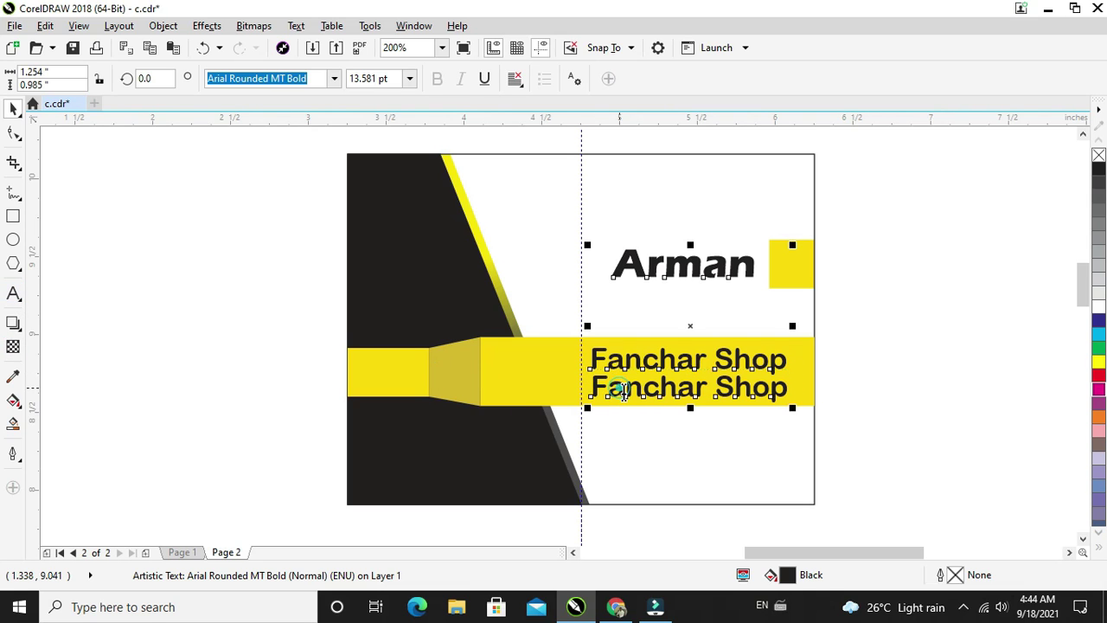
left_click_drag(596, 385, 781, 402)
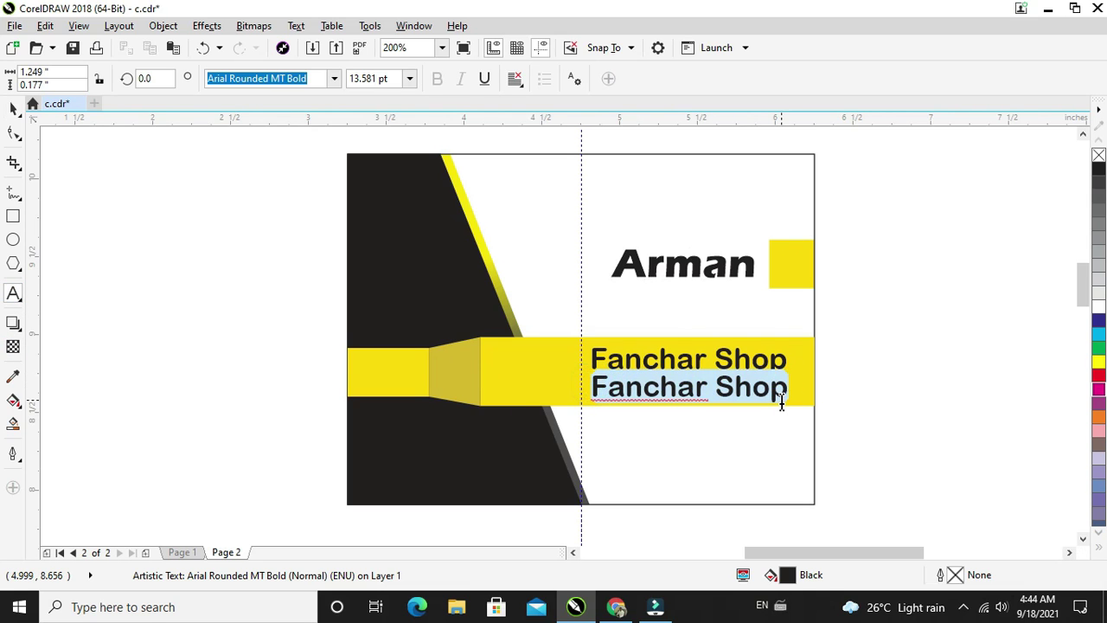
type("All Type of")
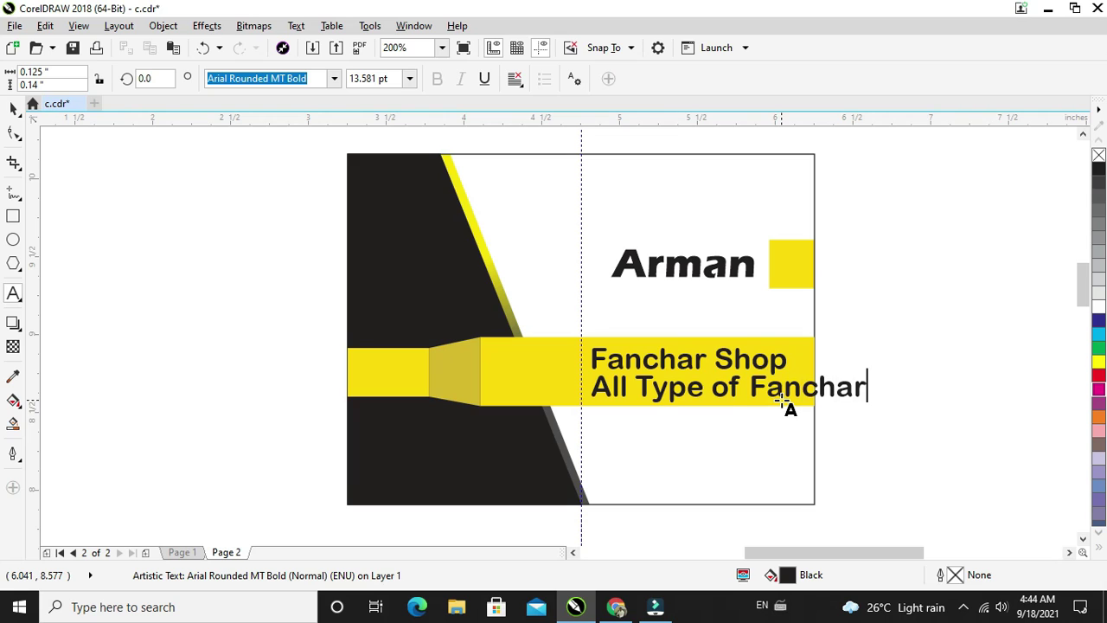
key("Escape")
left_click(12, 110)
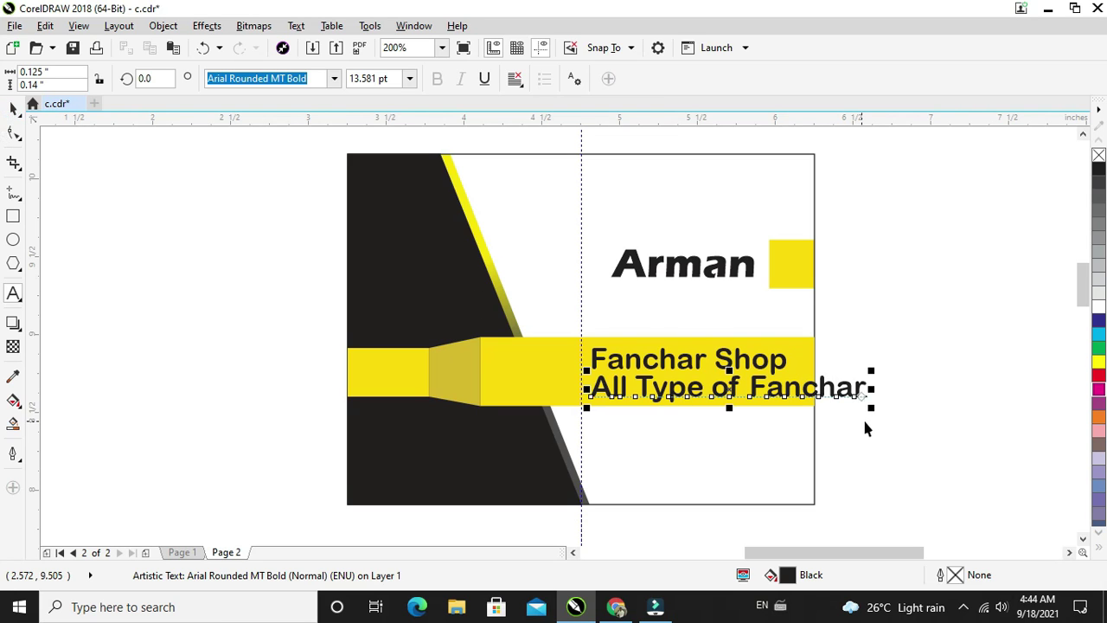
left_click_drag(869, 410, 754, 402)
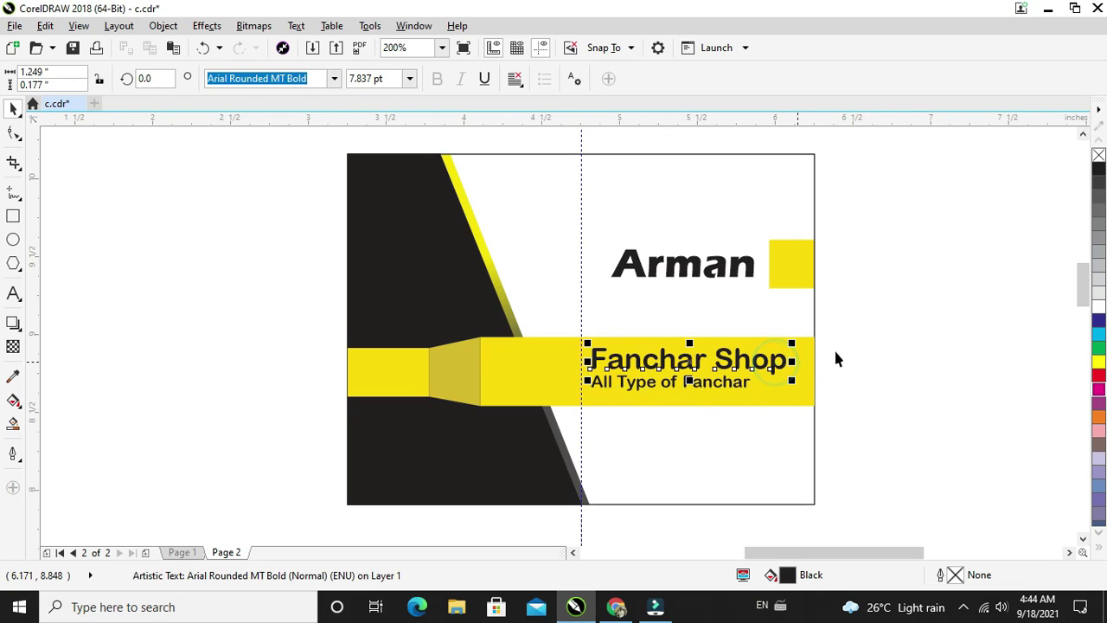
left_click(845, 324)
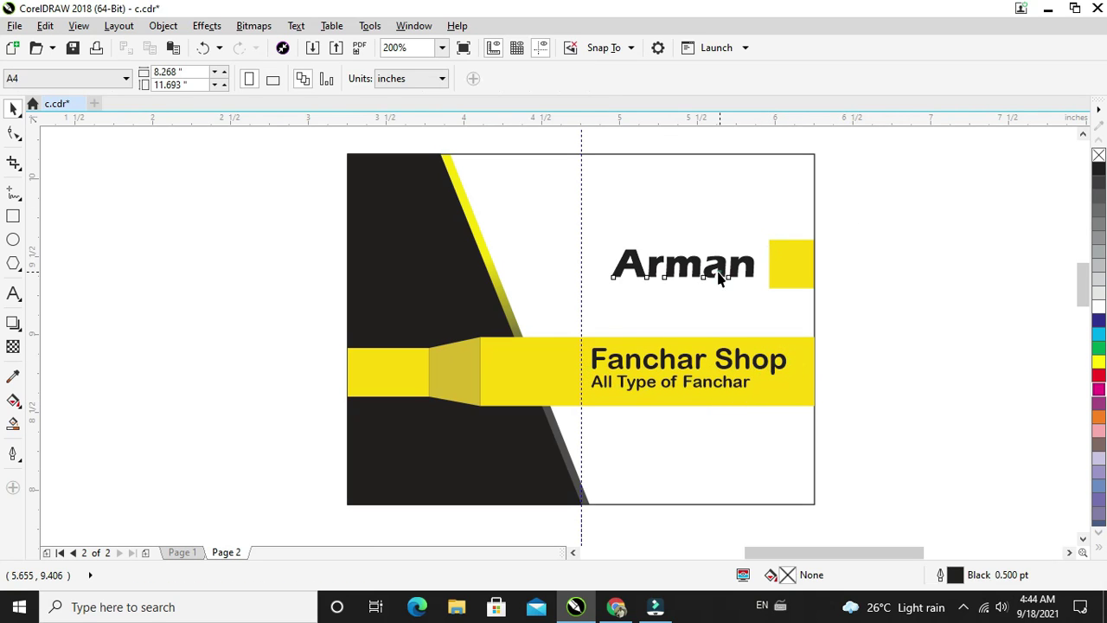
Step: Move the name text down to just above the yellow band and enlarge it to about 20.8 pt
left_click_drag(718, 277, 713, 309)
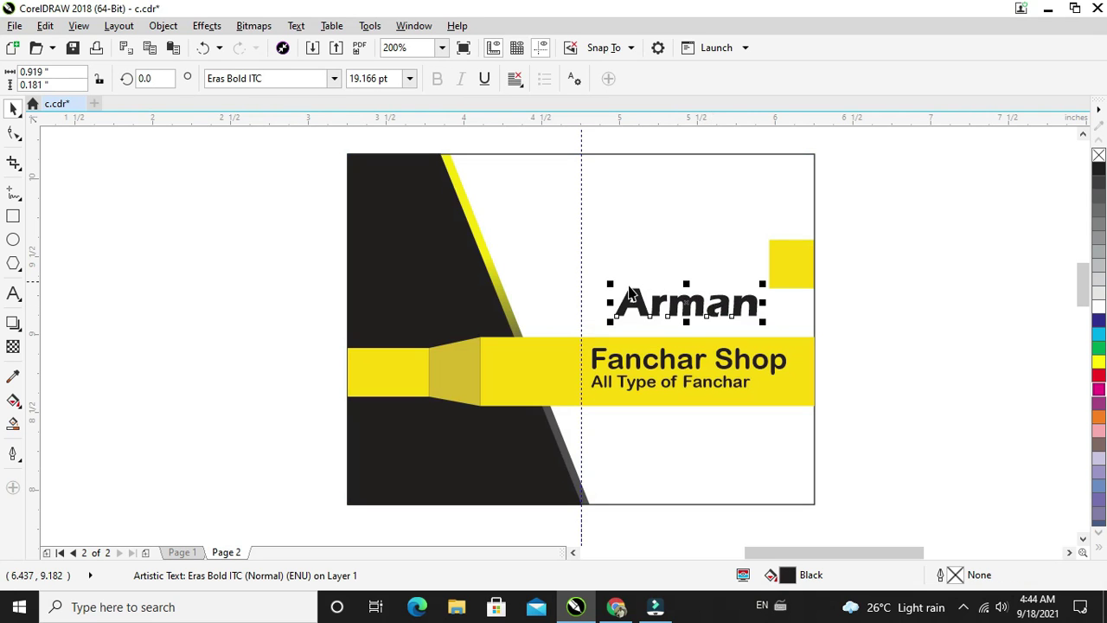
left_click_drag(610, 286, 596, 281)
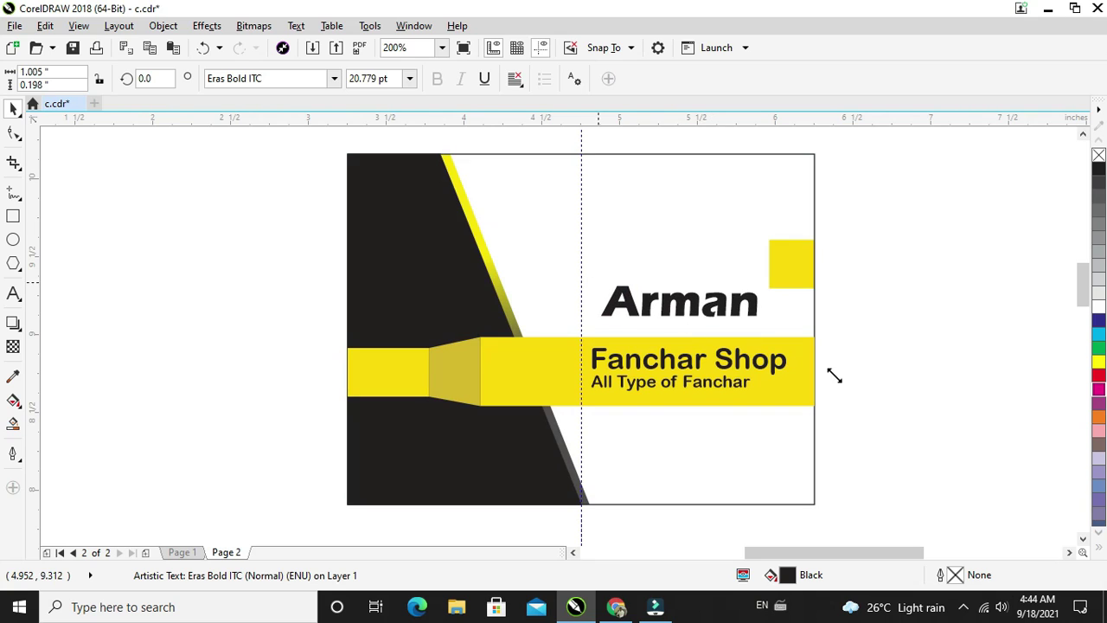
left_click(725, 381)
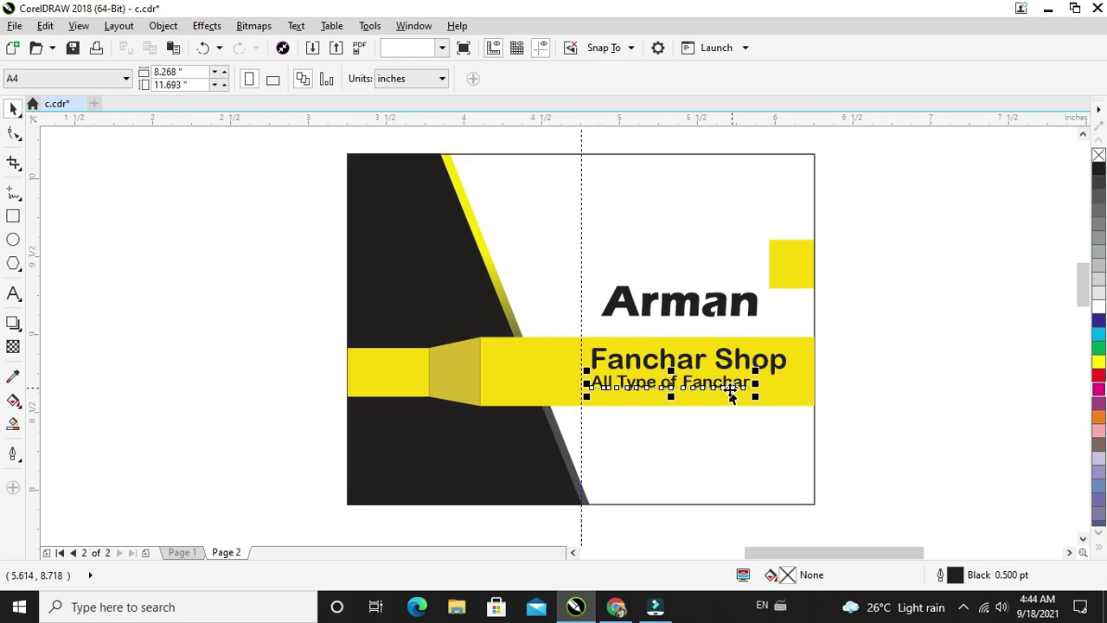
Step: On Page 1, copy the front card's website line and three social icons to the empty area left of the page
scroll(735, 381, "down", 1)
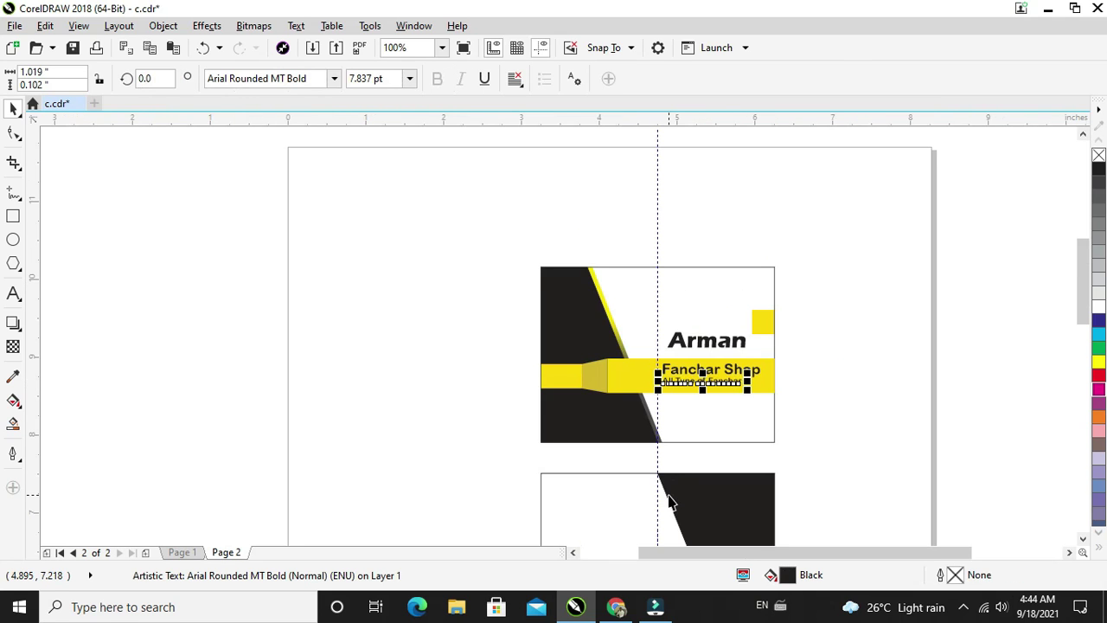
left_click(185, 551)
left_click_drag(361, 340, 574, 388)
left_click_drag(490, 367, 189, 371)
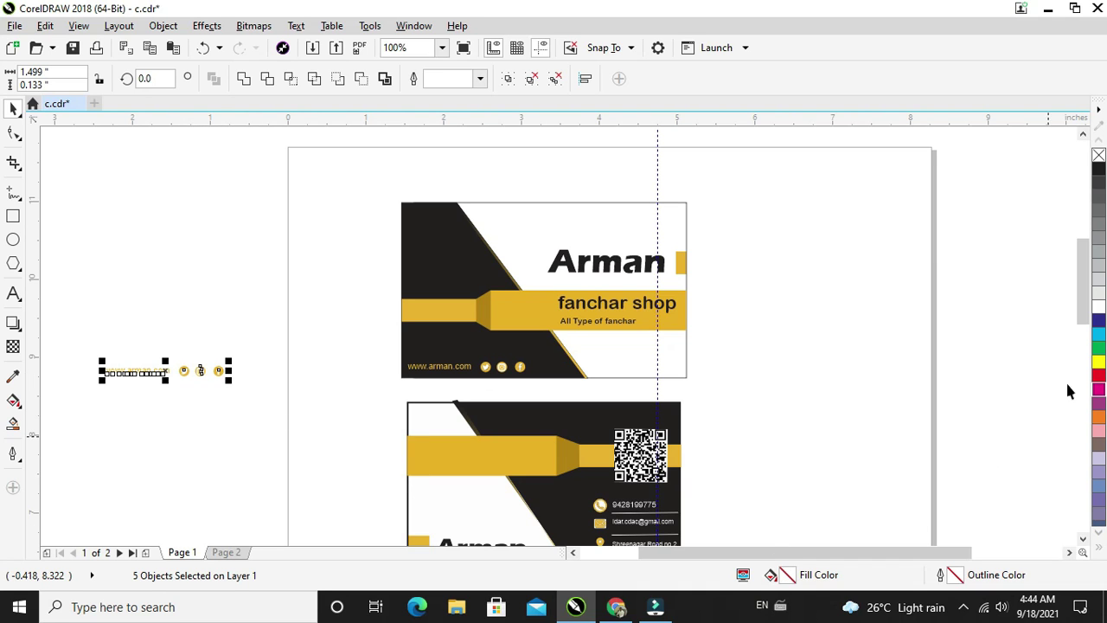
Step: Copy the back card's contact details and their icons to the empty area left of the page, below the website line
left_click_drag(1080, 312, 1081, 331)
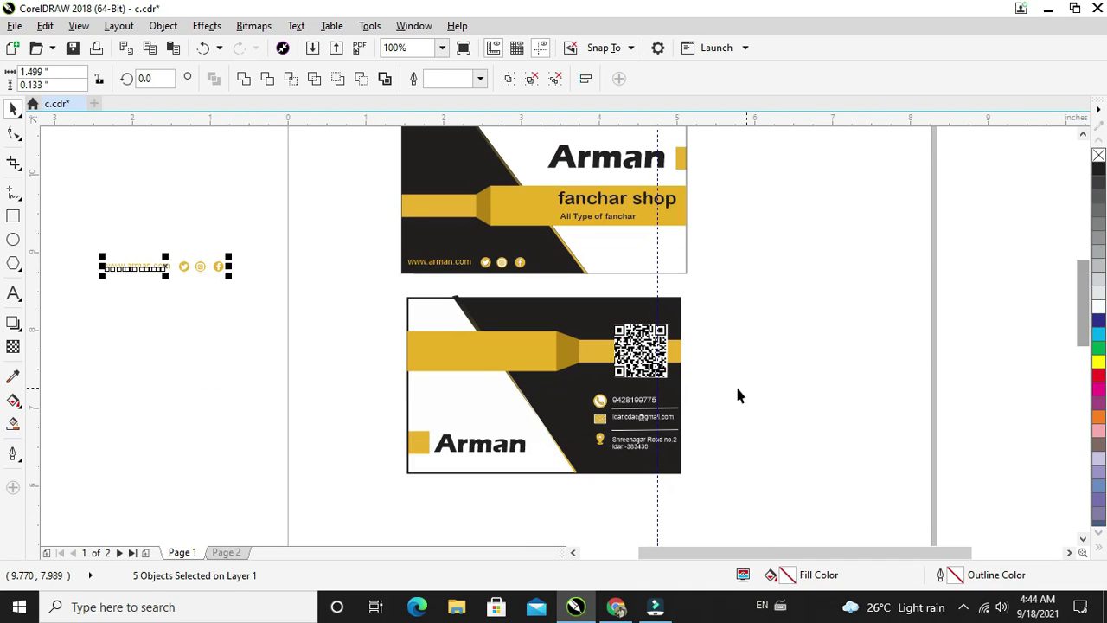
left_click_drag(731, 384, 568, 481)
left_click_drag(628, 427, 217, 384)
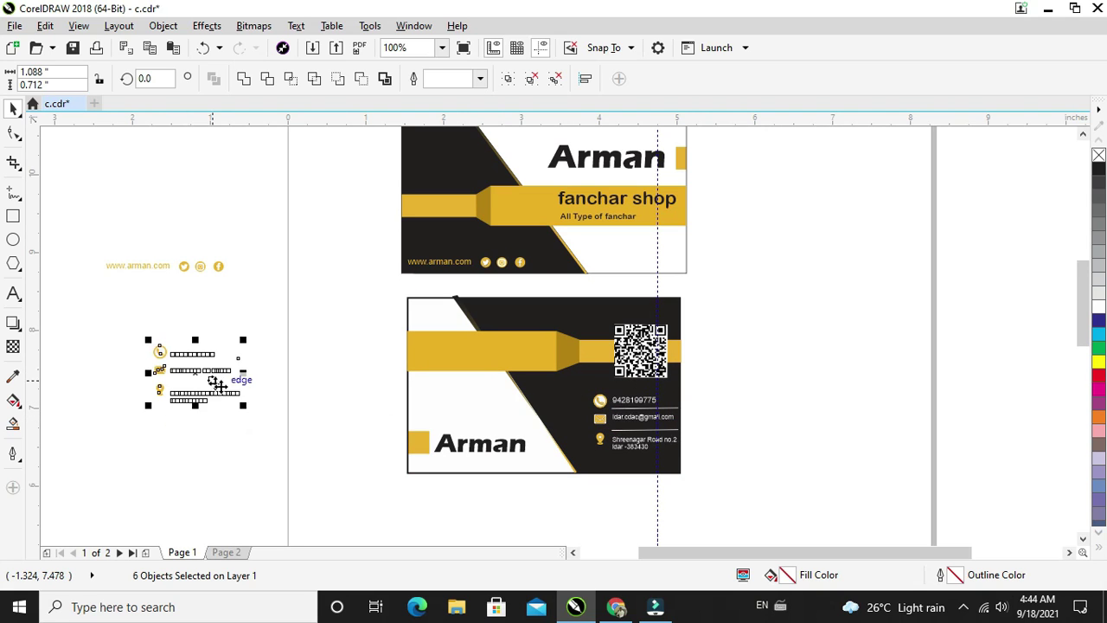
left_click_drag(260, 417, 257, 409)
Step: On Page 2, place the website line and social icons low on the first card's black panel, scaled to about 1.05 inches wide
left_click(227, 553)
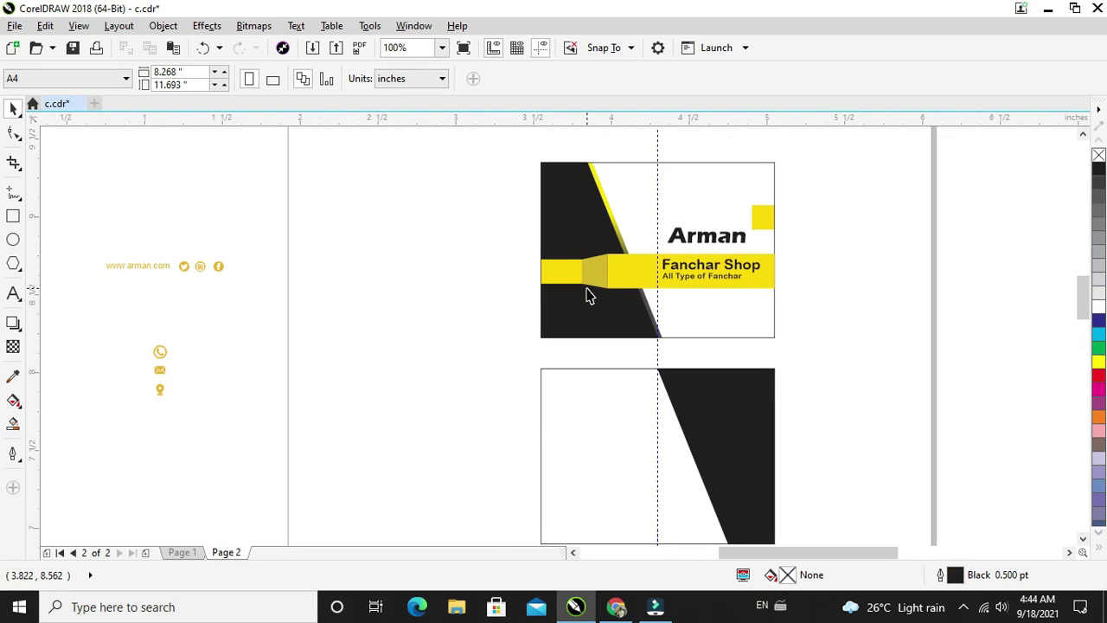
scroll(585, 298, "up", 1)
scroll(585, 298, "down", 1)
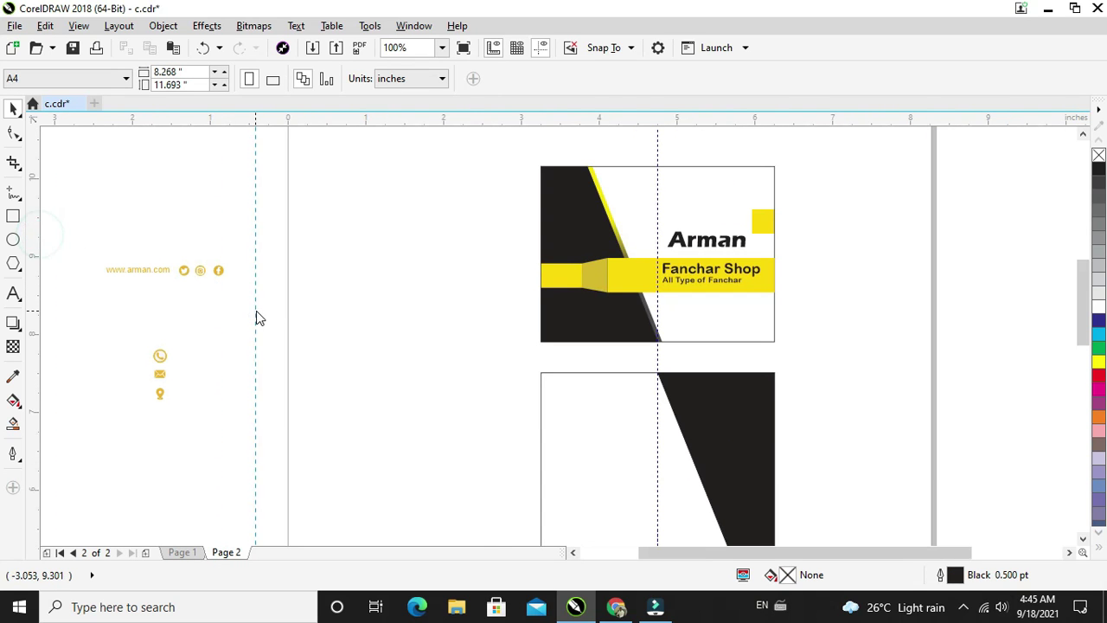
left_click_drag(80, 252, 257, 315)
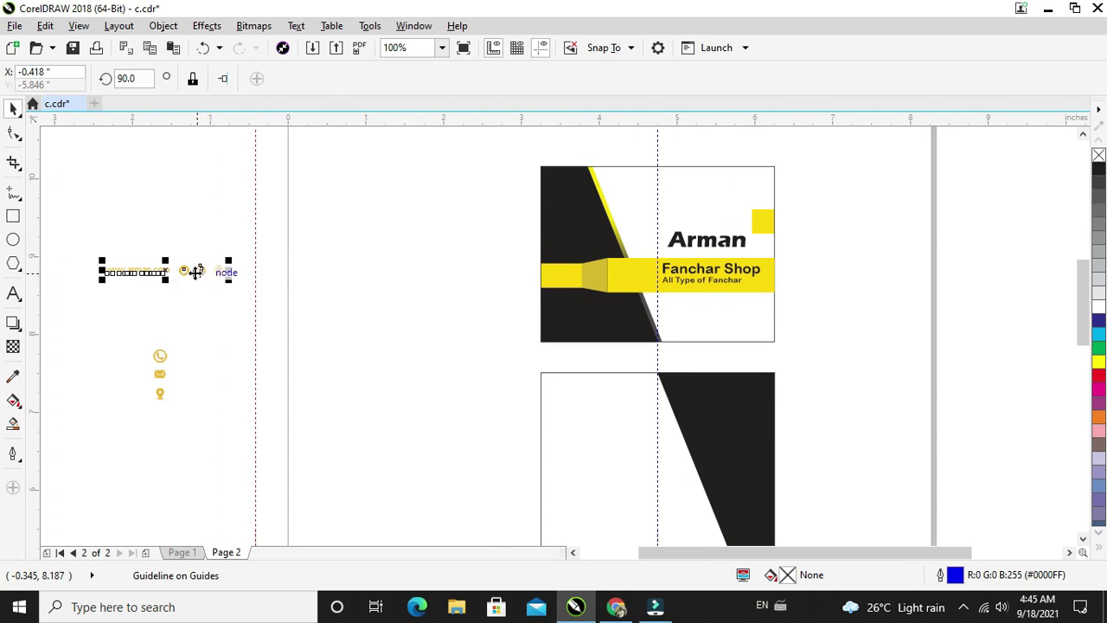
left_click_drag(193, 268, 662, 353)
scroll(629, 330, "up", 1)
left_click(936, 183)
scroll(938, 183, "down", 2)
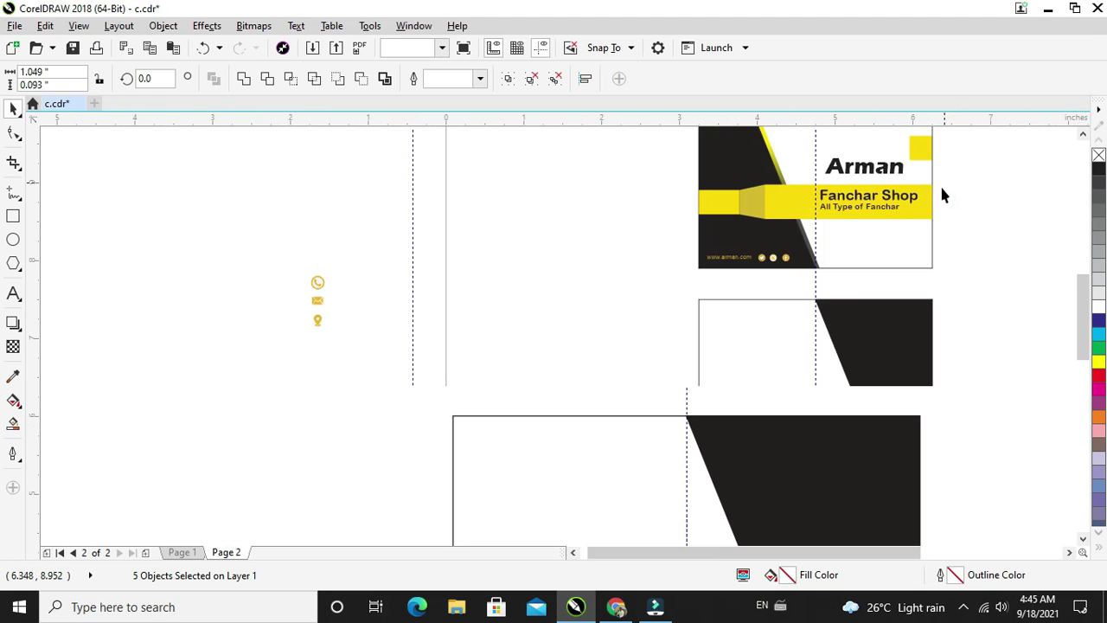
Step: Copy the yellow band with its shop text from the first card onto the second card, and delete the copied shop name and tagline
left_click_drag(737, 246, 668, 251)
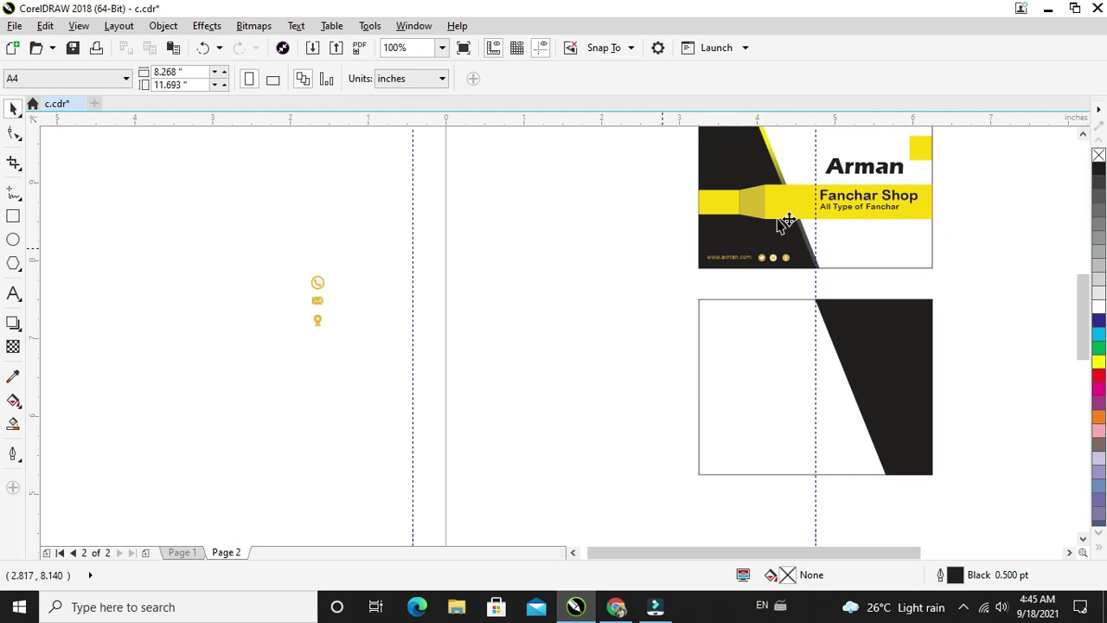
left_click_drag(808, 202, 805, 359)
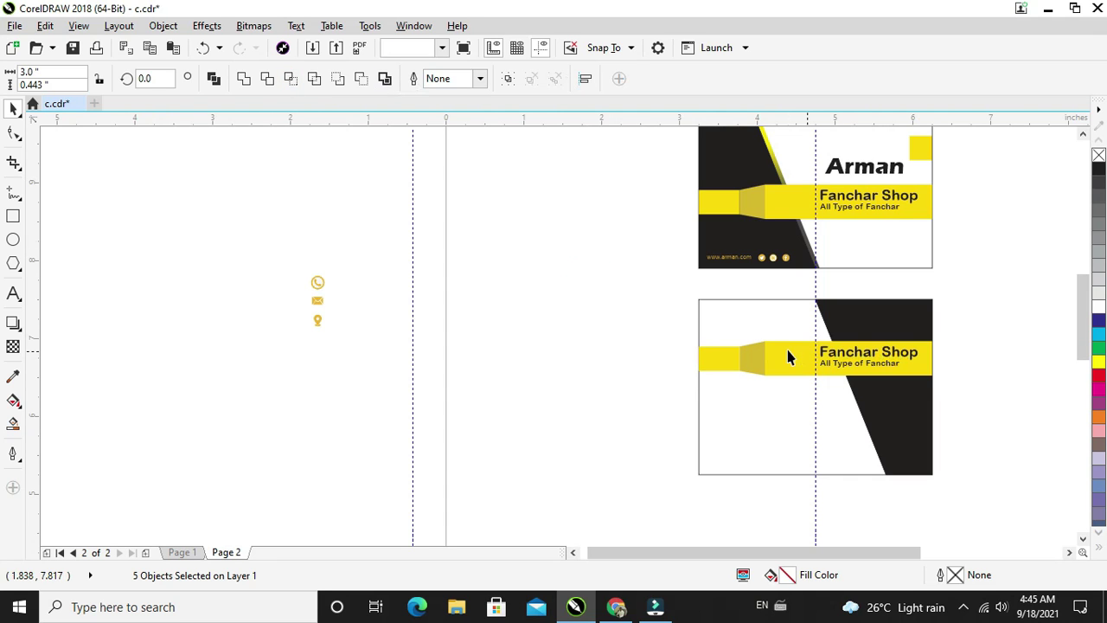
left_click(822, 355)
key("Delete")
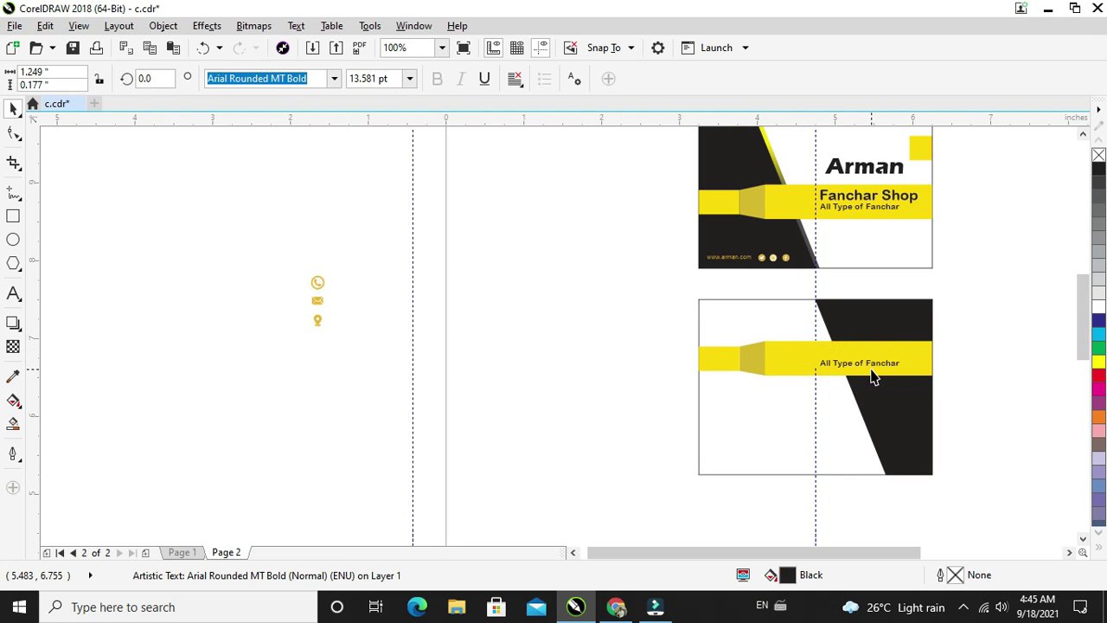
left_click(869, 368)
key("Delete")
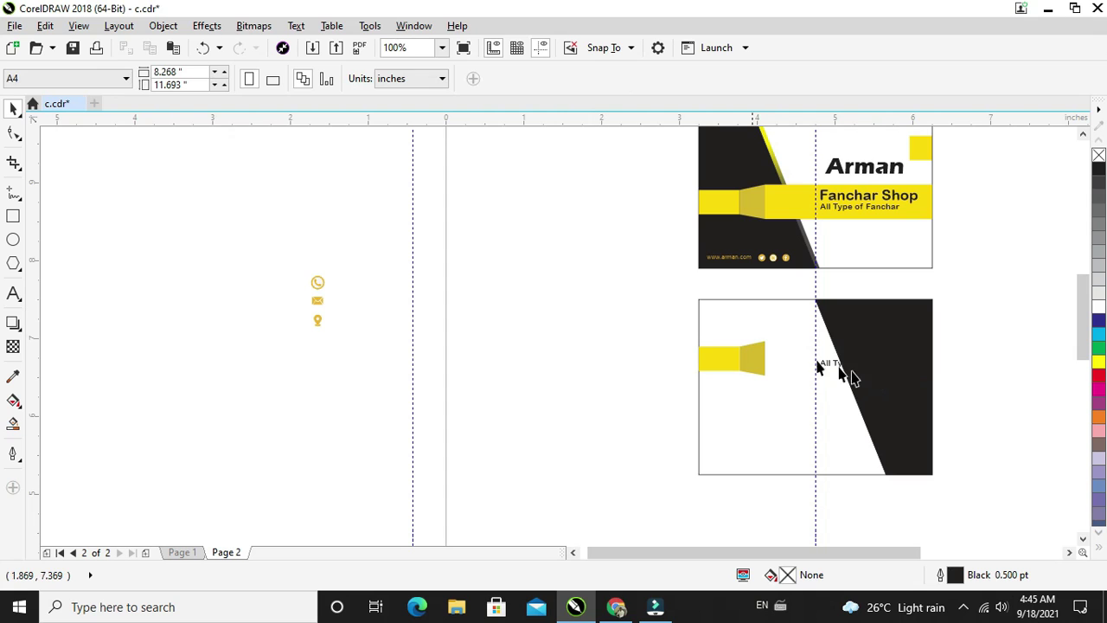
key("ctrl+z")
left_click(961, 341)
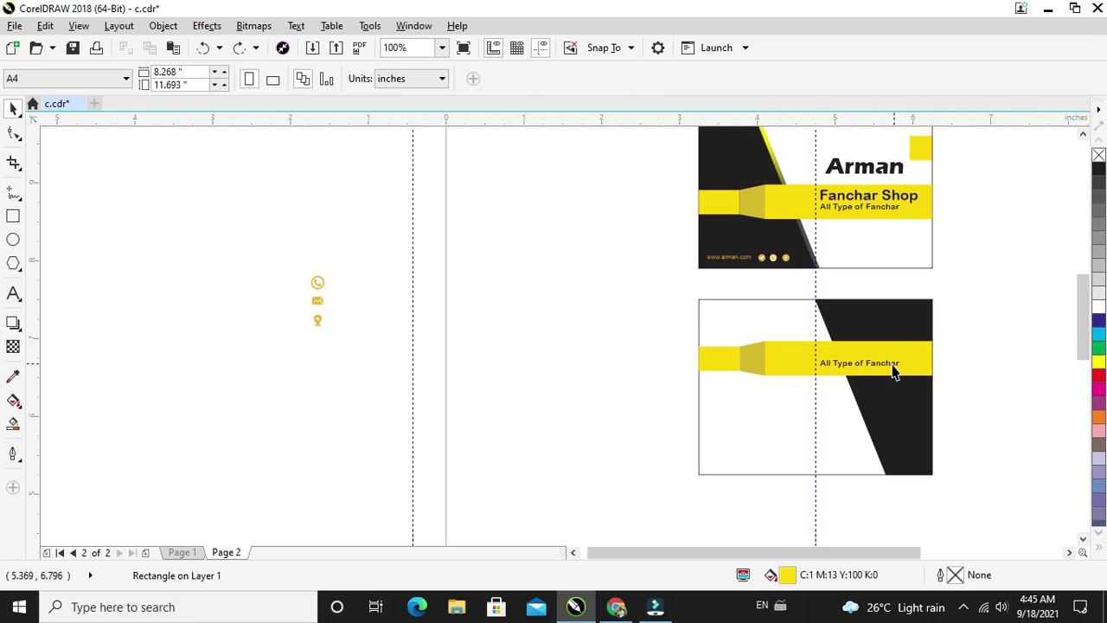
left_click(893, 365)
key("Delete")
Step: Group the second card's three yellow band pieces and mirror the group vertically and horizontally
left_click_drag(983, 328, 666, 403)
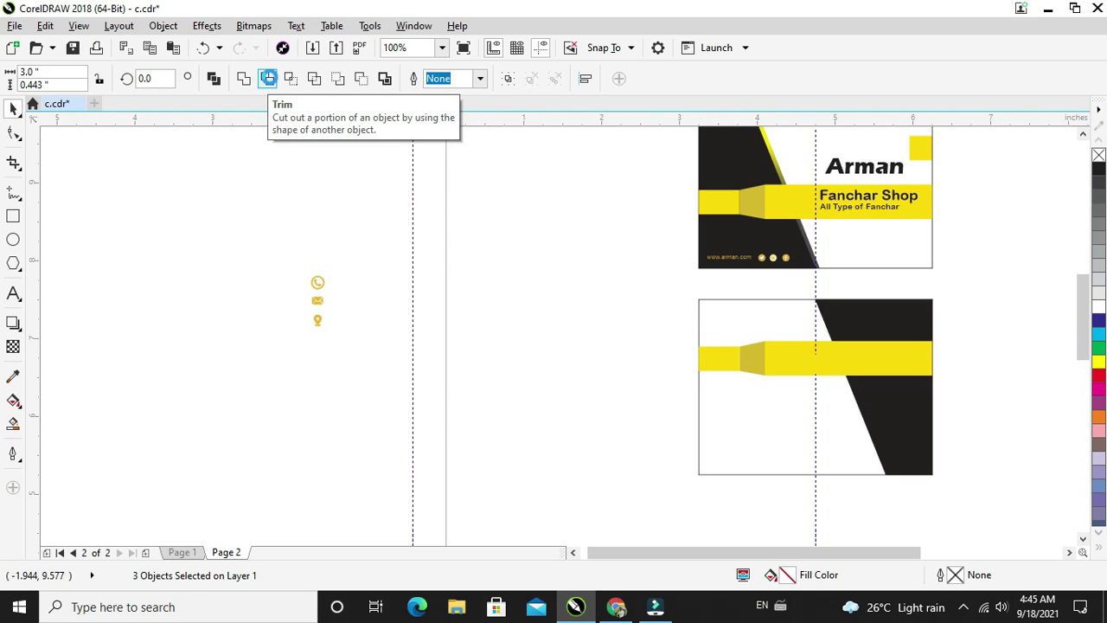
key("ctrl+g")
left_click(235, 78)
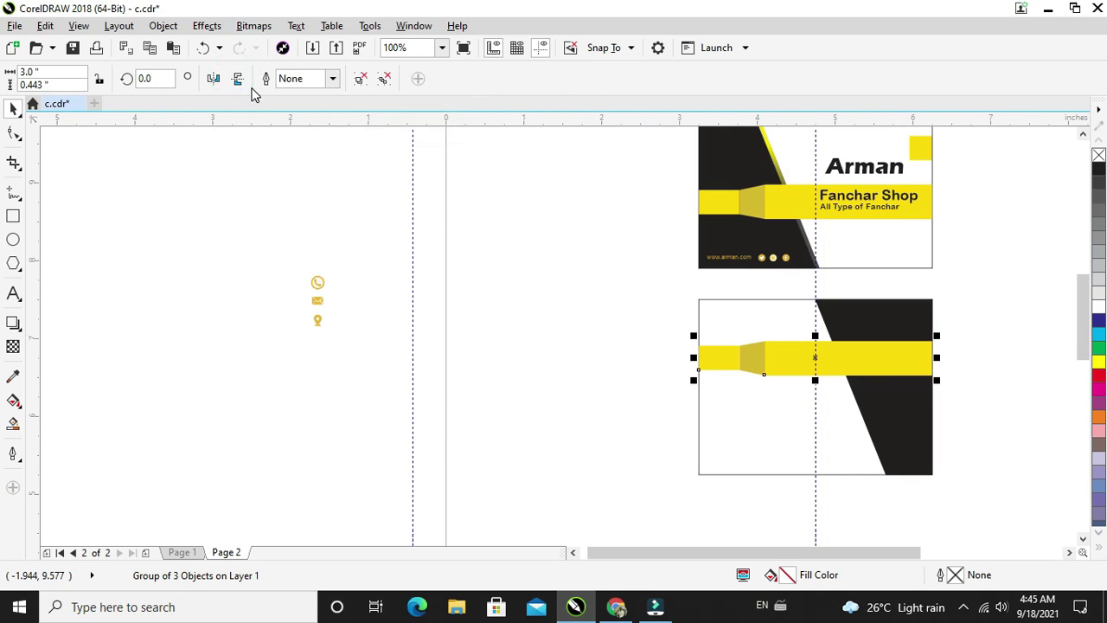
left_click(213, 79)
scroll(901, 362, "up", 2)
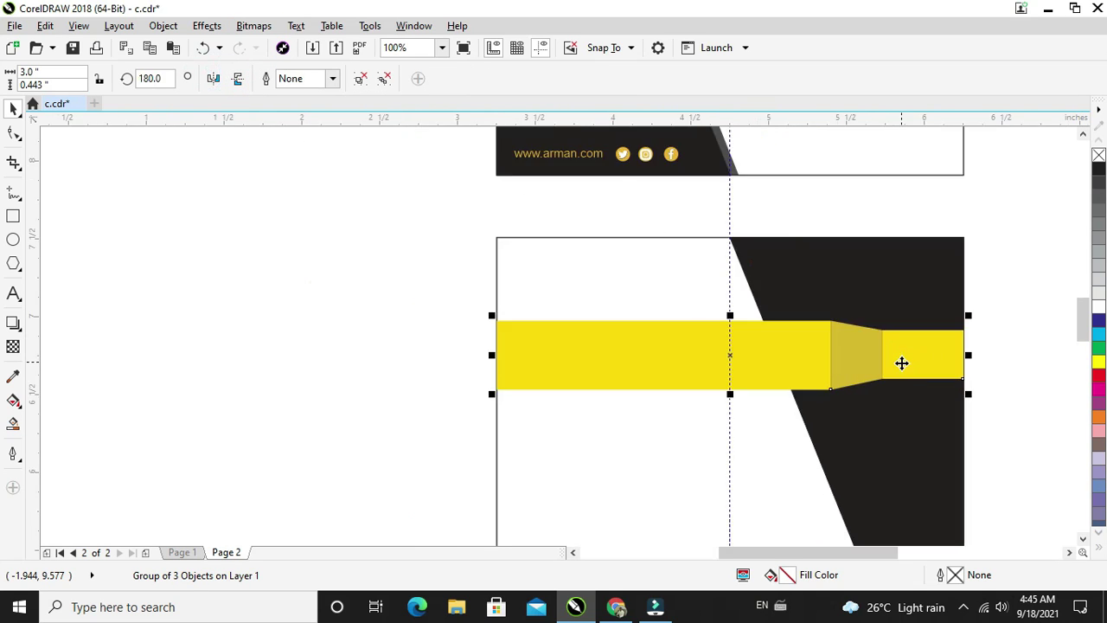
Step: Ungroup the mirrored band and shift its tapered and narrow pieces left until the taper starts at the vertical guideline
left_click(1007, 305)
left_click(877, 341)
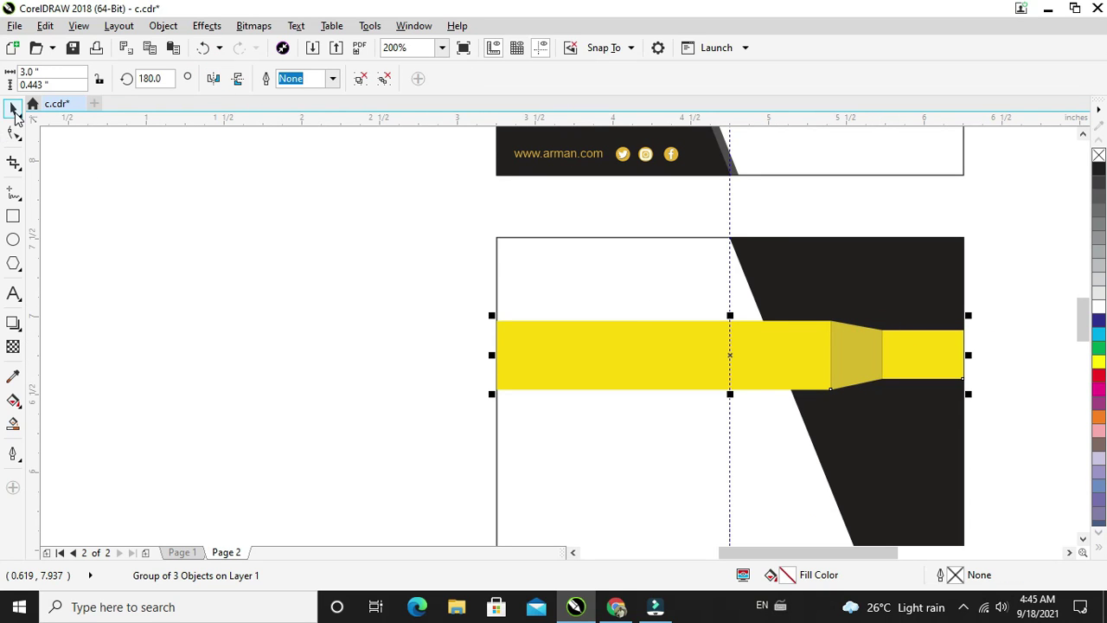
right_click(753, 344)
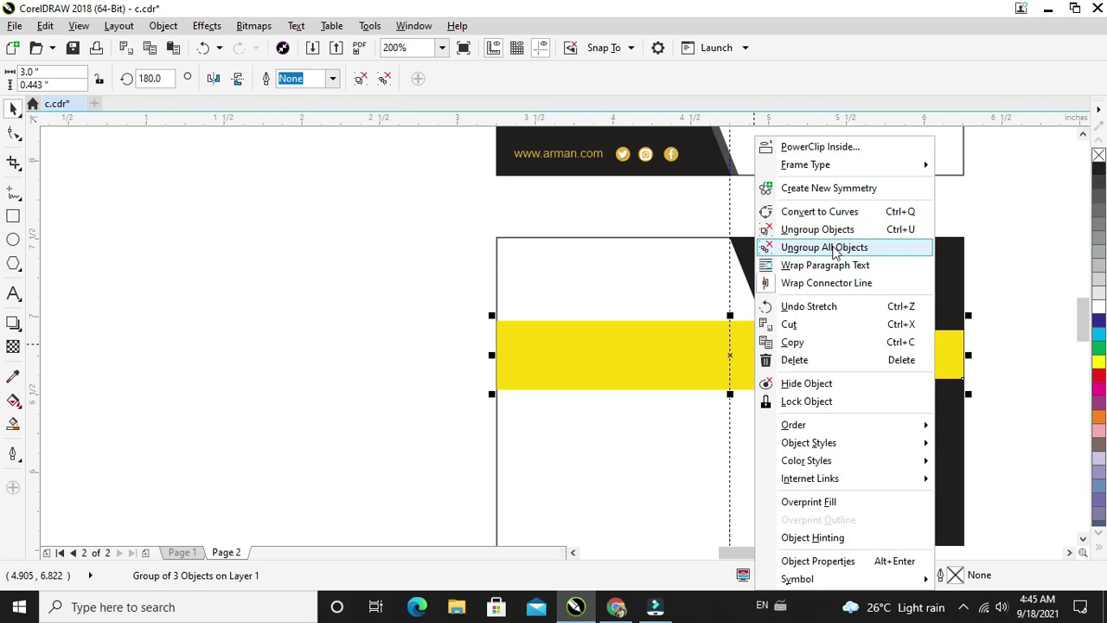
left_click(836, 256)
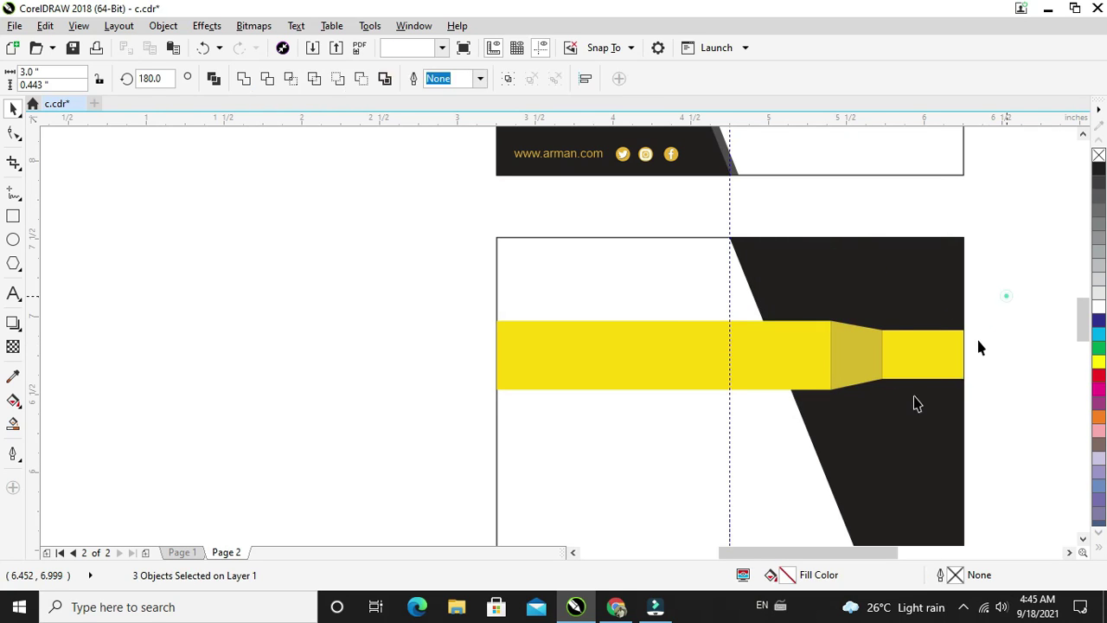
left_click_drag(1007, 297, 786, 441)
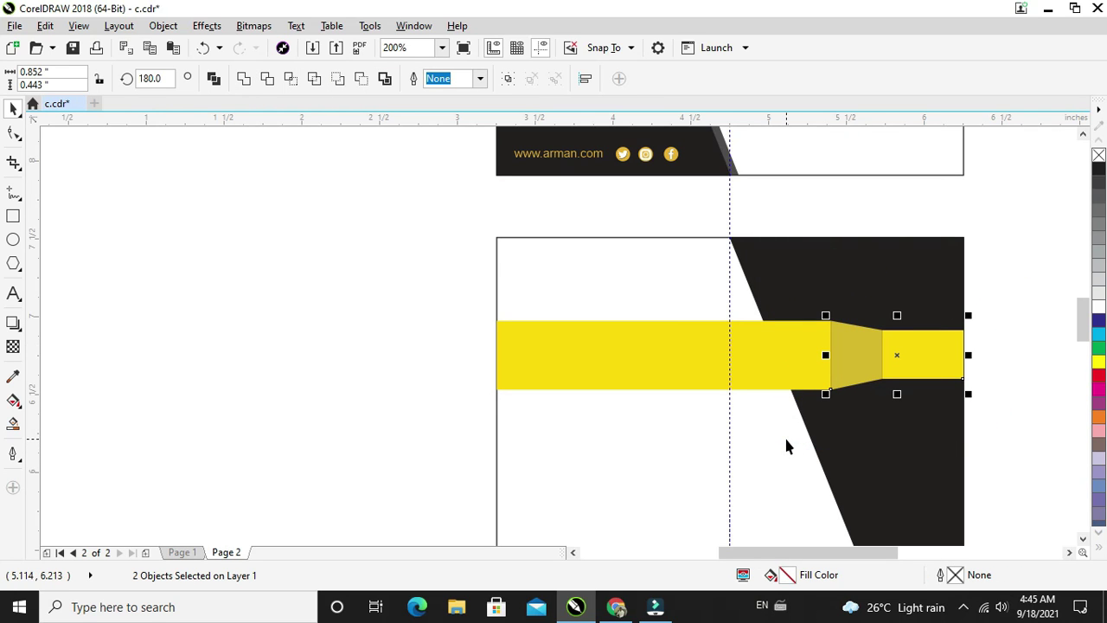
key("Left")
key("Left")
key("Left")
key("Left")
key("Left")
key("Left")
key("Left")
key("Left")
key("Left")
key("Left")
key("Left")
key("Left")
key("Left")
key("Left")
key("Left")
key("Left")
key("Left")
key("Left")
key("Left")
key("Left")
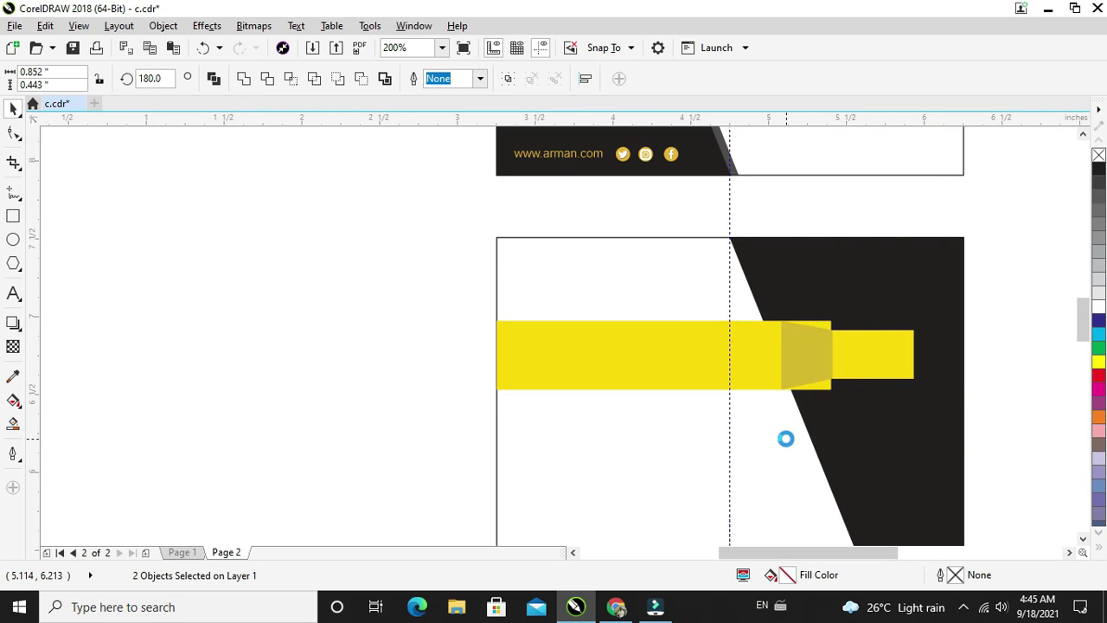
key("Left")
key("Left")
key("Left")
key("Left")
key("Left")
key("Left")
key("Left")
key("Left")
key("Left")
key("Left")
key("Left")
key("Left")
key("Left")
key("Left")
key("Left")
key("Left")
key("Left")
key("Left")
key("Left")
key("Left")
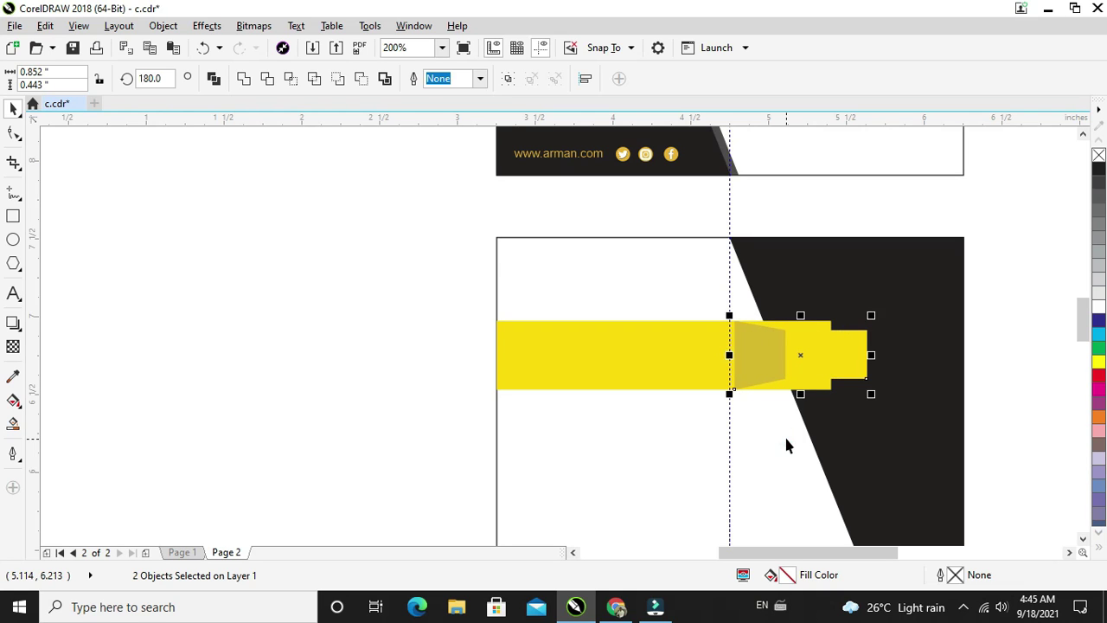
key("Left")
key("Left")
Step: Shorten the wide yellow rectangle to the guideline and stretch the narrow yellow rectangle to the second card's right edge
left_click(691, 345)
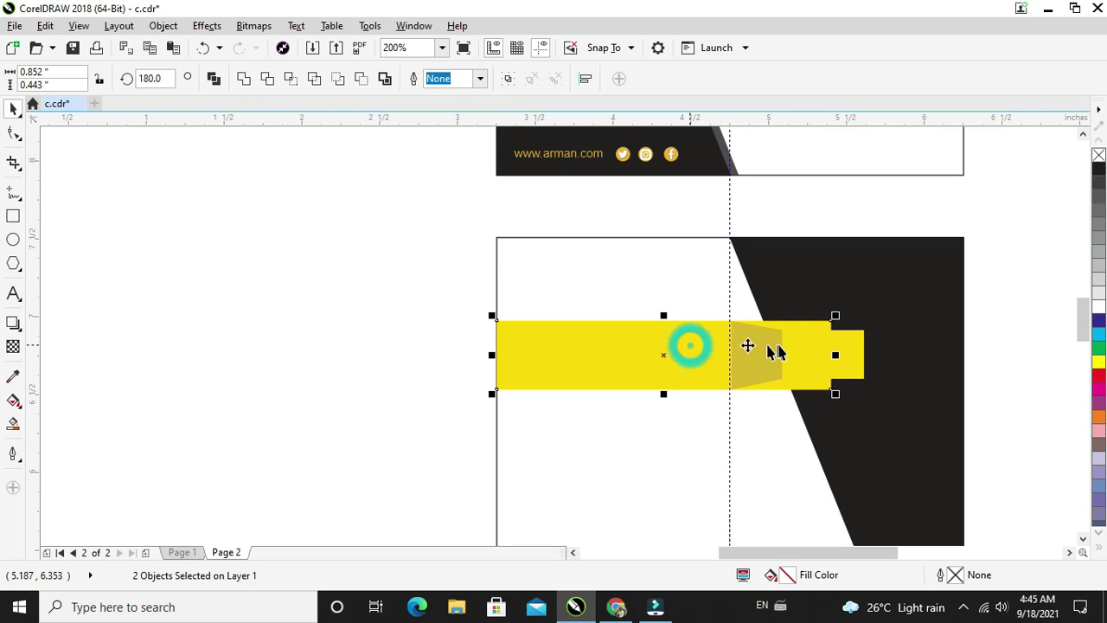
left_click_drag(835, 354, 731, 357)
left_click(839, 359)
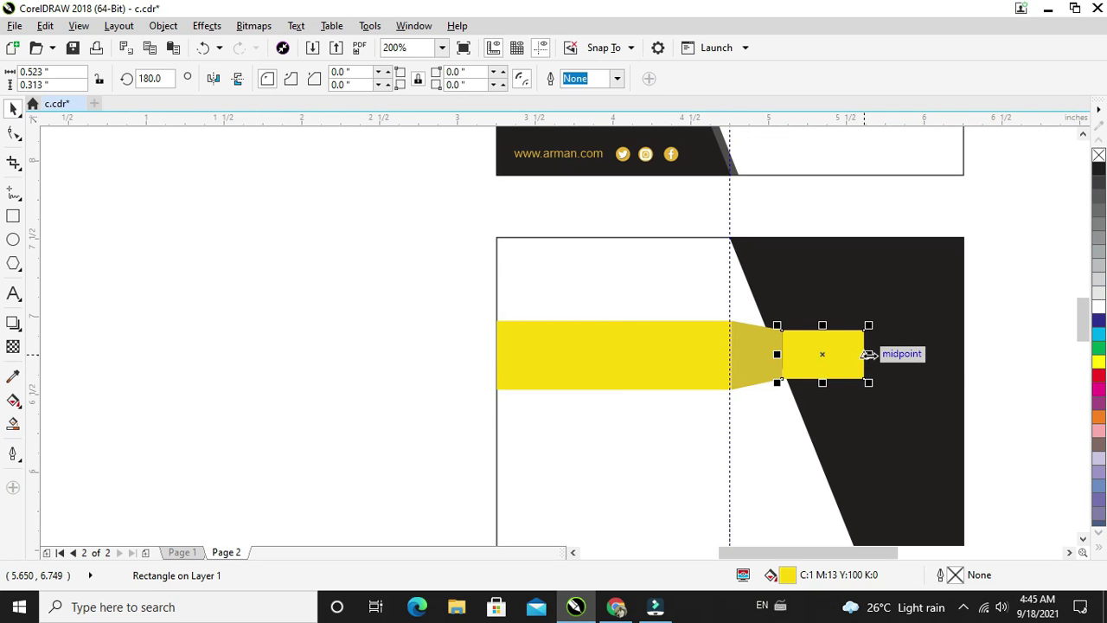
left_click_drag(865, 354, 964, 368)
left_click(1047, 392)
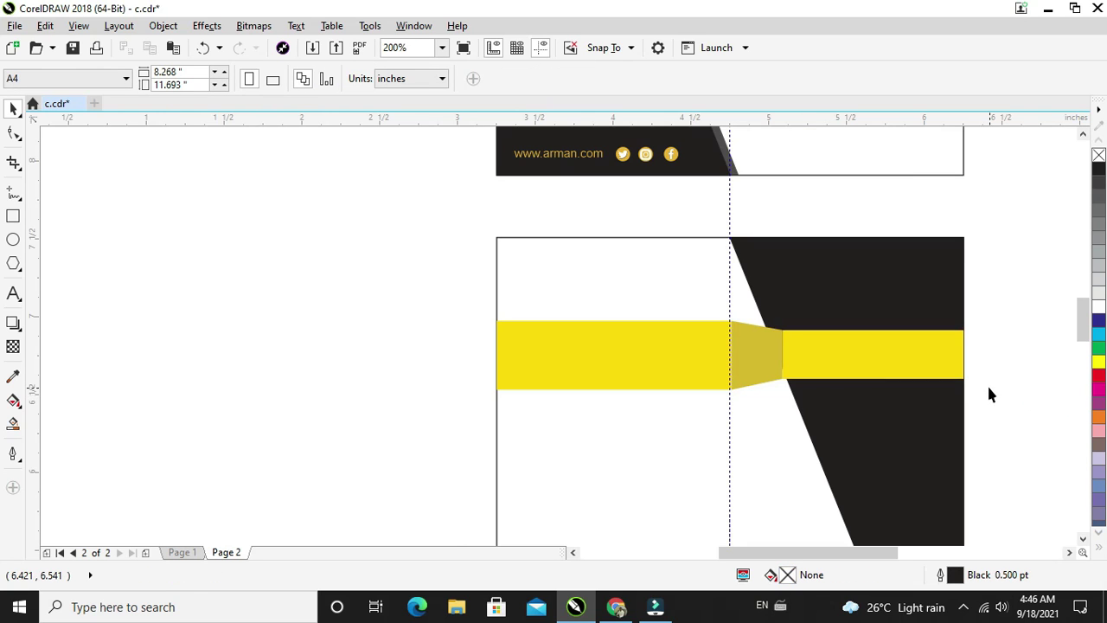
Step: Copy the QR code from the back card on Page 1 onto the narrow yellow band of Page 2's second card
scroll(990, 395, "down", 1)
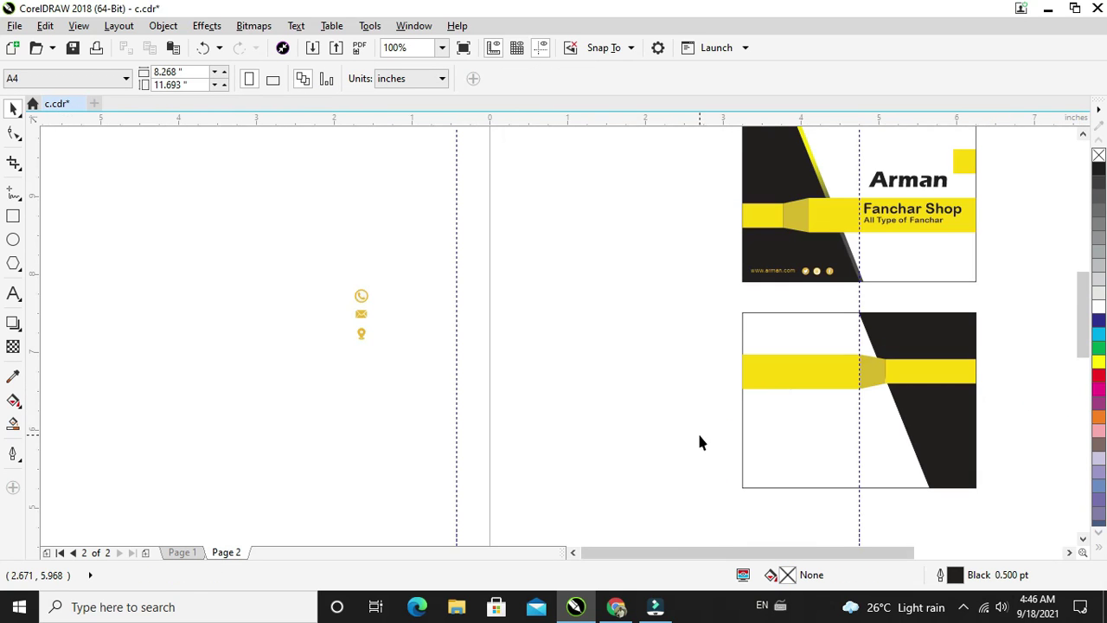
left_click(902, 420)
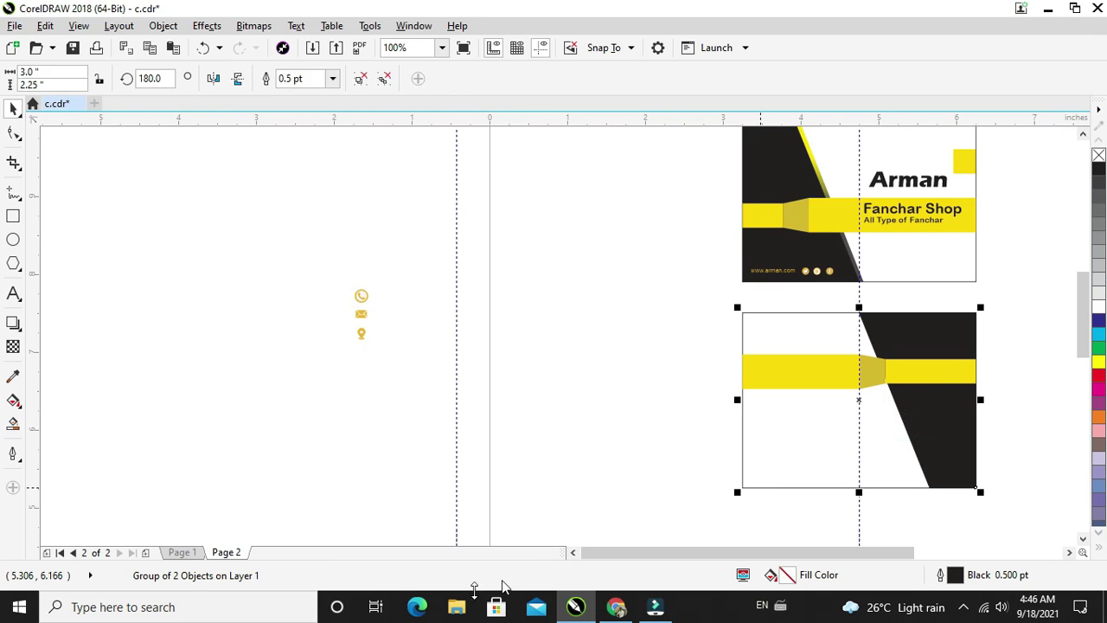
left_click(183, 554)
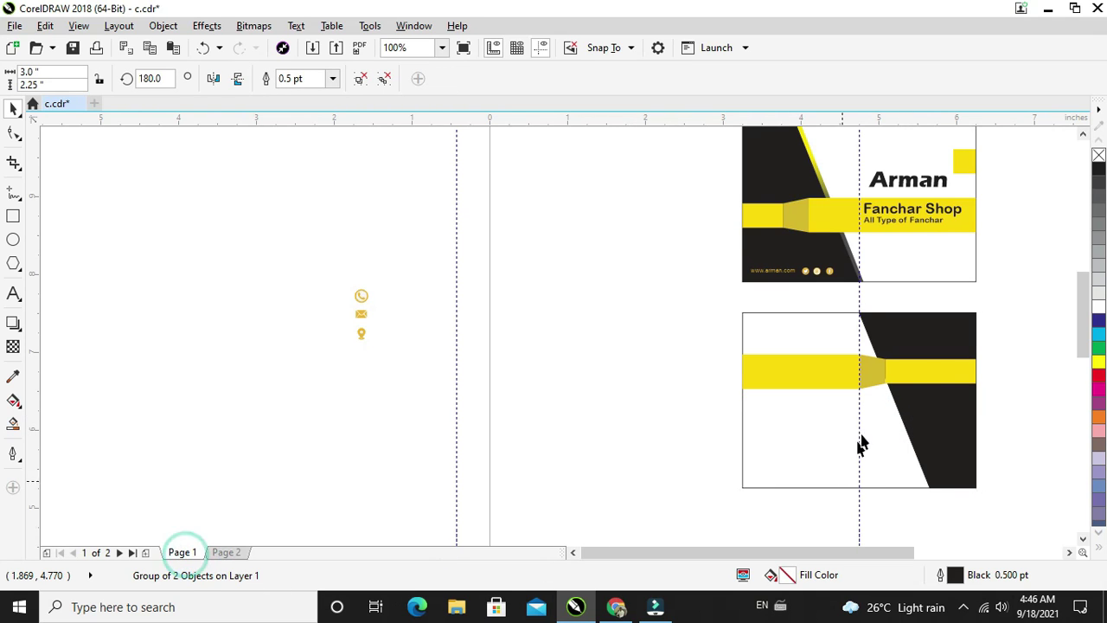
left_click_drag(943, 228, 799, 344)
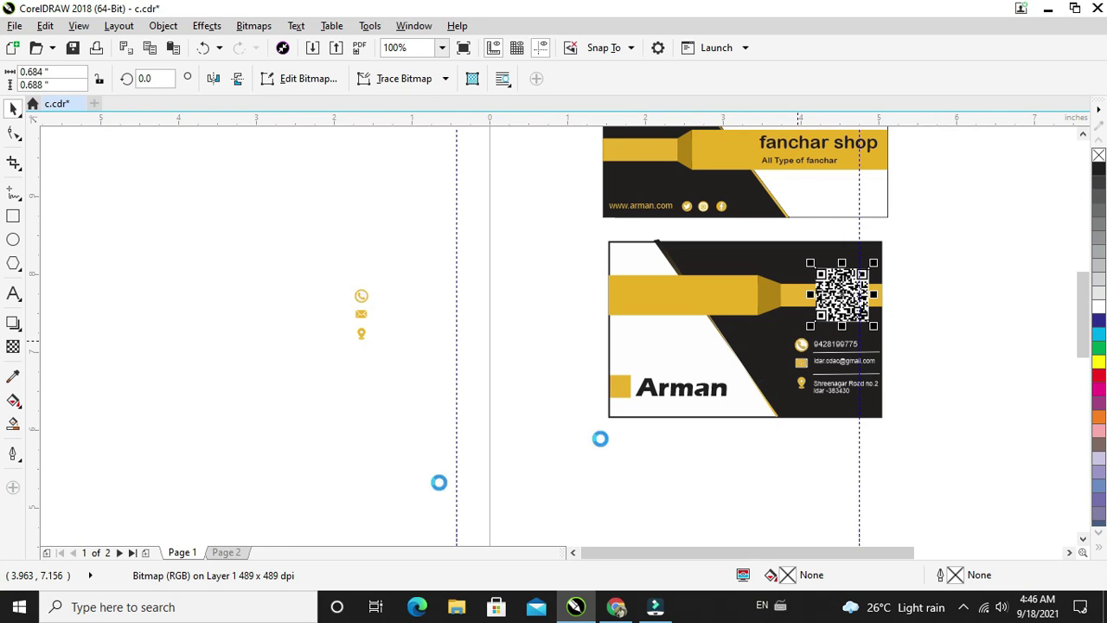
left_click(223, 554)
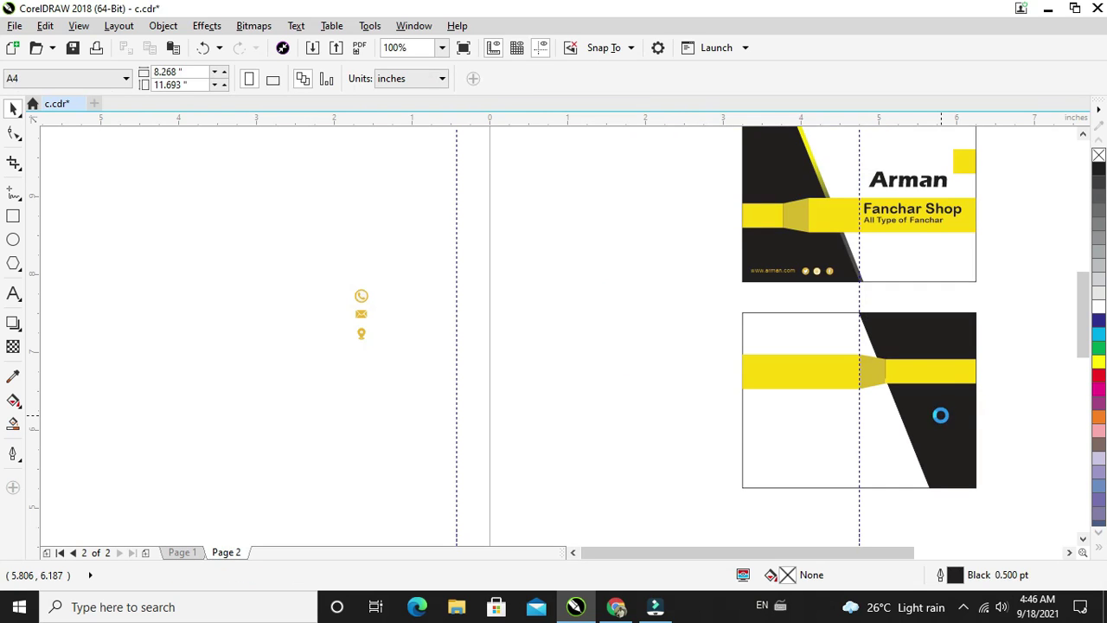
key("ctrl+v")
left_click_drag(840, 294, 934, 370)
Step: Scale the QR code down to about 0.52 inches wide and adjust its position on the narrow yellow band
scroll(934, 370, "up", 2)
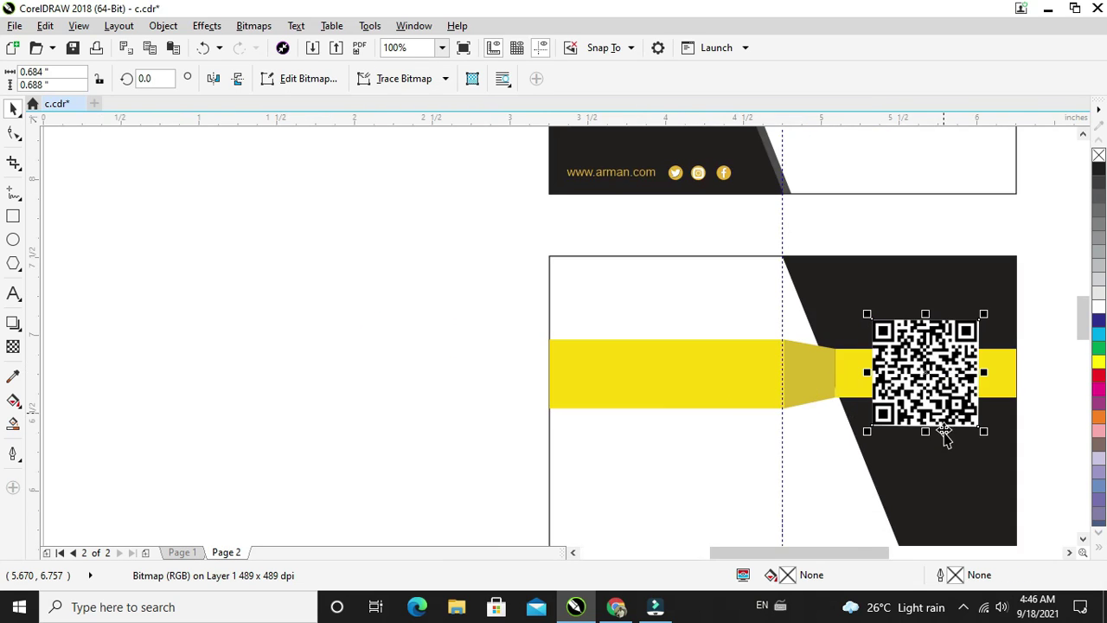
left_click_drag(868, 434, 882, 415)
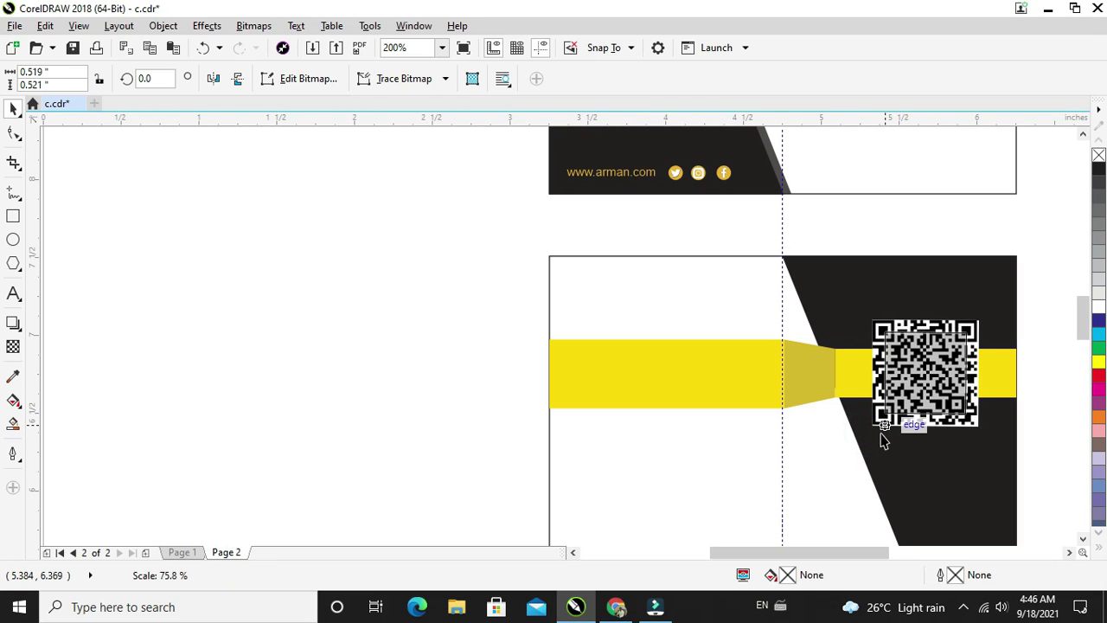
left_click_drag(927, 386, 932, 388)
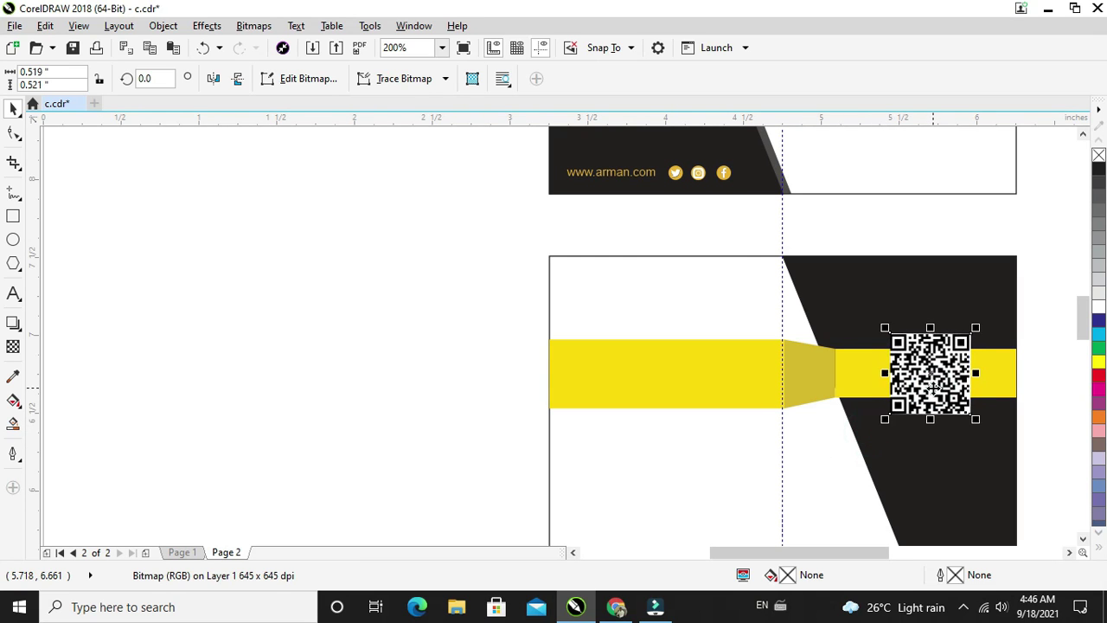
left_click(413, 403)
Step: Move the contact details and their icons from beside the page to the second card's lower-left white area
scroll(414, 404, "down", 2)
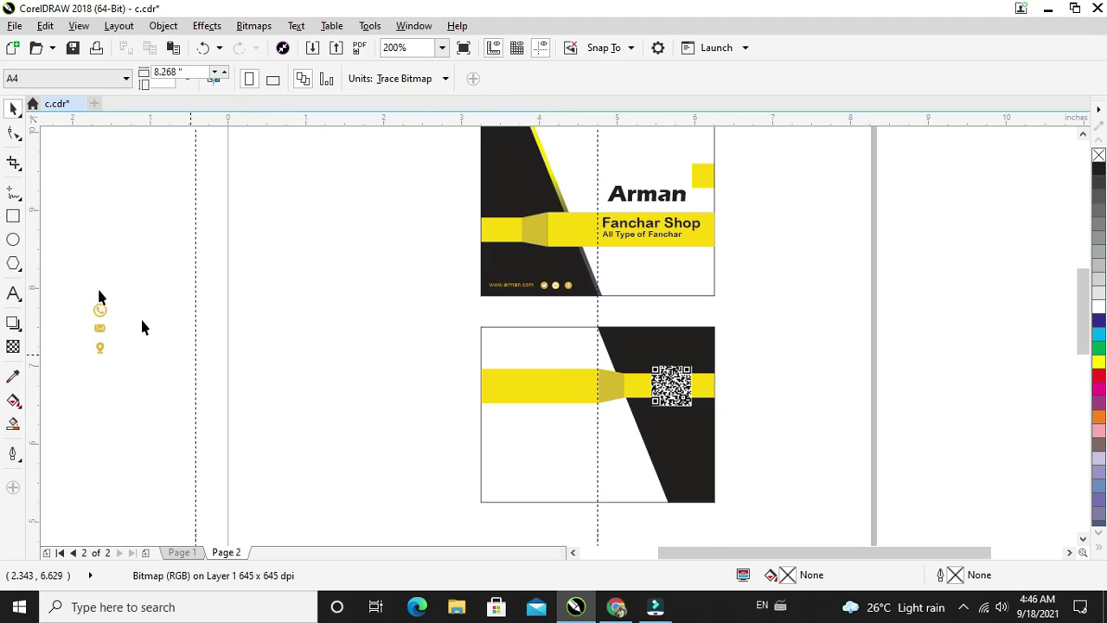
left_click_drag(237, 377, 220, 372)
left_click_drag(151, 326, 498, 471)
scroll(489, 467, "up", 2)
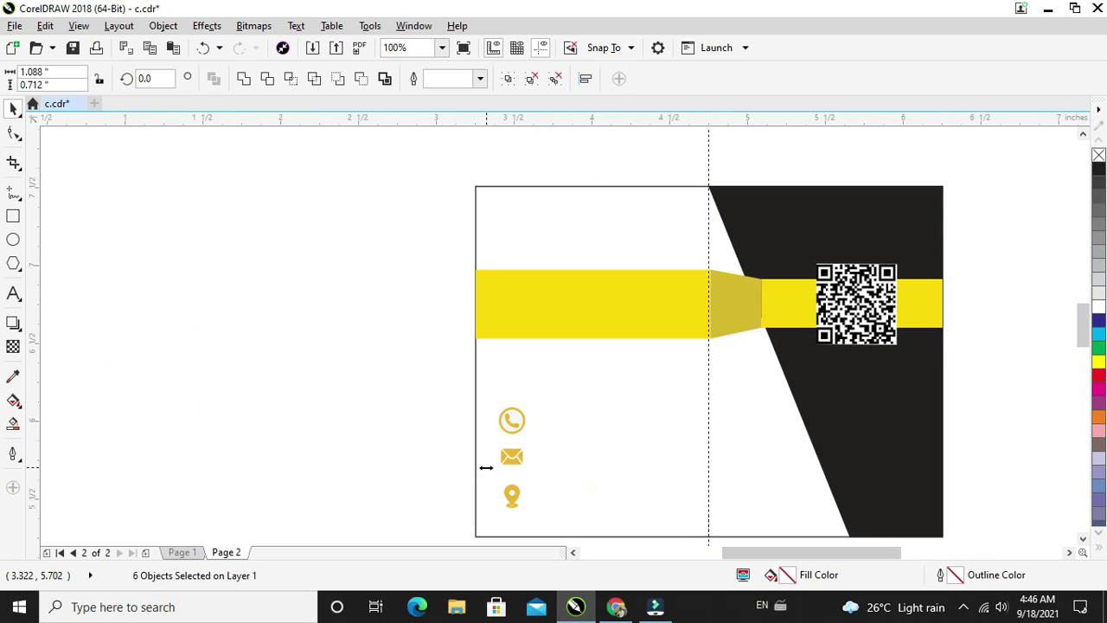
Step: Give the three contact texts and the two divider lines a black fill and black outline
left_click(556, 414)
left_click(567, 422)
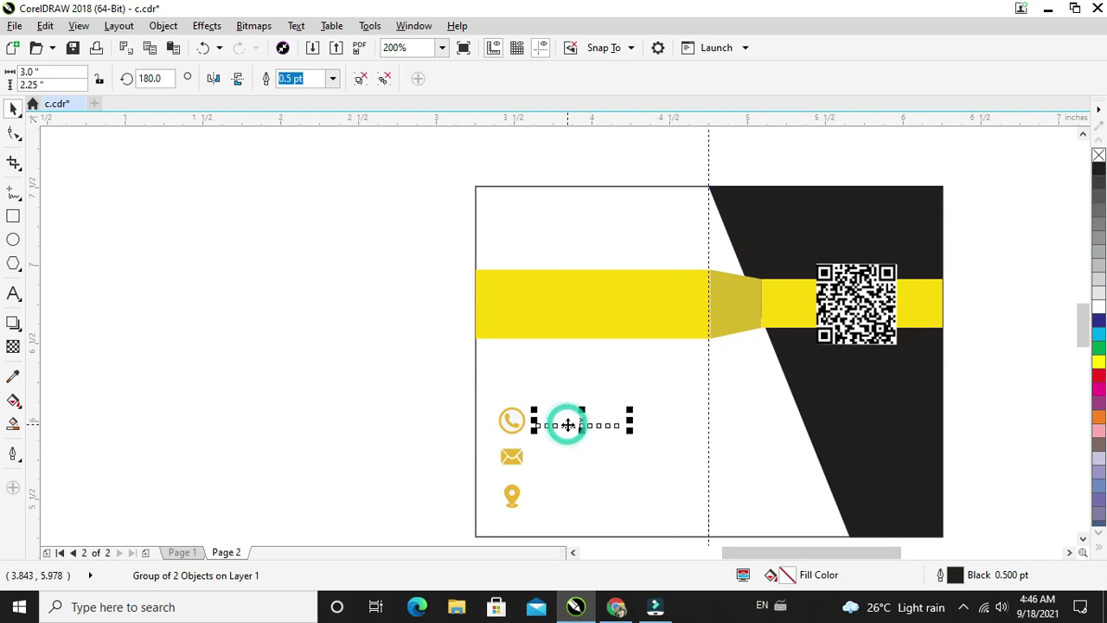
left_click(566, 449)
left_click(418, 381)
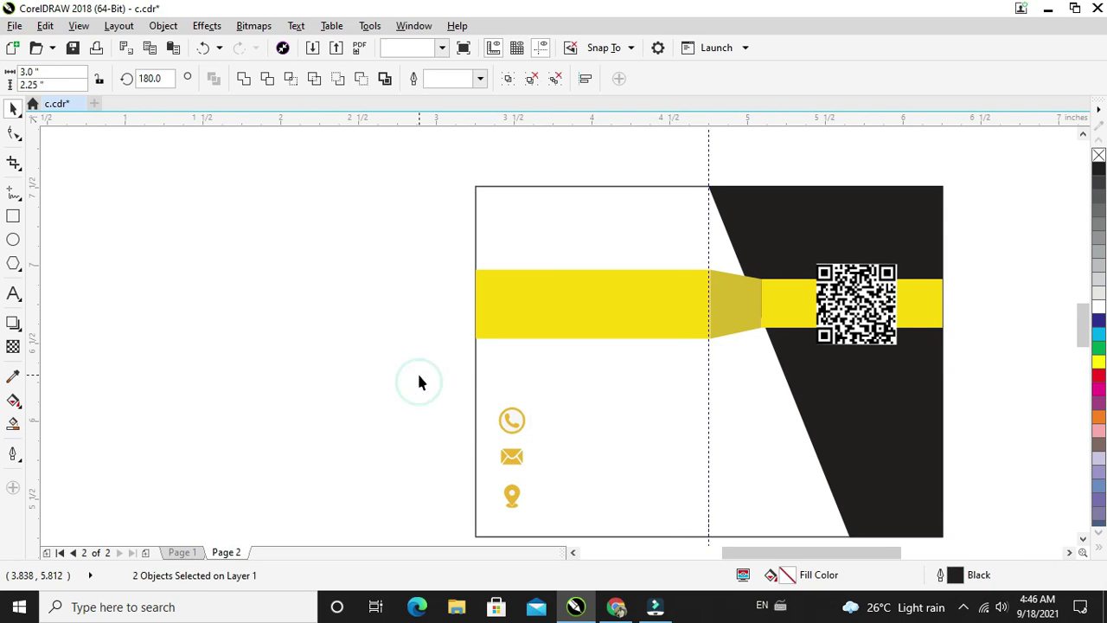
scroll(1079, 332, "down", 3)
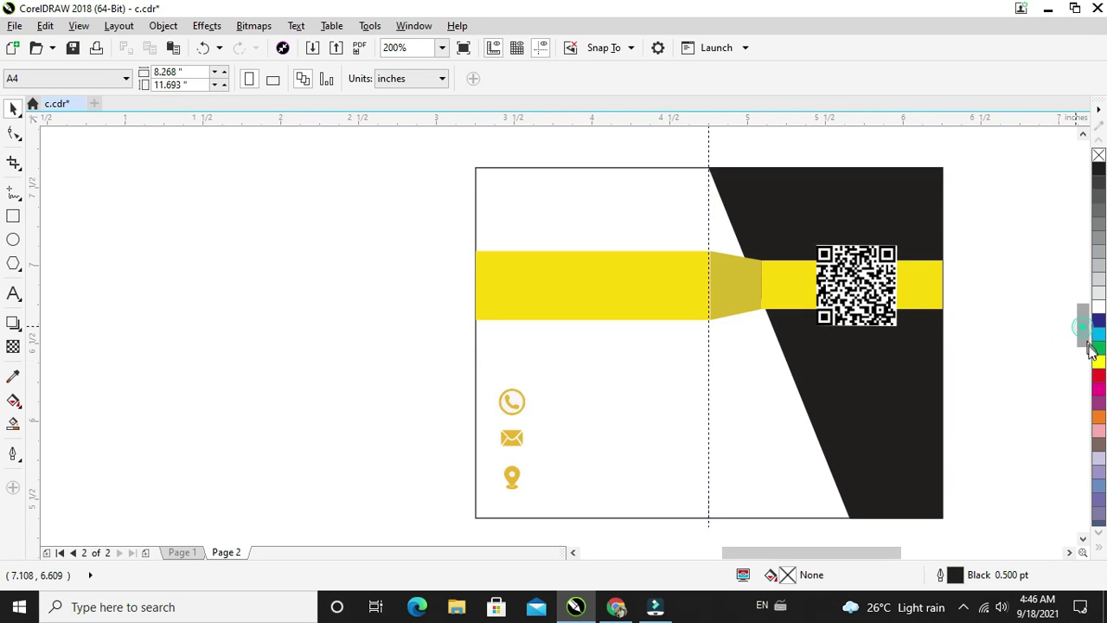
left_click_drag(528, 425, 744, 156)
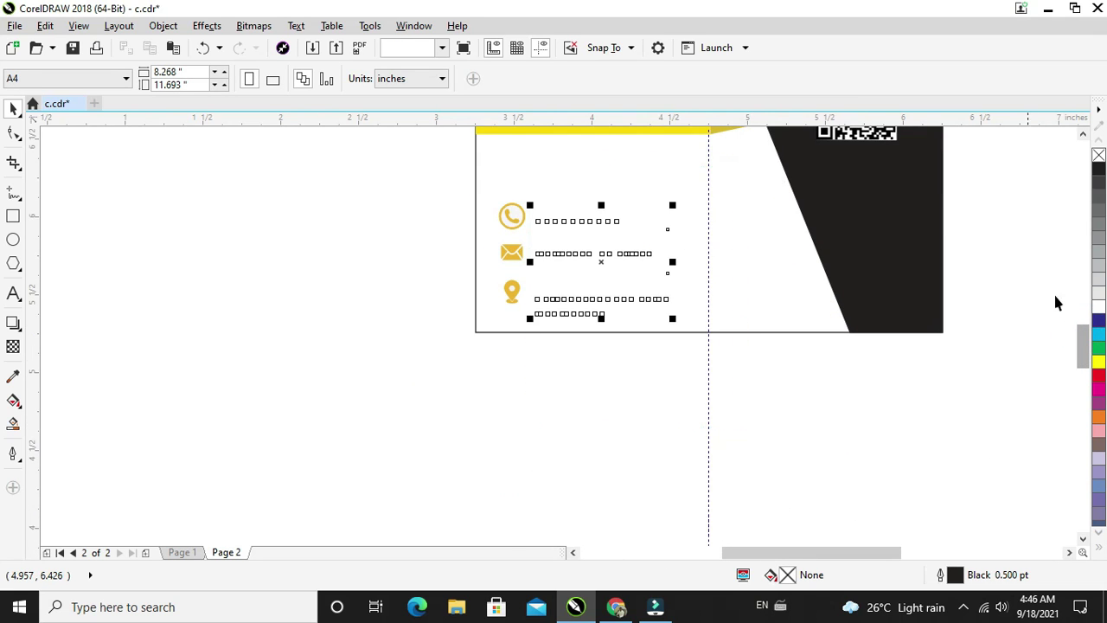
right_click(1097, 171)
left_click(1097, 170)
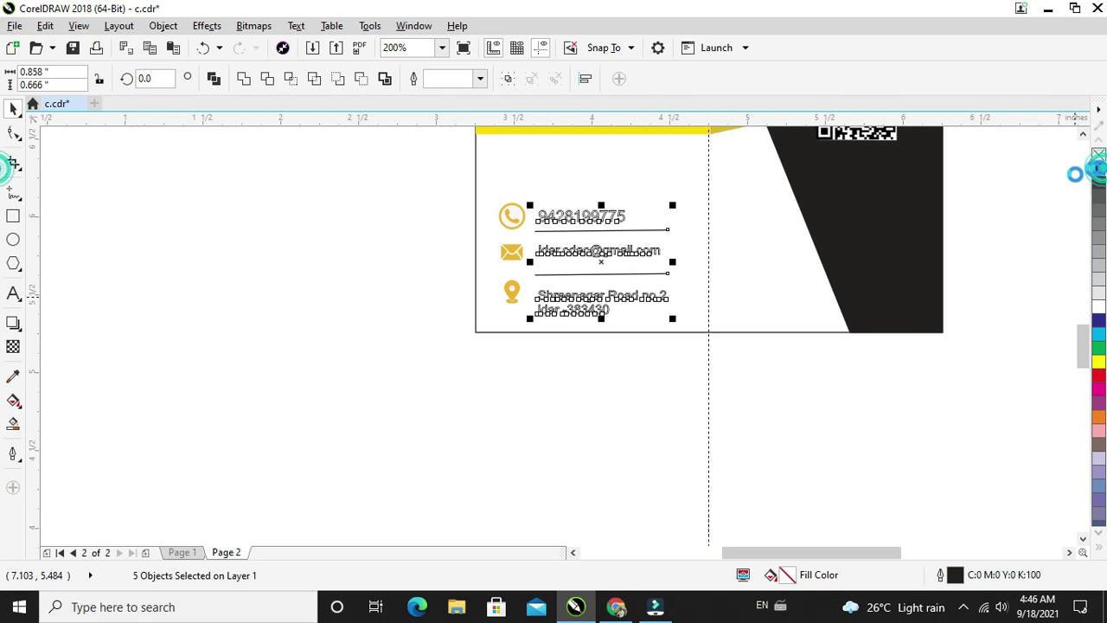
left_click(1050, 177)
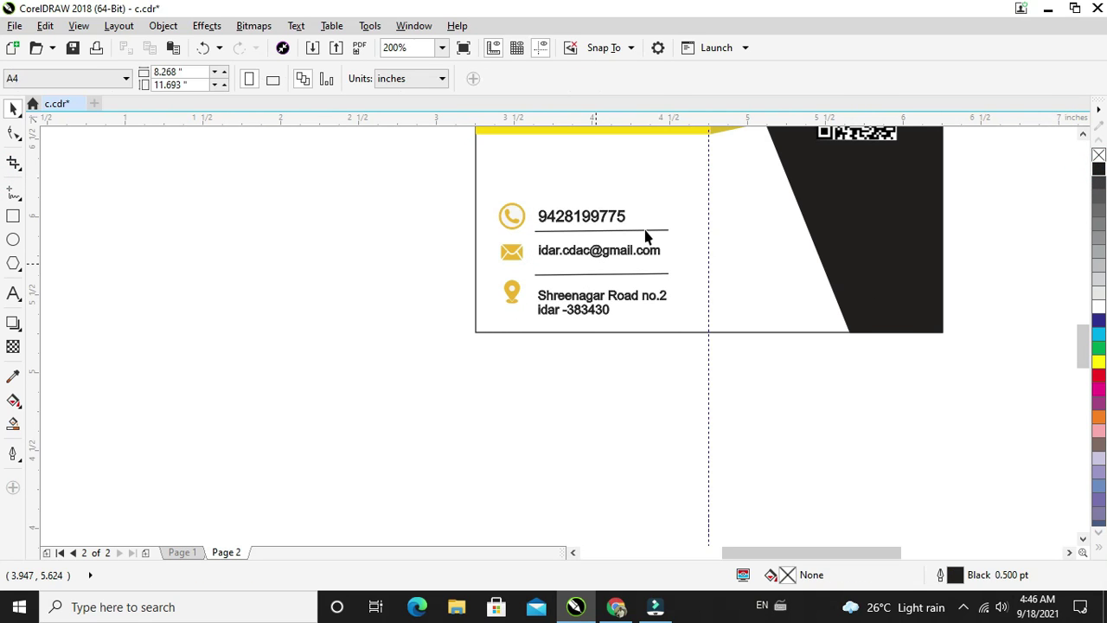
Step: Examine the layout of both finished cards on Page 2
scroll(645, 235, "up", 1)
scroll(645, 234, "down", 1)
left_click(1084, 136)
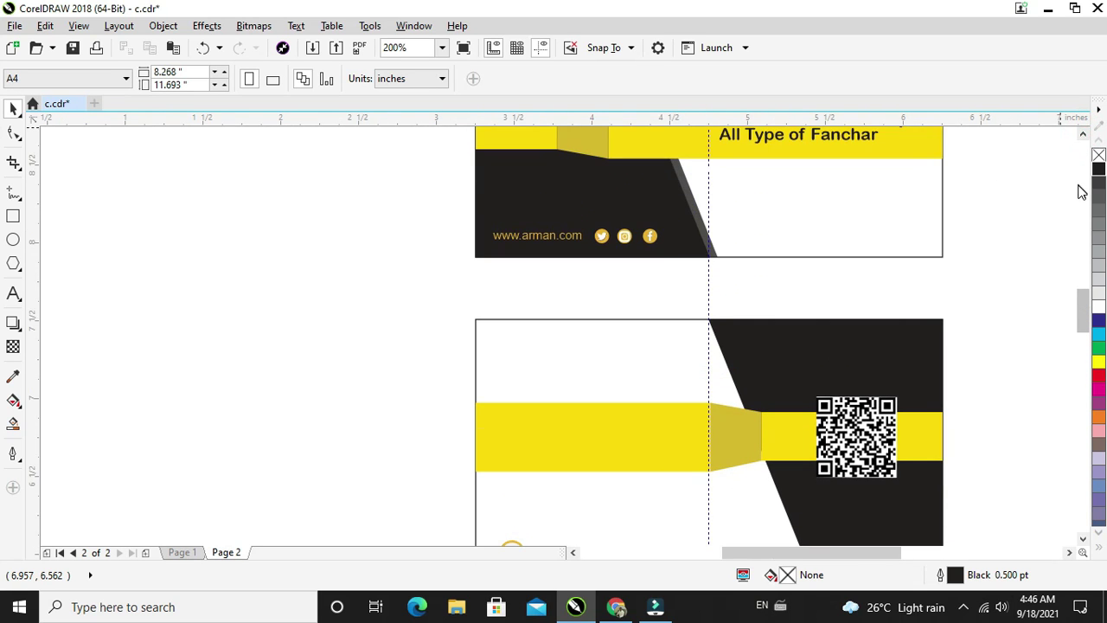
scroll(977, 232, "down", 2)
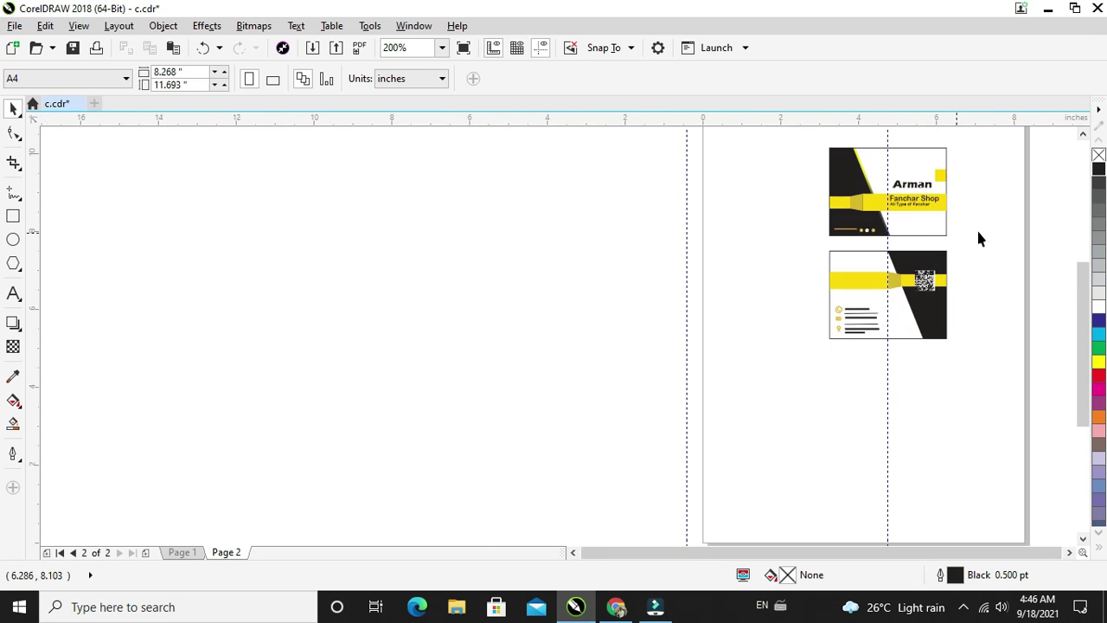
scroll(1010, 259, "up", 2)
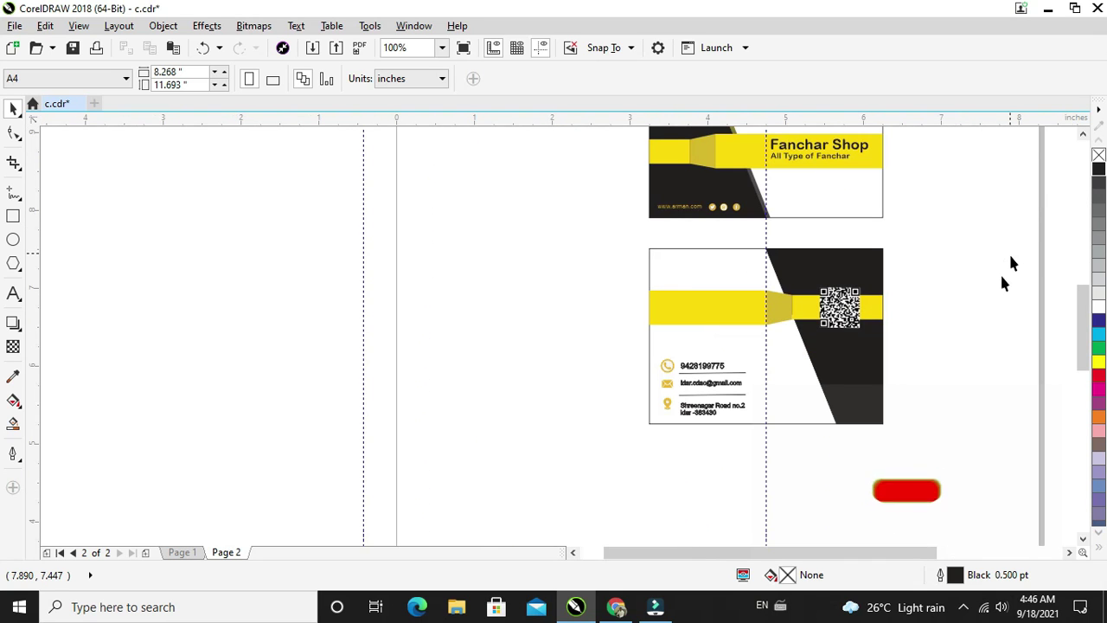
left_click(1083, 136)
left_click(1084, 136)
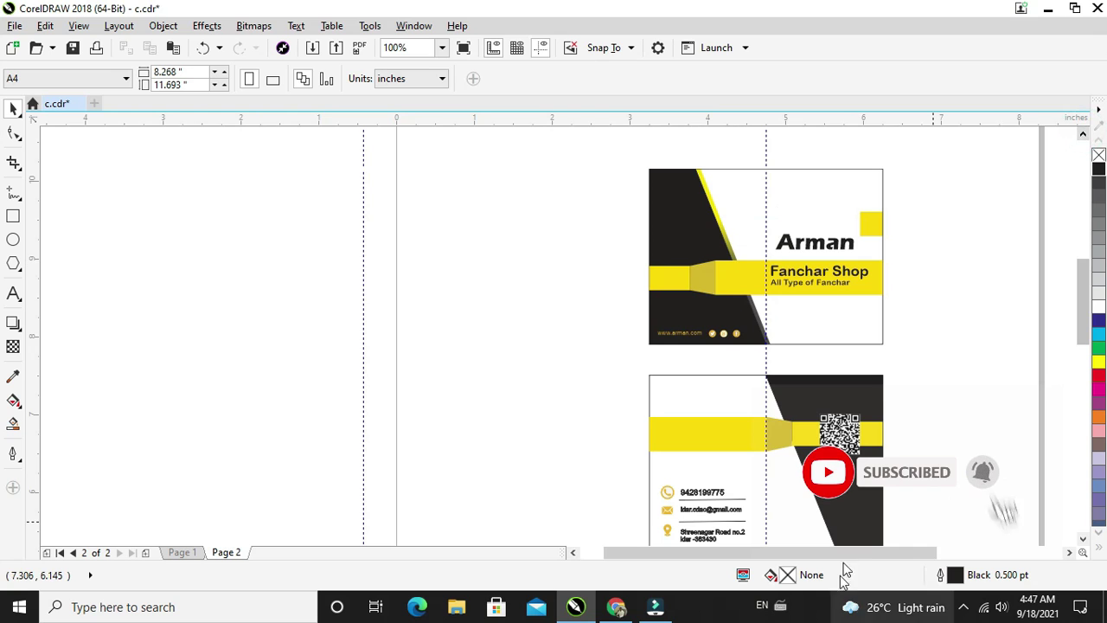
left_click_drag(886, 553, 918, 554)
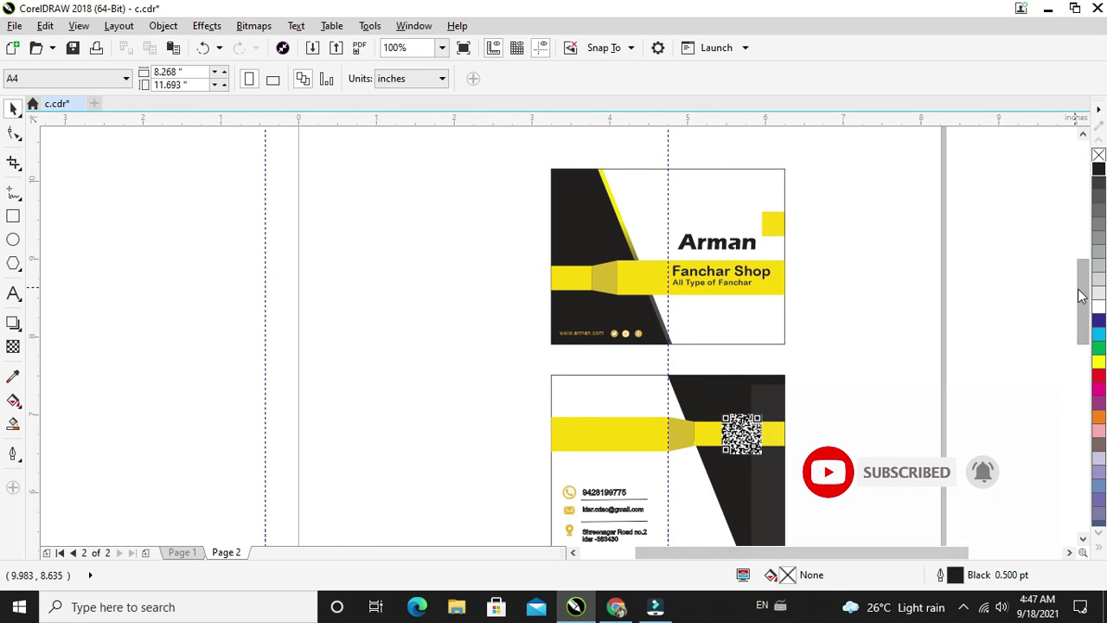
left_click_drag(1087, 292, 1087, 303)
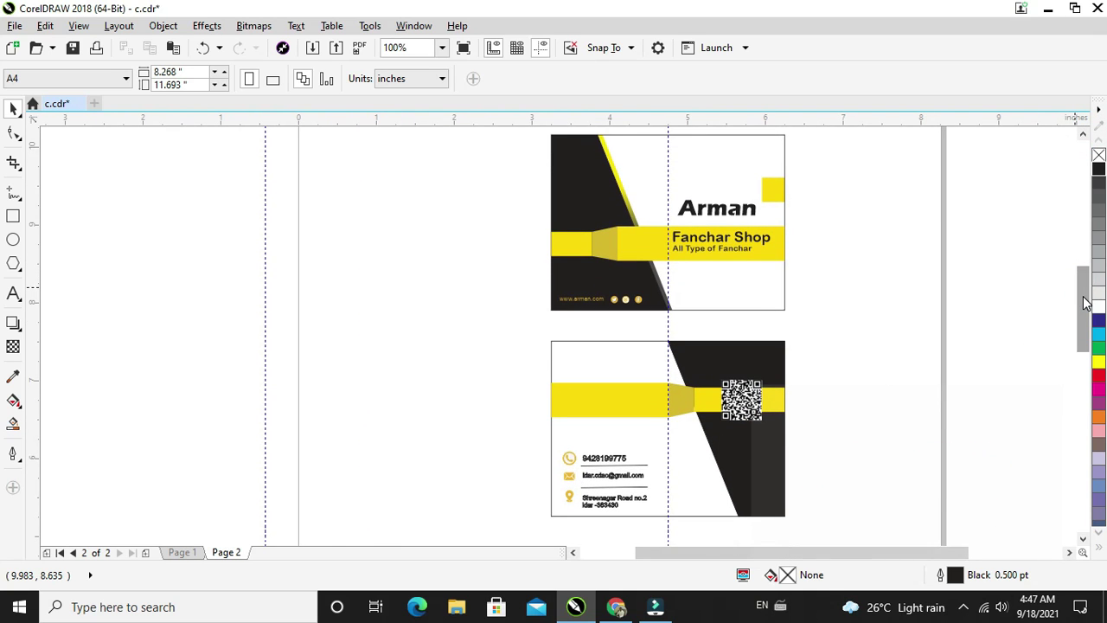